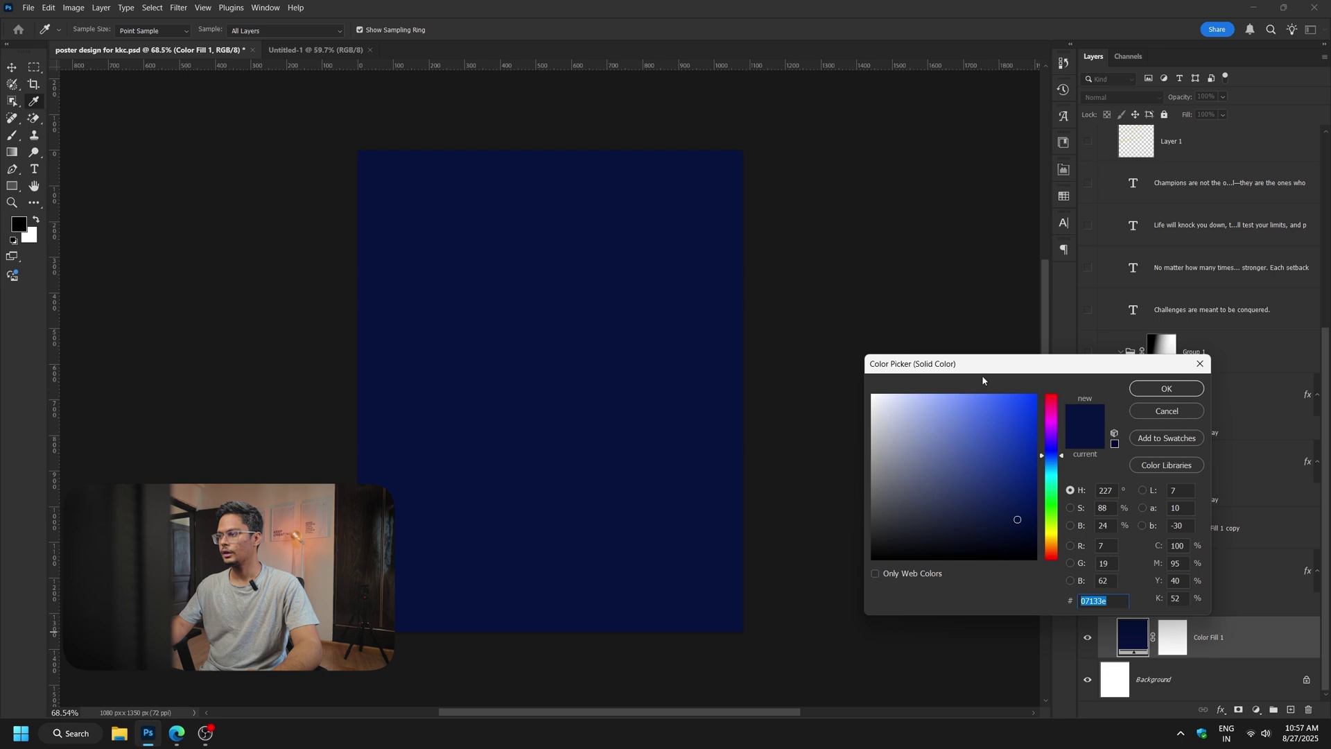
Cancel the fill colour change, disable the mask on the Color Fill 1 copy layer and make that layer visible.
left_click(1156, 413)
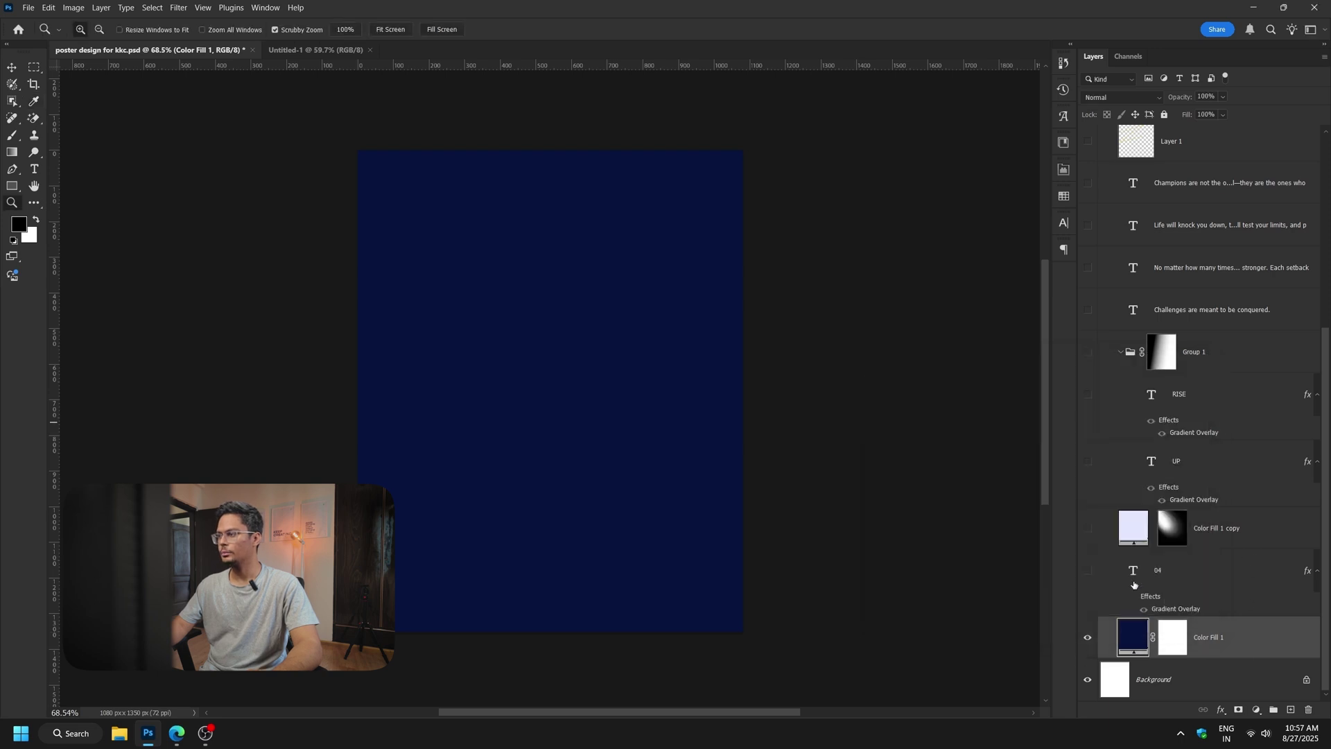
left_click(1173, 531, "shift")
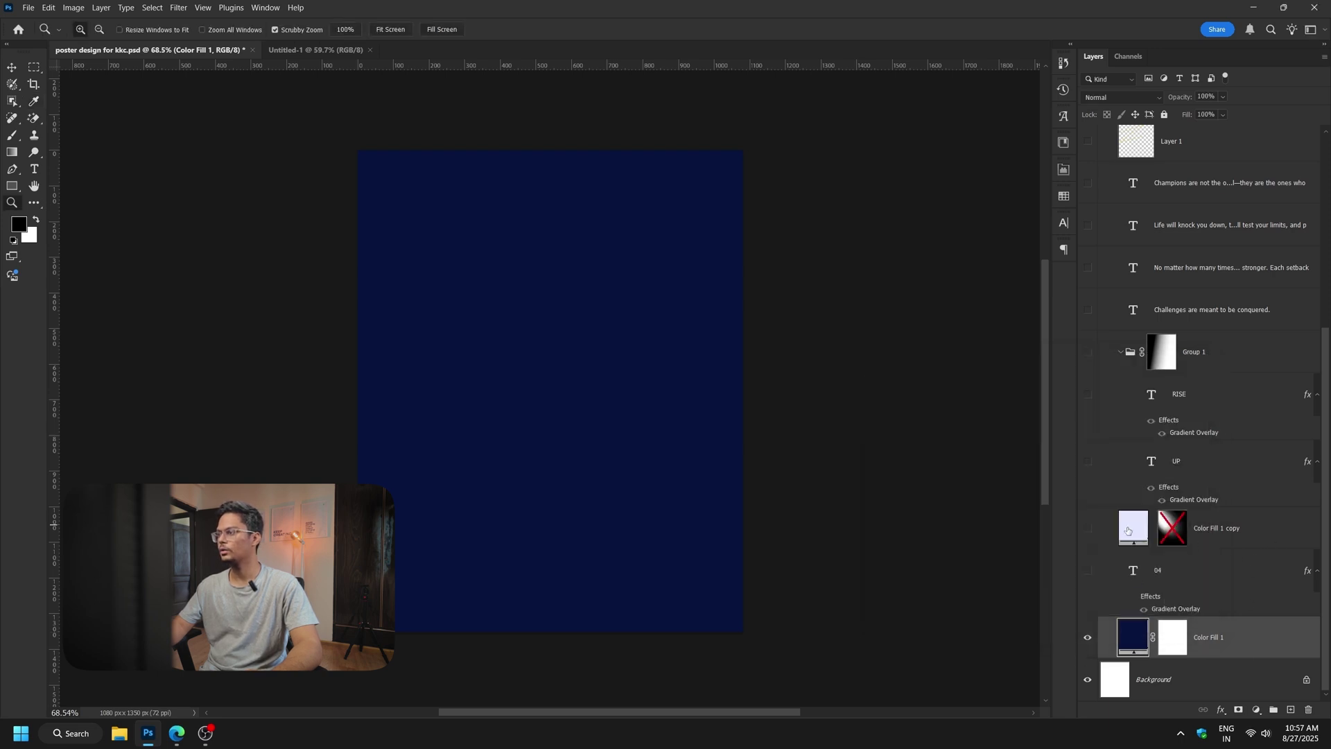
left_click(1216, 548)
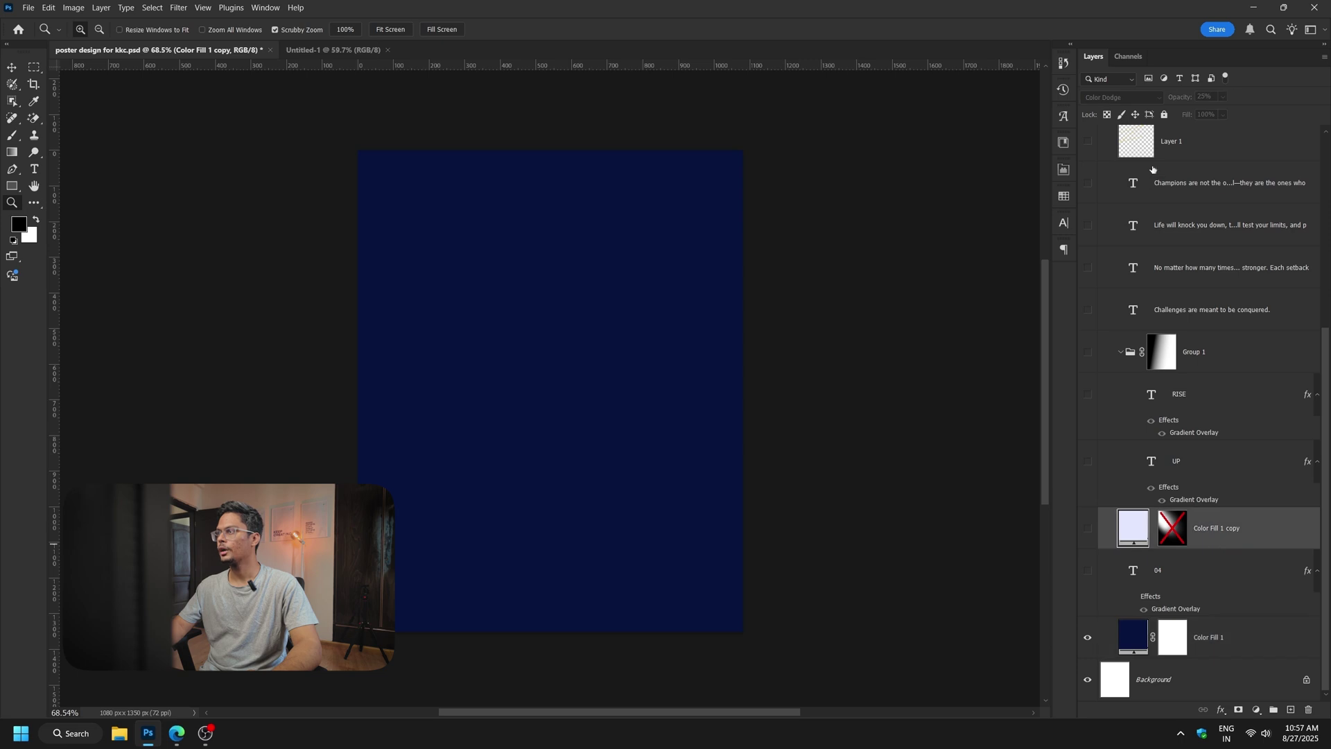
left_click(1087, 528)
Set the Color Fill 1 copy layer to Normal blend mode at 100% opacity.
left_click(1110, 97)
left_click(1103, 108)
left_click_drag(1180, 97, 1309, 111)
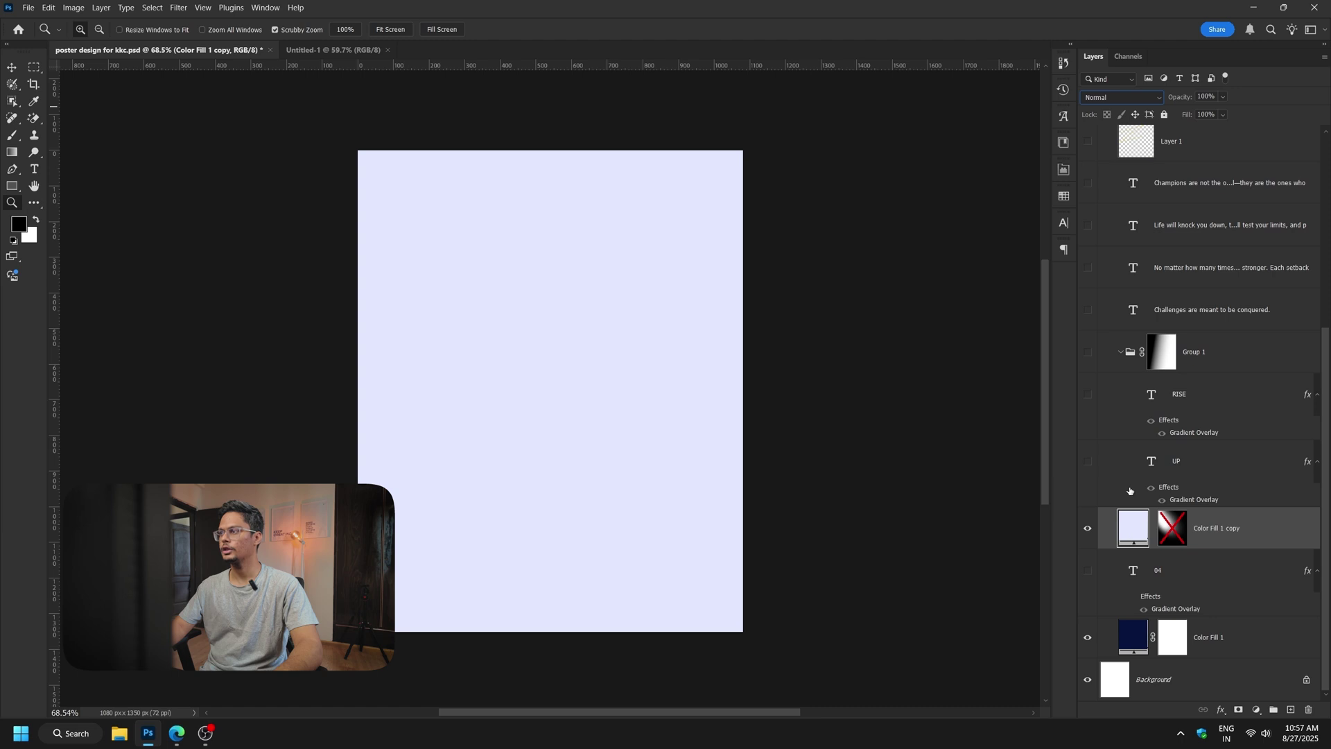
Set the Color Fill 1 copy layer's blend mode to Color Dodge and its opacity to 25%.
left_click(1102, 98)
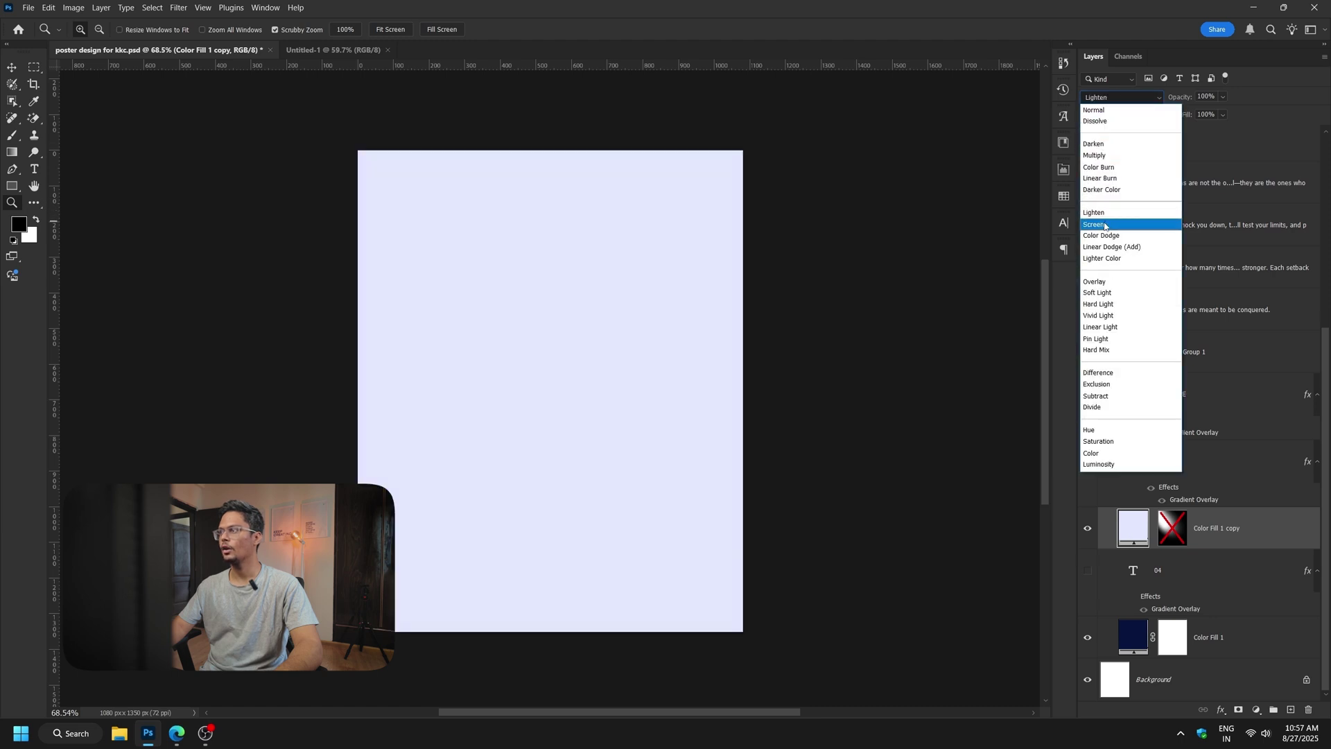
left_click(1105, 237)
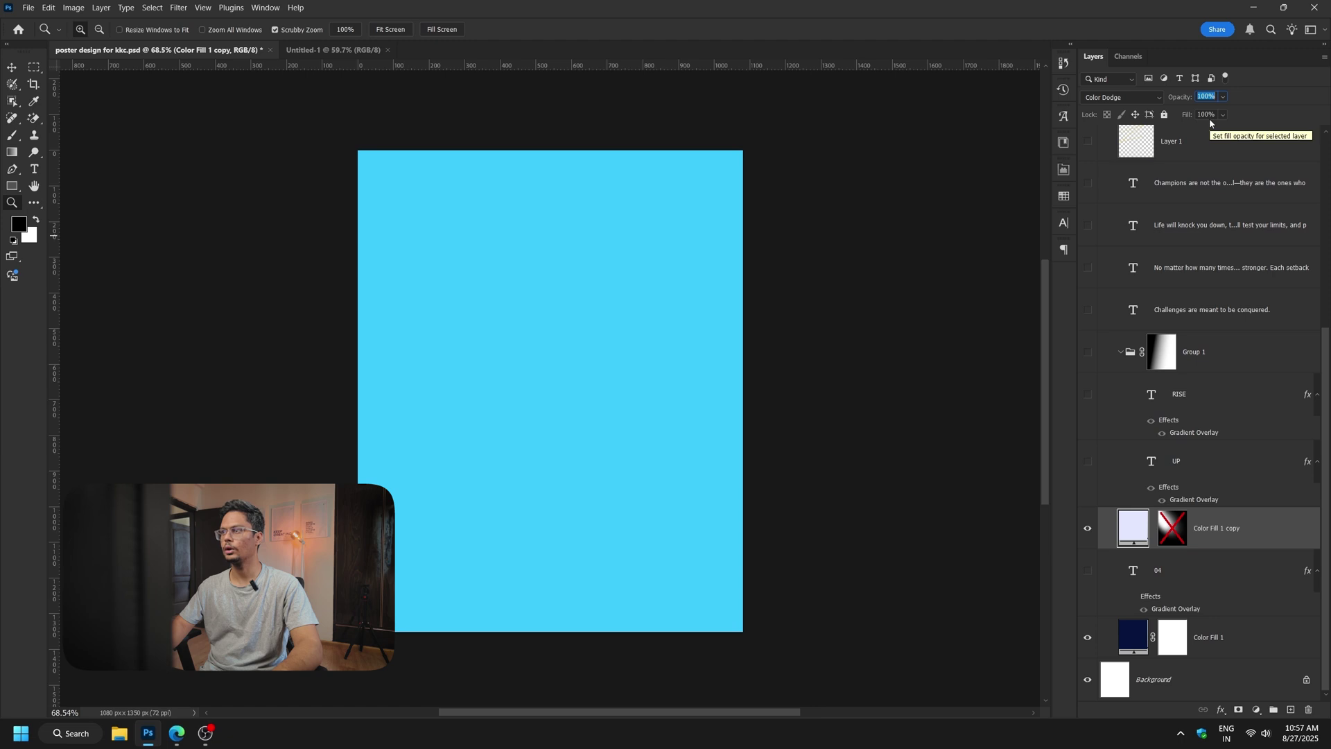
type("25")
key("Return")
Add a new empty layer above the light fill and choose the Soft Round brush at 322 px with 0% hardness.
key("b")
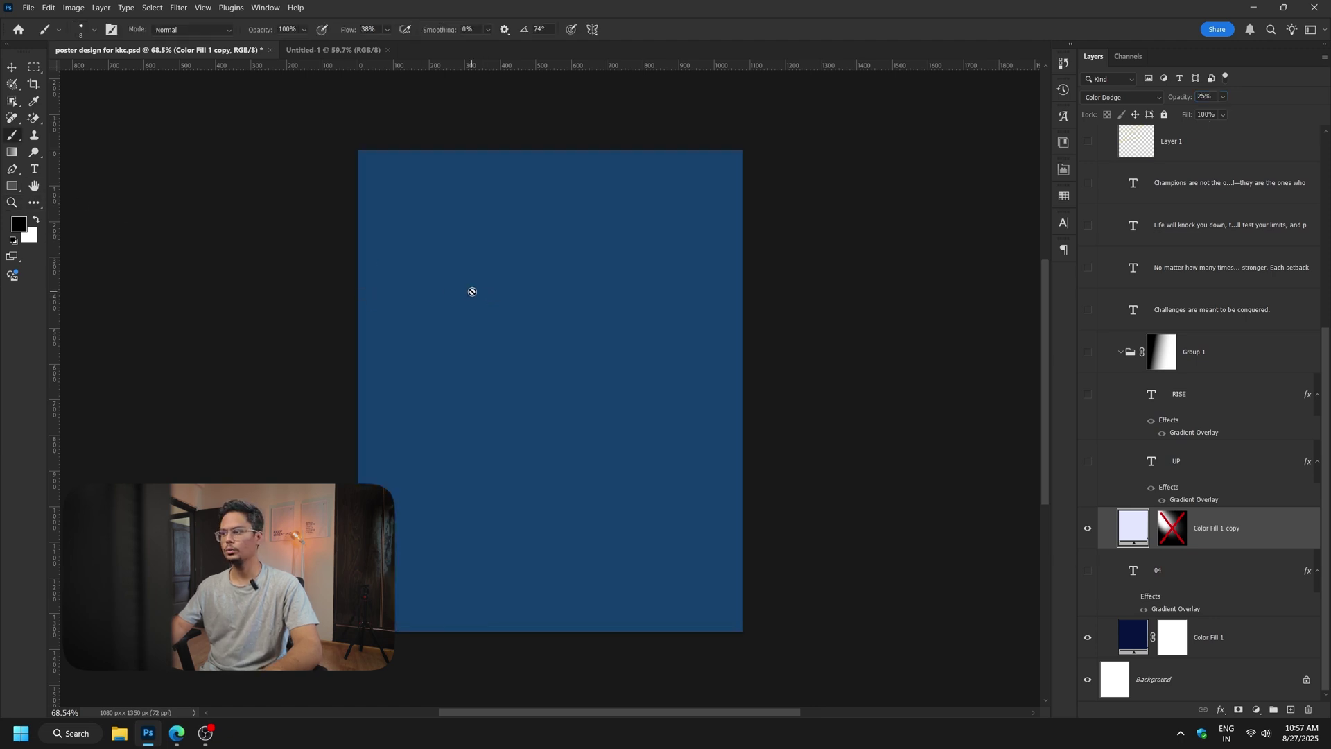
left_click(1291, 709)
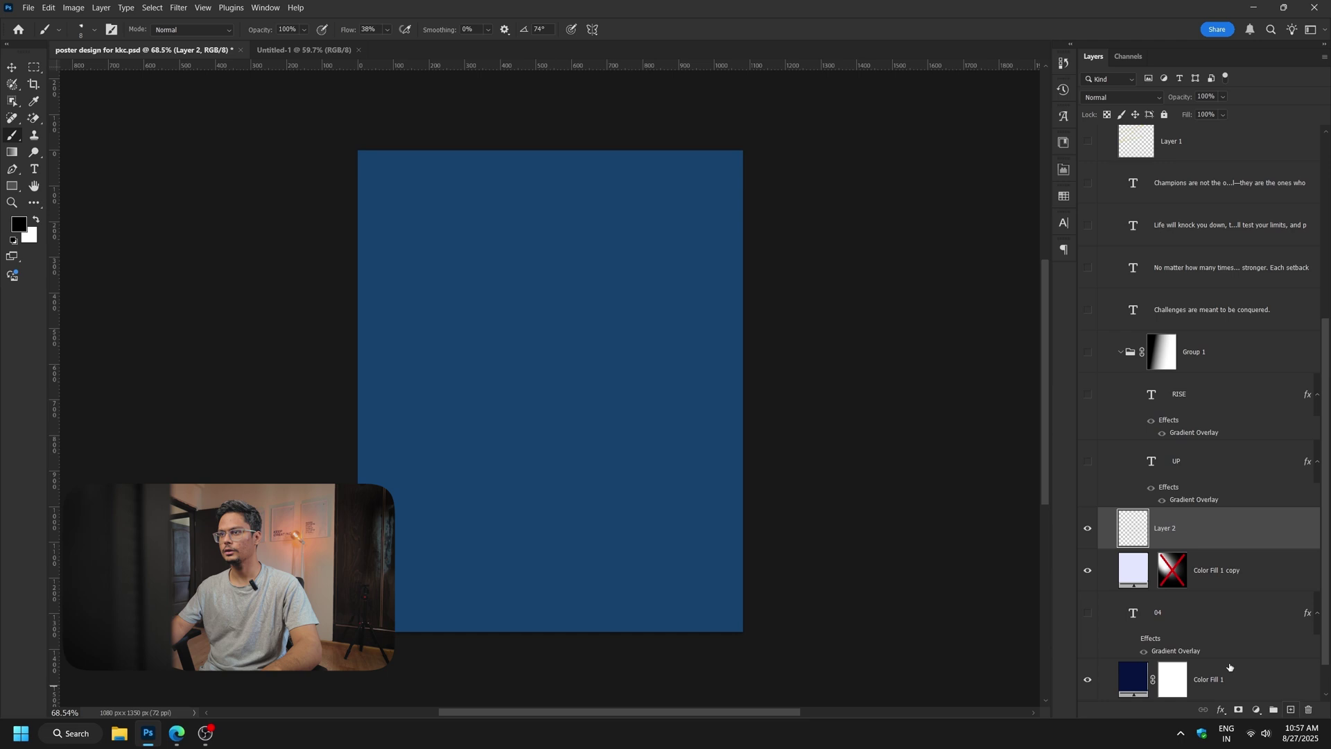
right_click(596, 364)
left_click(714, 393)
left_click(638, 471)
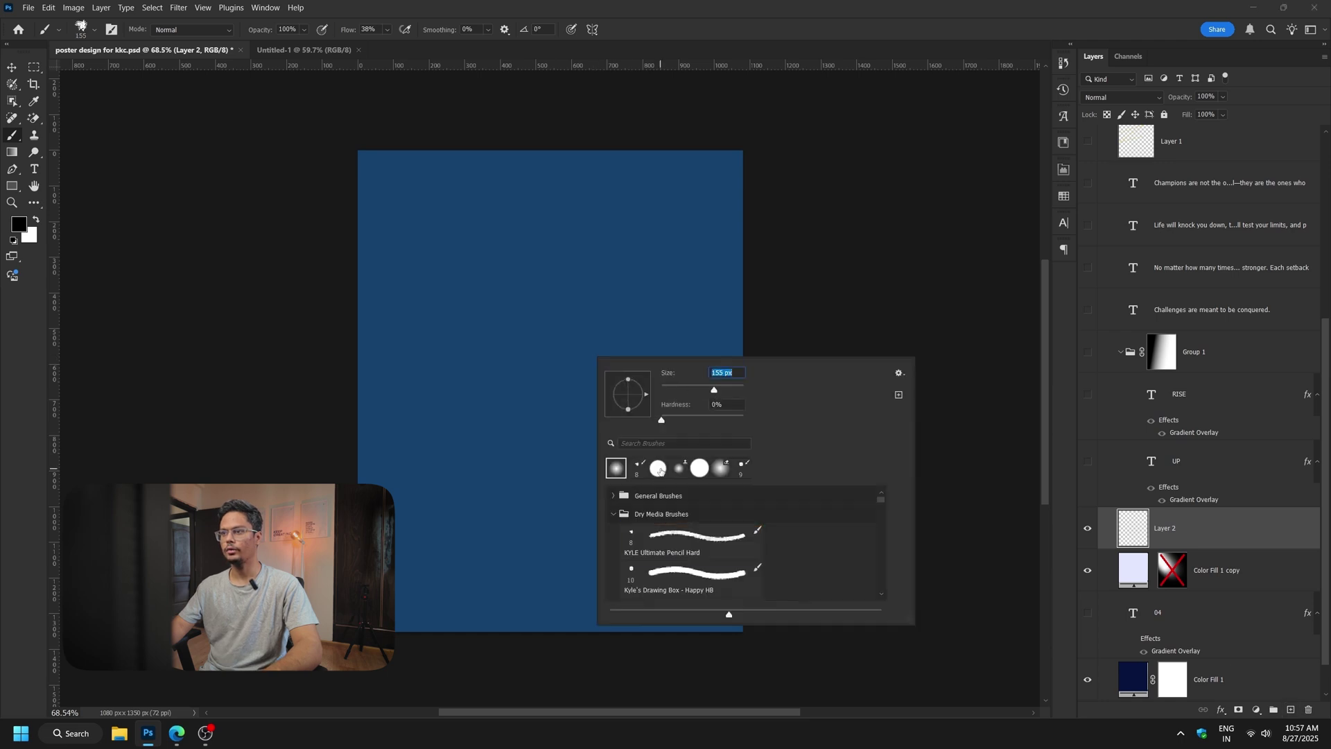
left_click(614, 496)
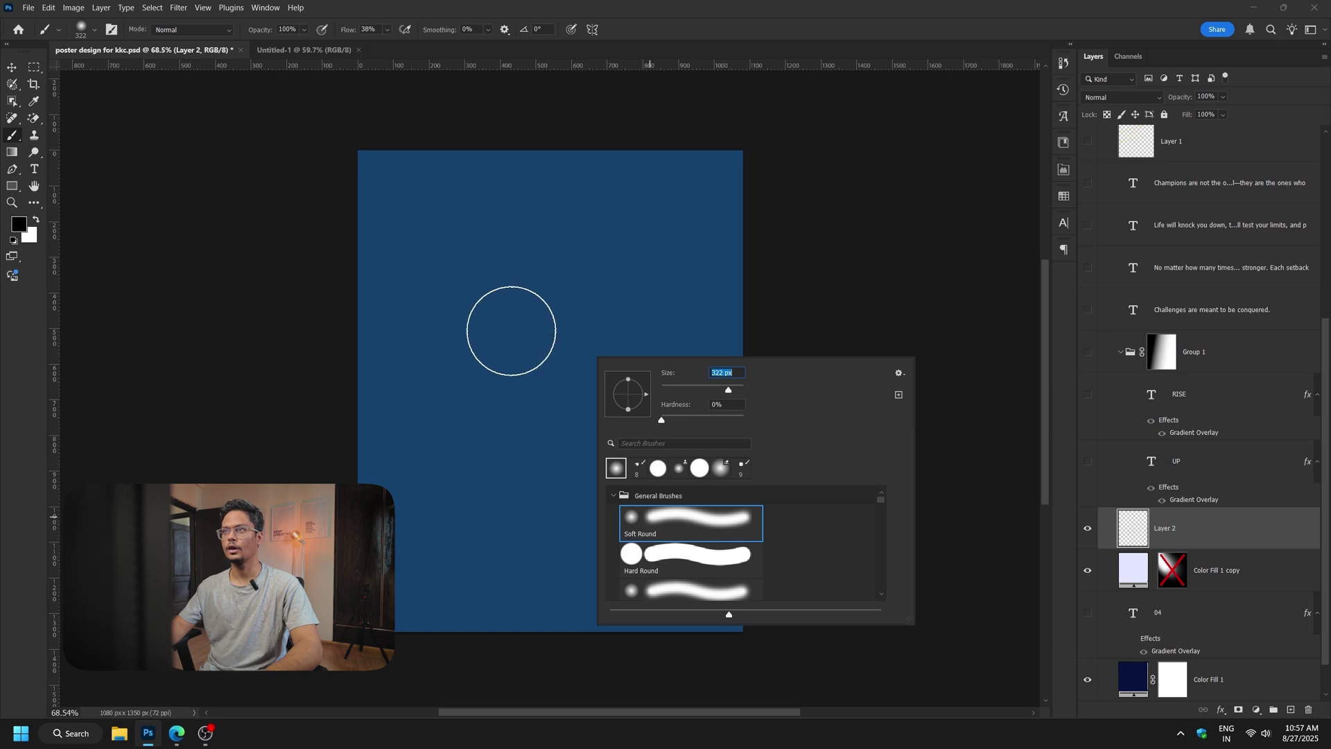
left_click(508, 333)
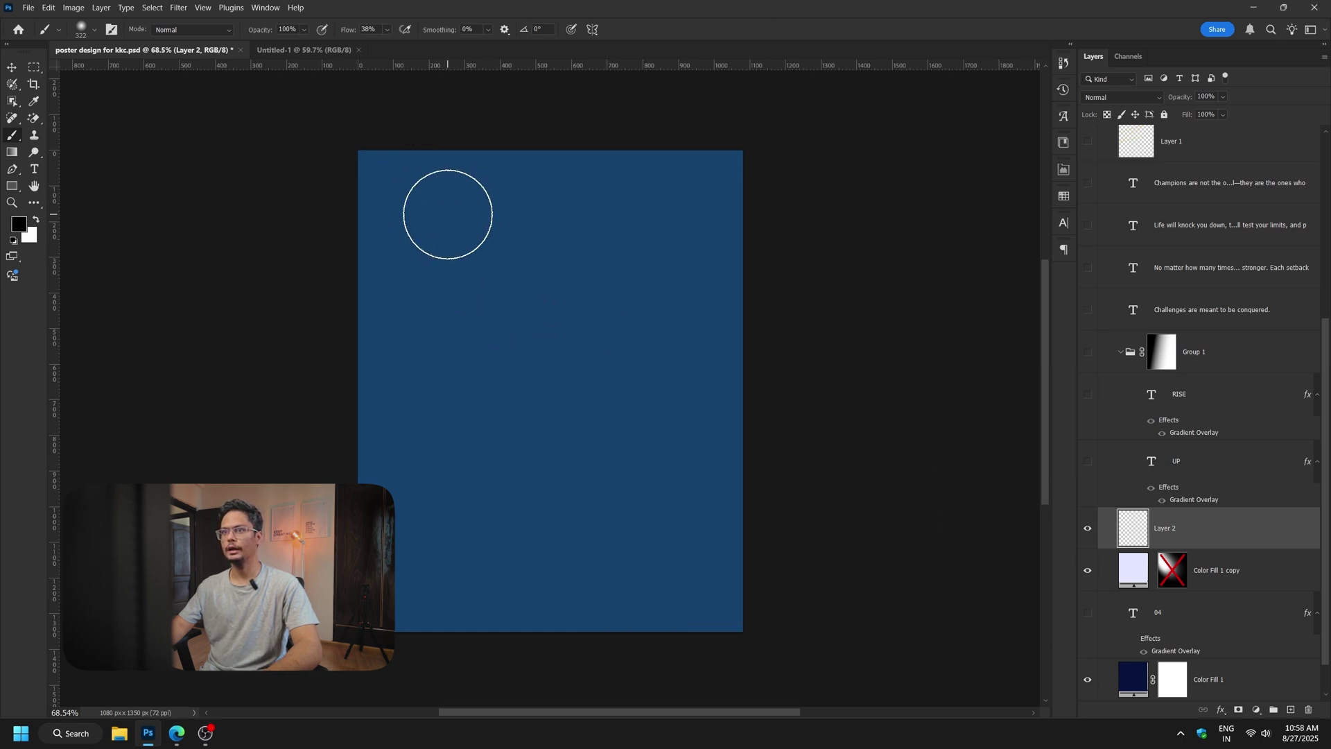
Duplicate the Color Fill 1 copy layer and replace the duplicate's disabled mask with a new white mask.
left_click(1190, 574)
key("ctrl+j")
right_click(1173, 571)
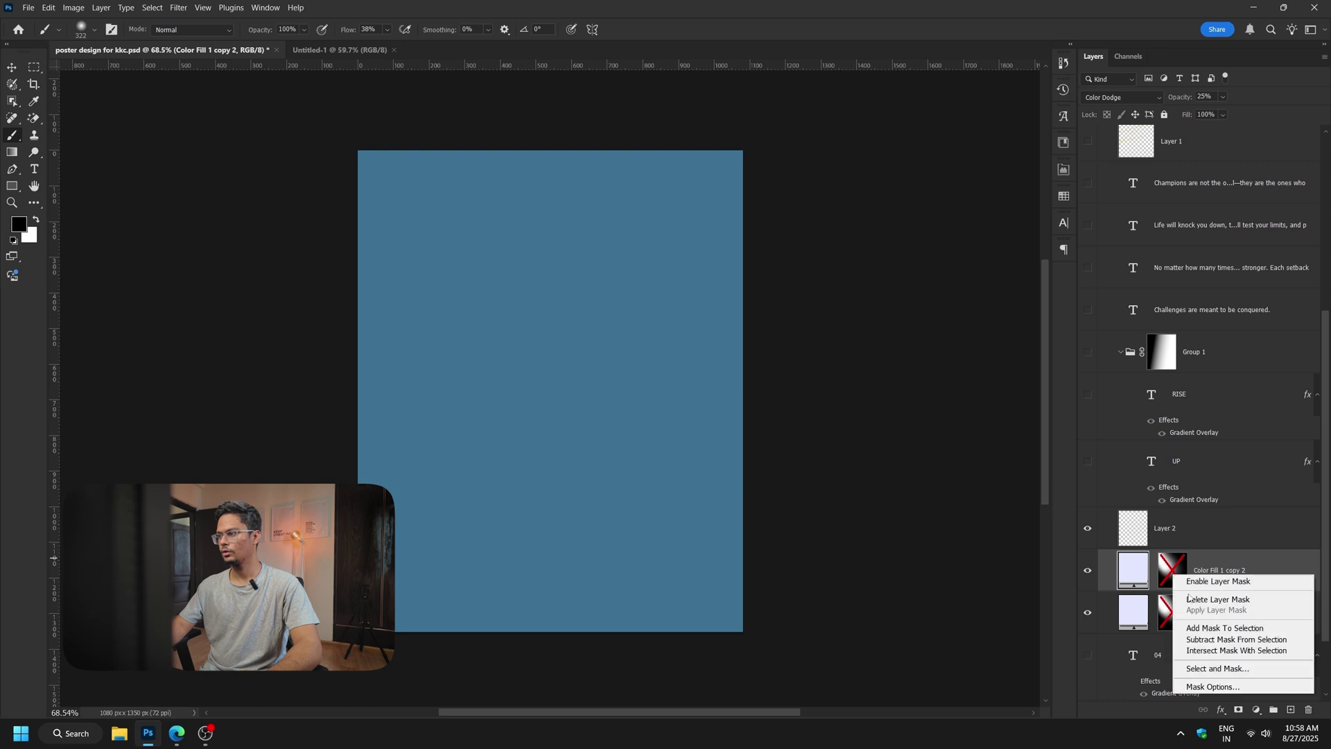
left_click(1189, 598)
left_click(1238, 709)
Paint black with the soft brush over the upper-left area of the duplicate's mask, and invert the mask.
key("x")
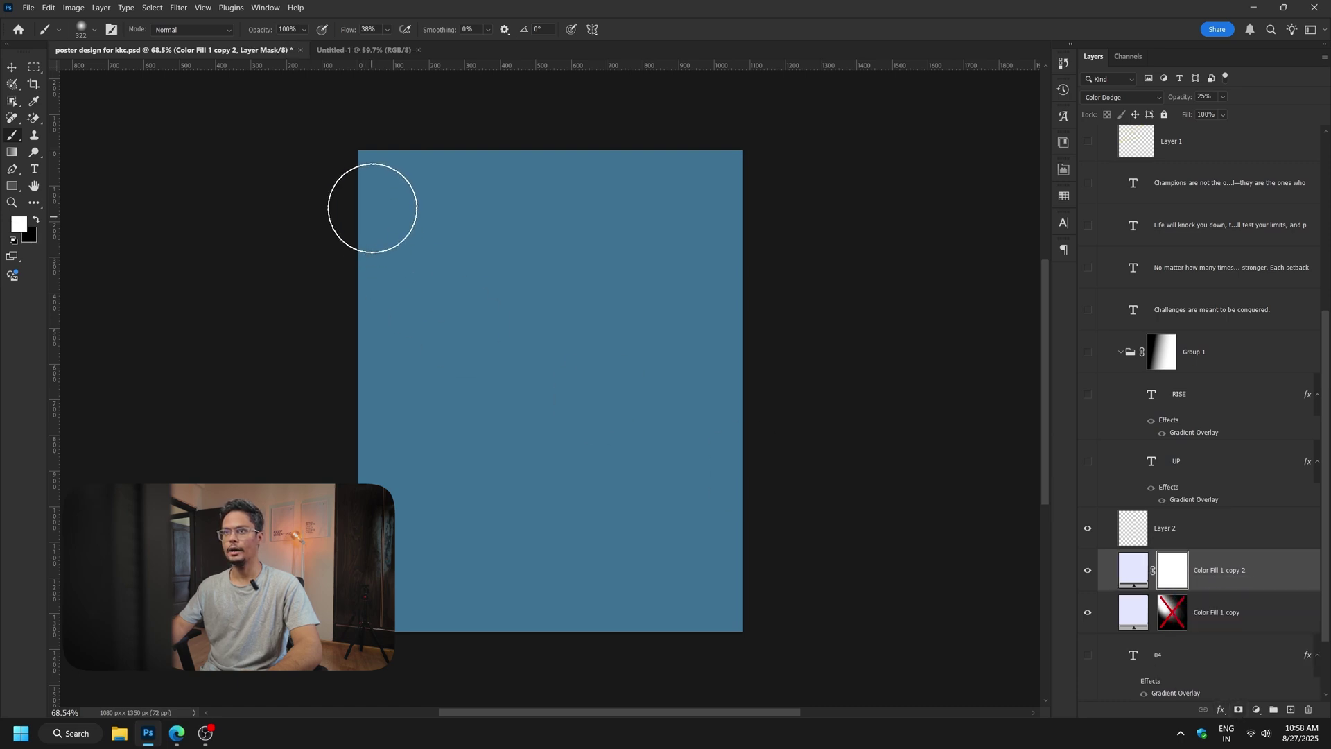
key("x")
left_click_drag(392, 212, 420, 246)
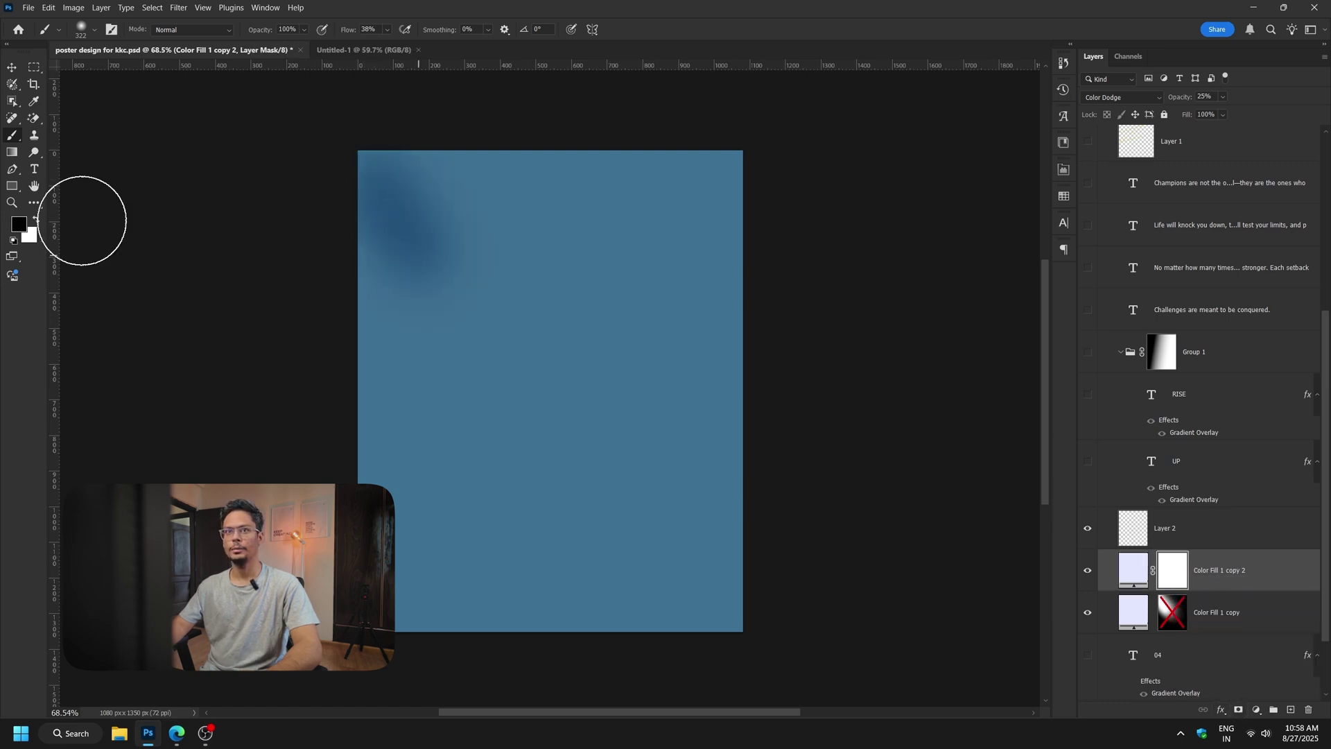
mouse_move(374, 178)
left_mouse_down()
mouse_move(476, 288)
mouse_move(395, 253)
mouse_move(400, 174)
mouse_move(395, 222)
mouse_move(416, 169)
mouse_move(404, 273)
mouse_move(446, 267)
mouse_move(368, 164)
mouse_move(336, 256)
mouse_move(428, 357)
mouse_move(449, 354)
mouse_move(430, 274)
mouse_move(529, 347)
mouse_move(514, 383)
mouse_move(461, 188)
left_mouse_up()
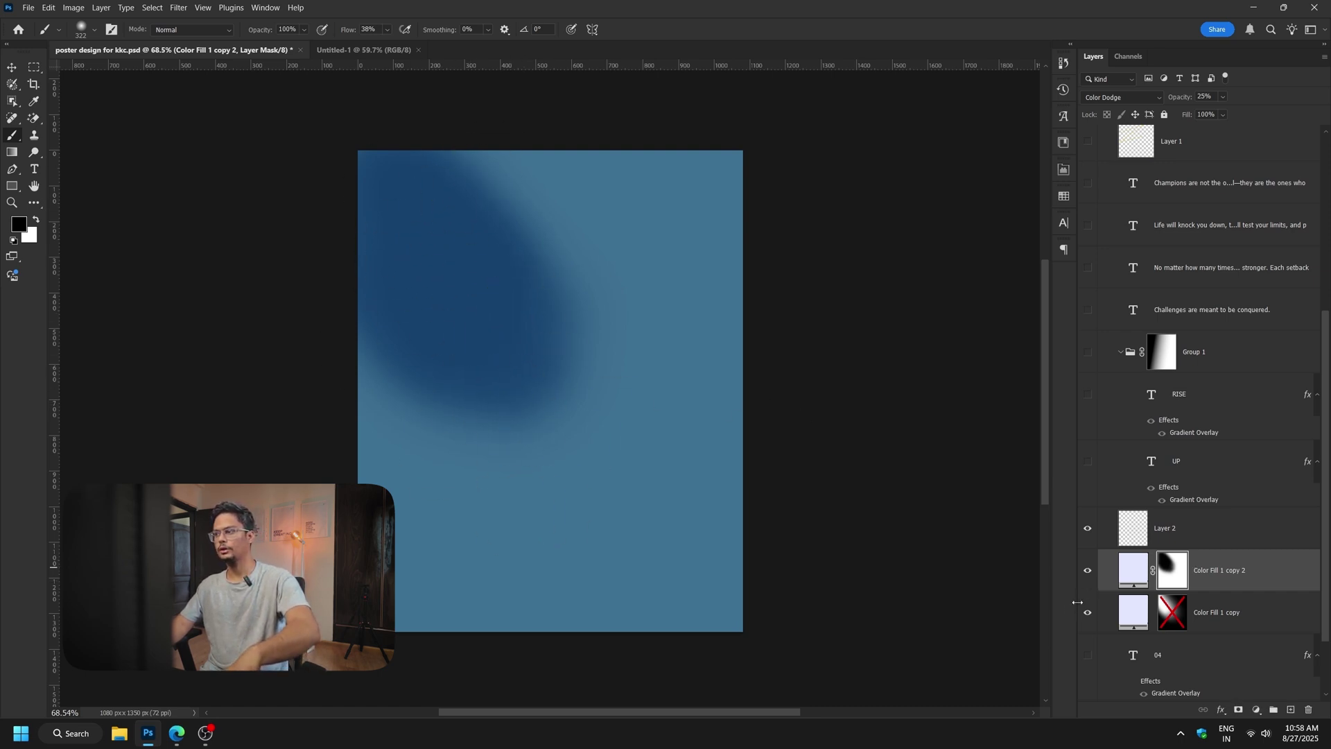
key("ctrl+i")
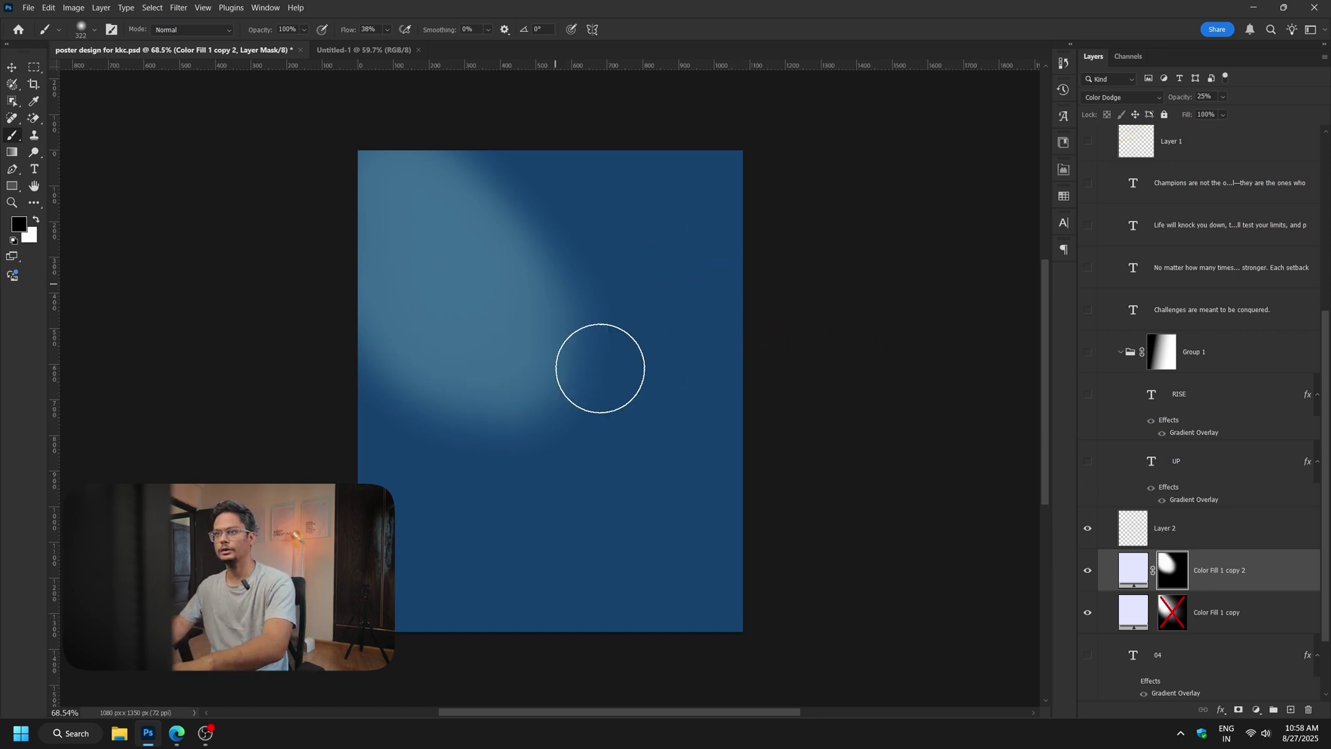
Re-enable the original mask on Color Fill 1 copy and delete both the duplicate fill layer and the empty Layer 2.
left_click_drag(1172, 570, 1174, 614)
left_click(1087, 571)
left_click(1192, 570)
key("Delete")
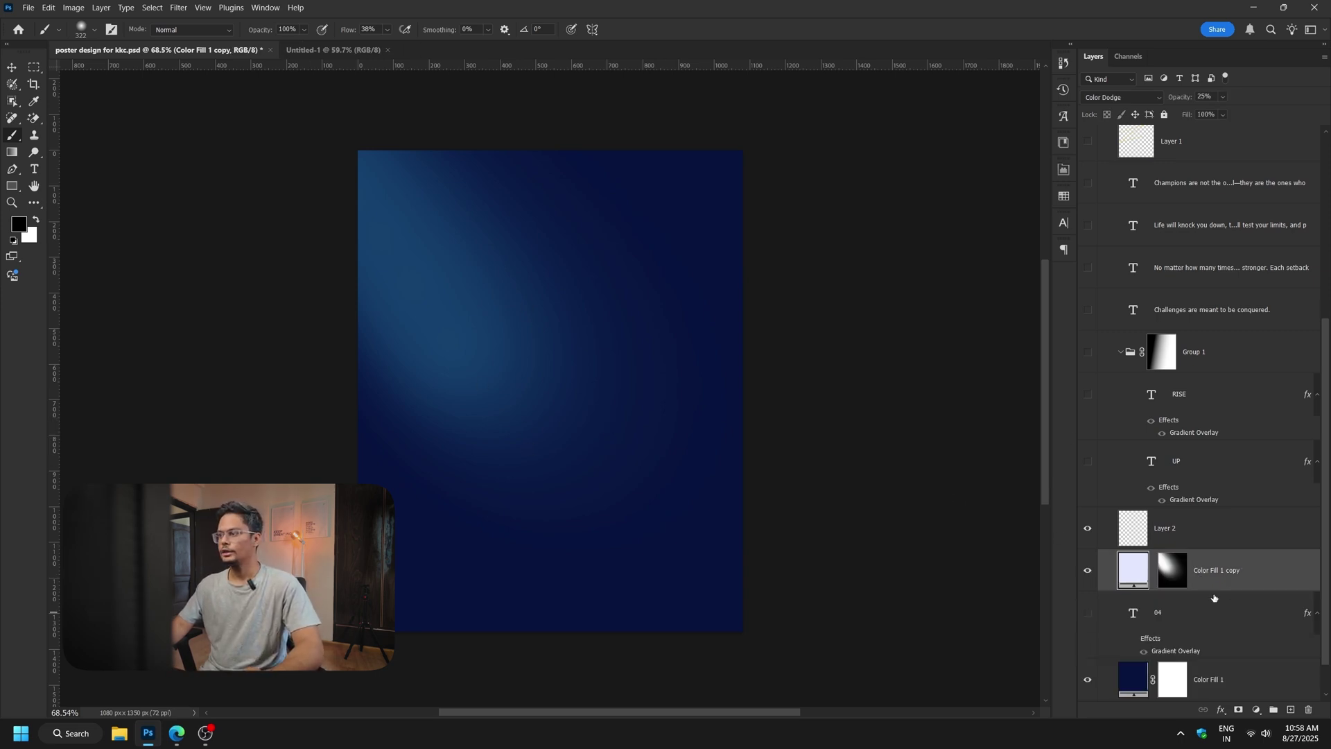
left_click(1134, 534)
key("Delete")
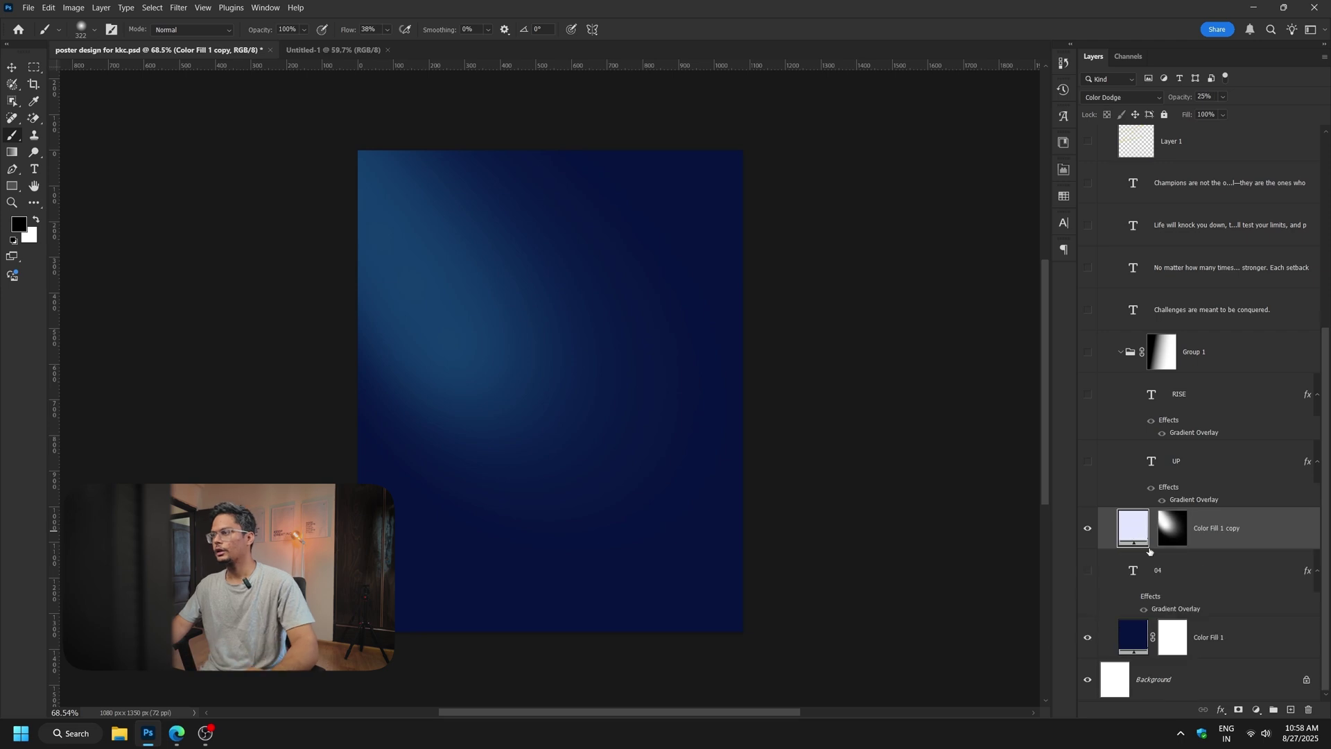
Show the Football-Player-PNG-Pic layer in Group 2 and select it.
scroll(1194, 509, "up", 2)
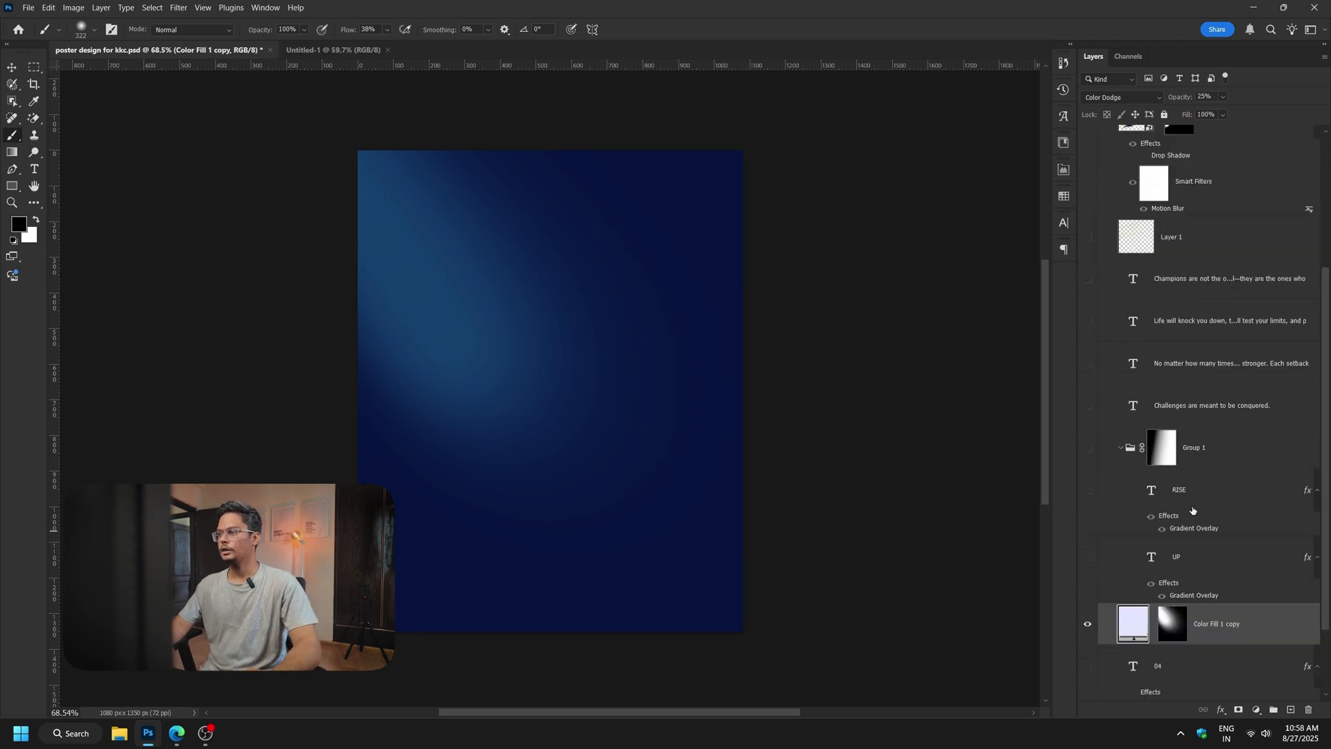
scroll(1092, 497, "up", 4)
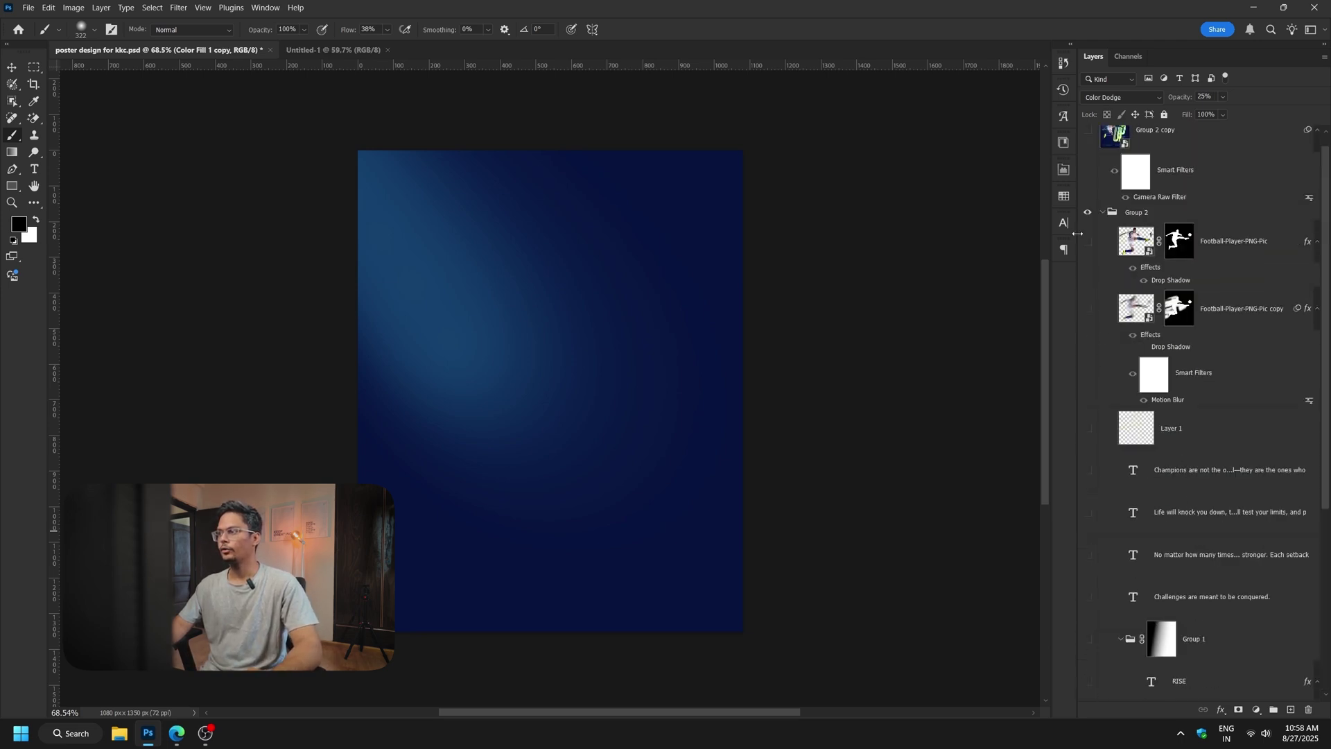
left_click(1087, 242)
left_click(1108, 250)
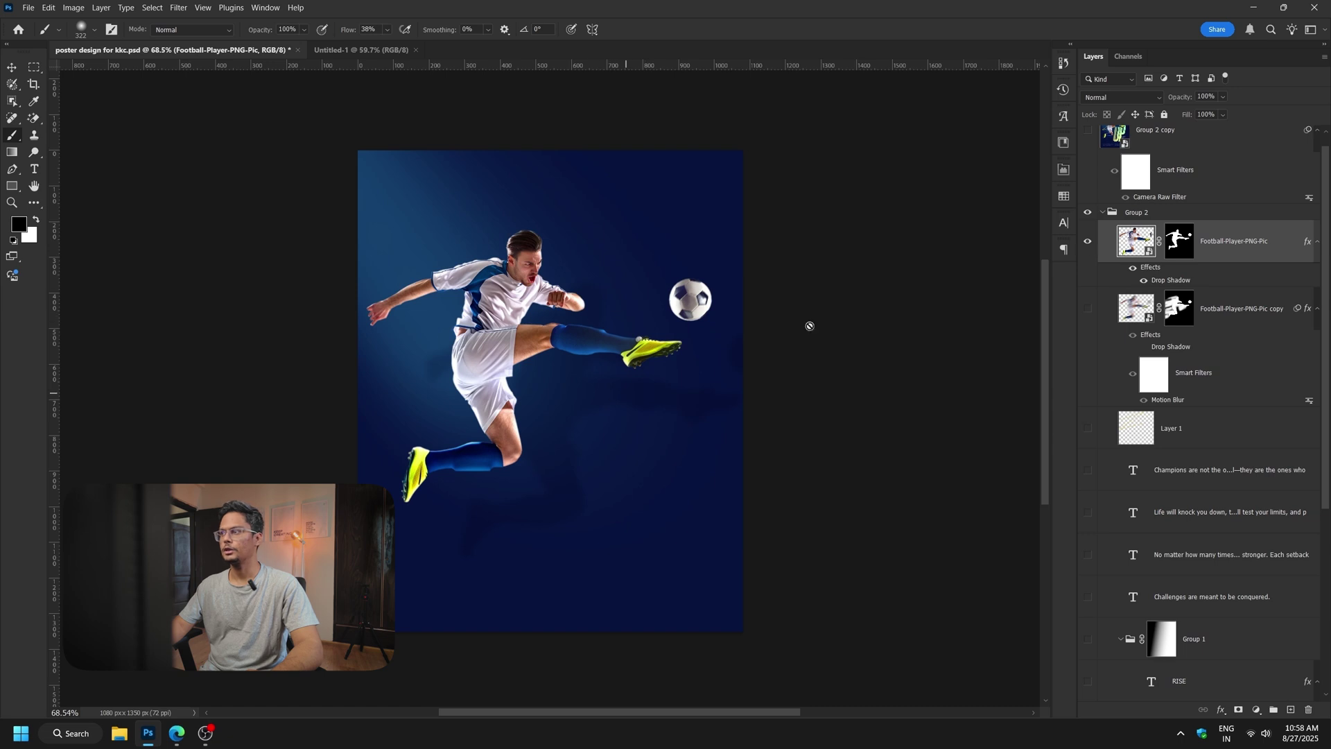
Hide the player layer's effects, view the source image inside its smart object and close that document.
left_click(1134, 268)
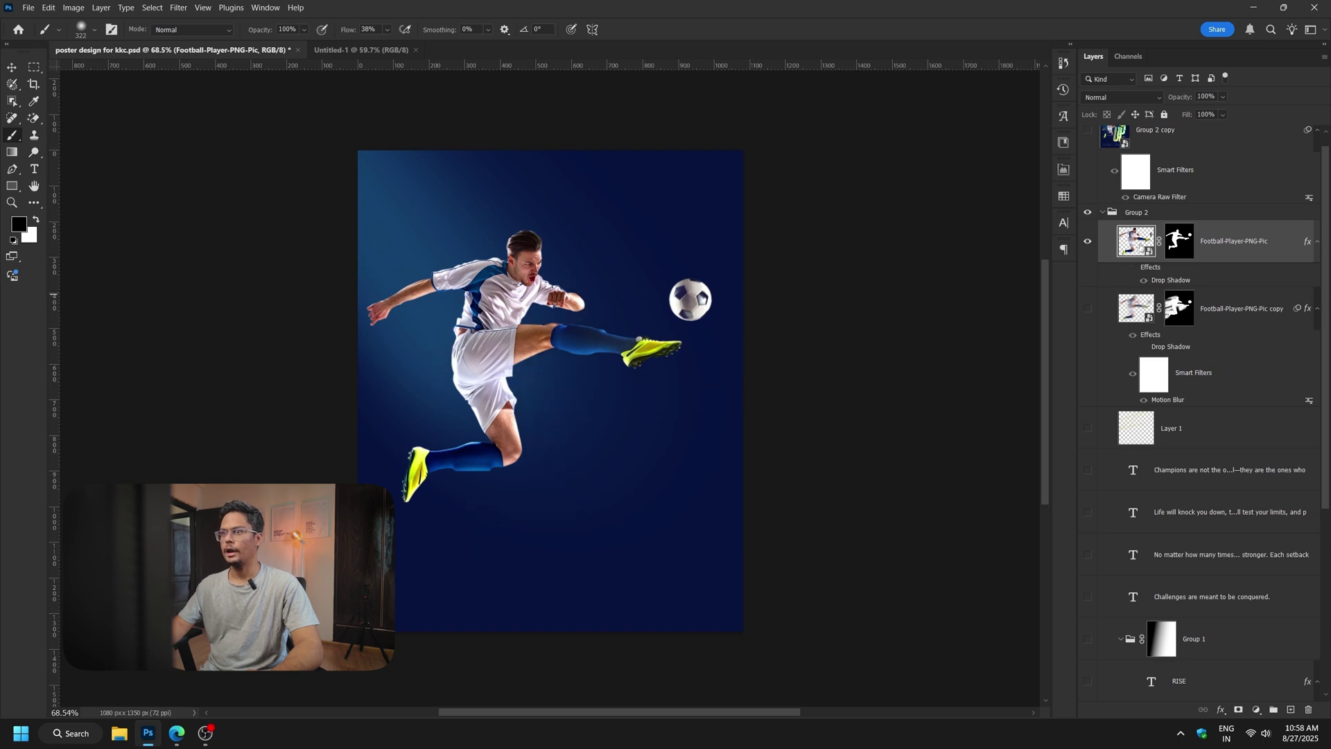
double_click(1137, 243)
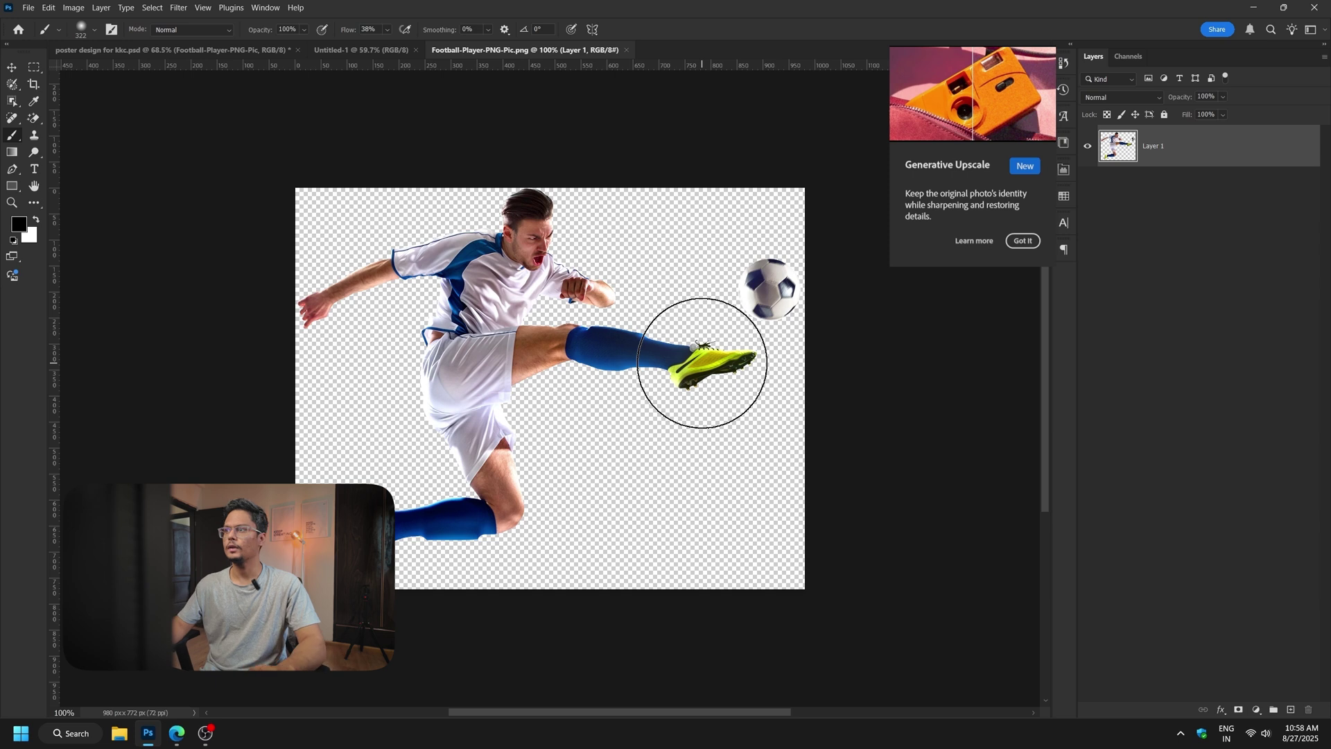
left_click(1023, 241)
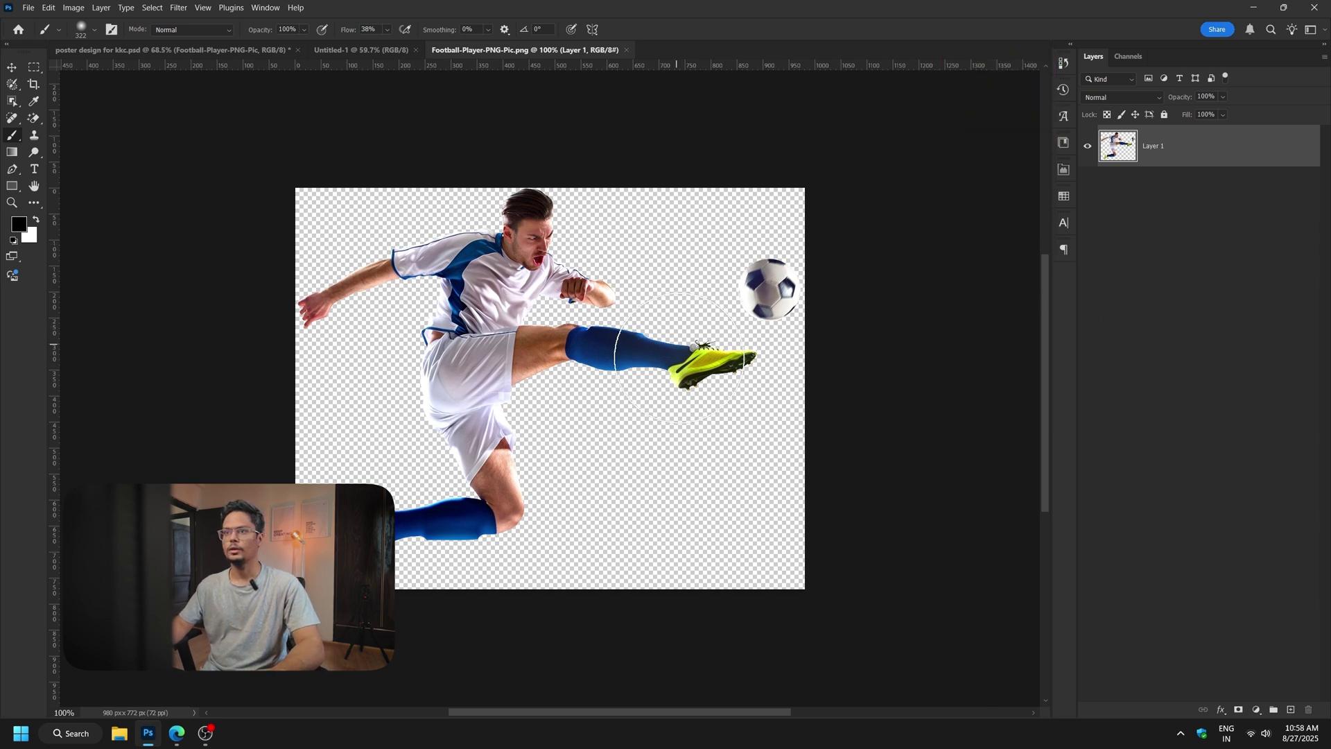
key("ctrl+w")
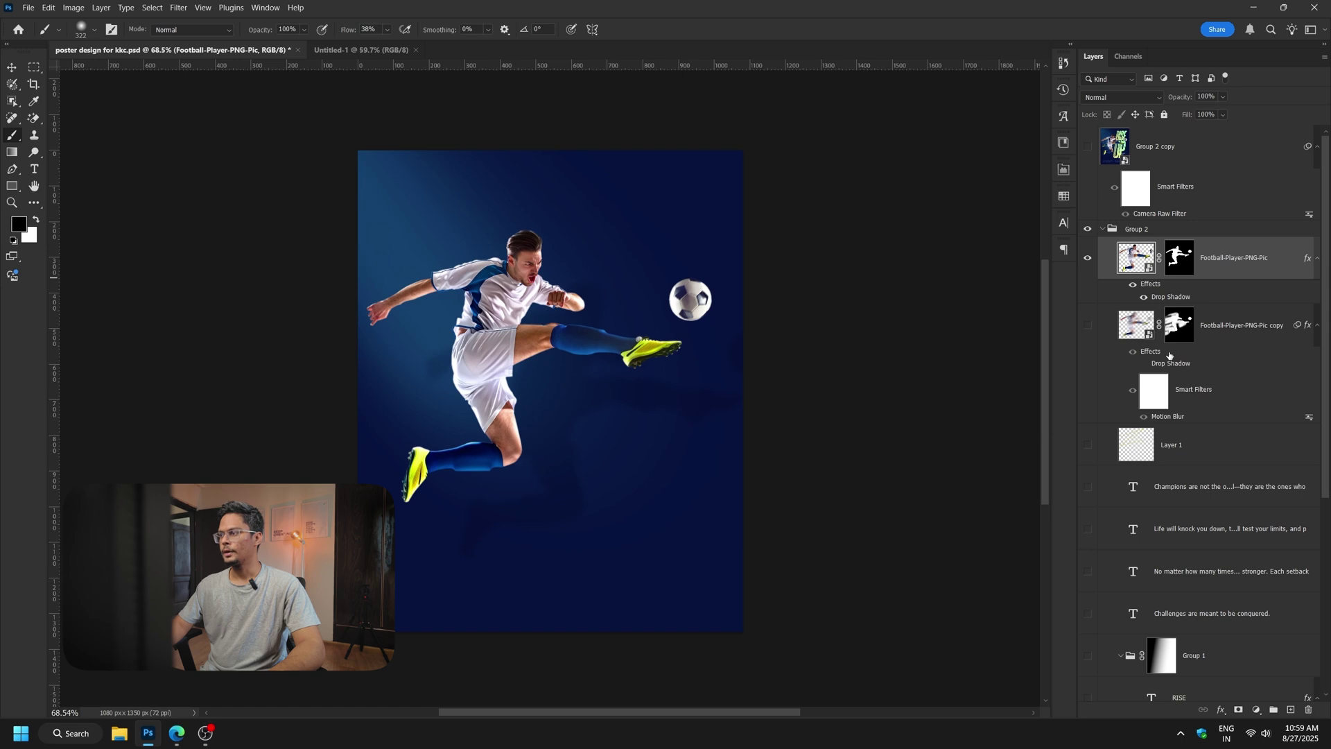
Show Group 1 with its RISE and UP text layers.
scroll(1188, 544, "down", 5)
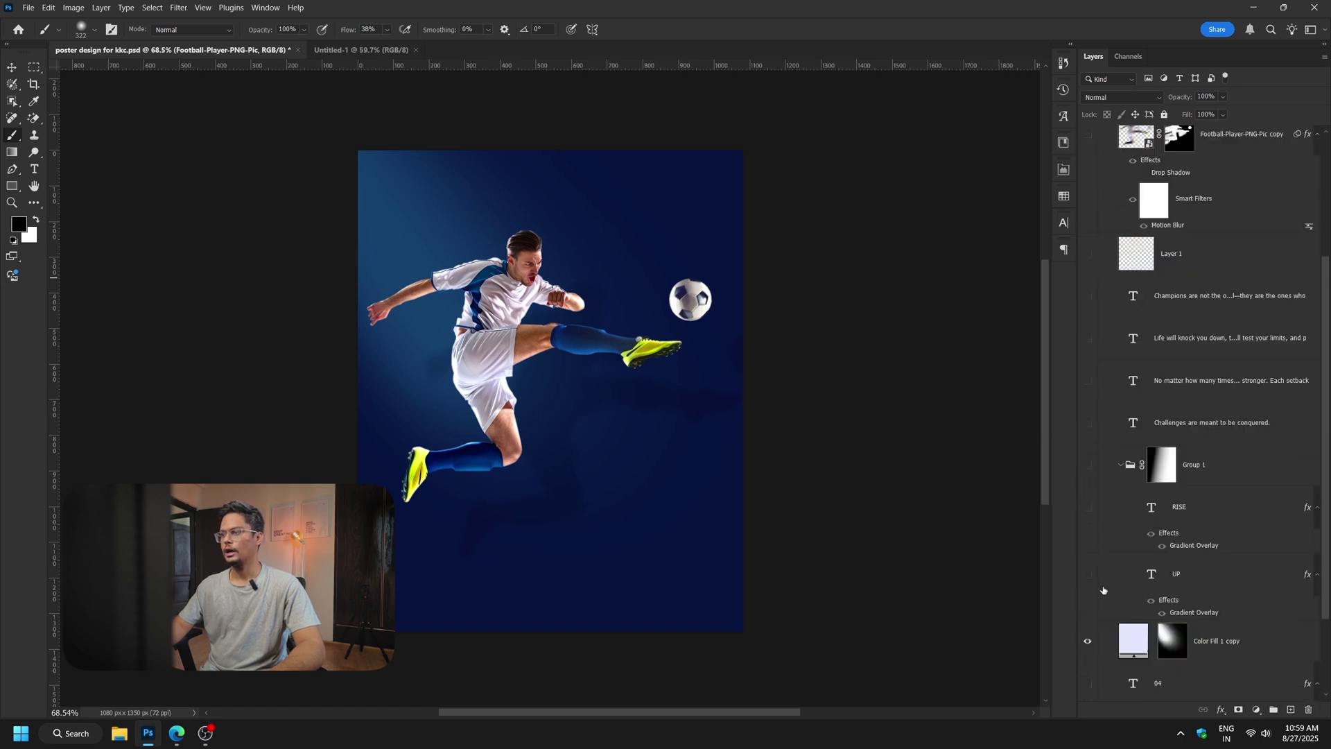
left_click(1091, 579)
left_click(1088, 533)
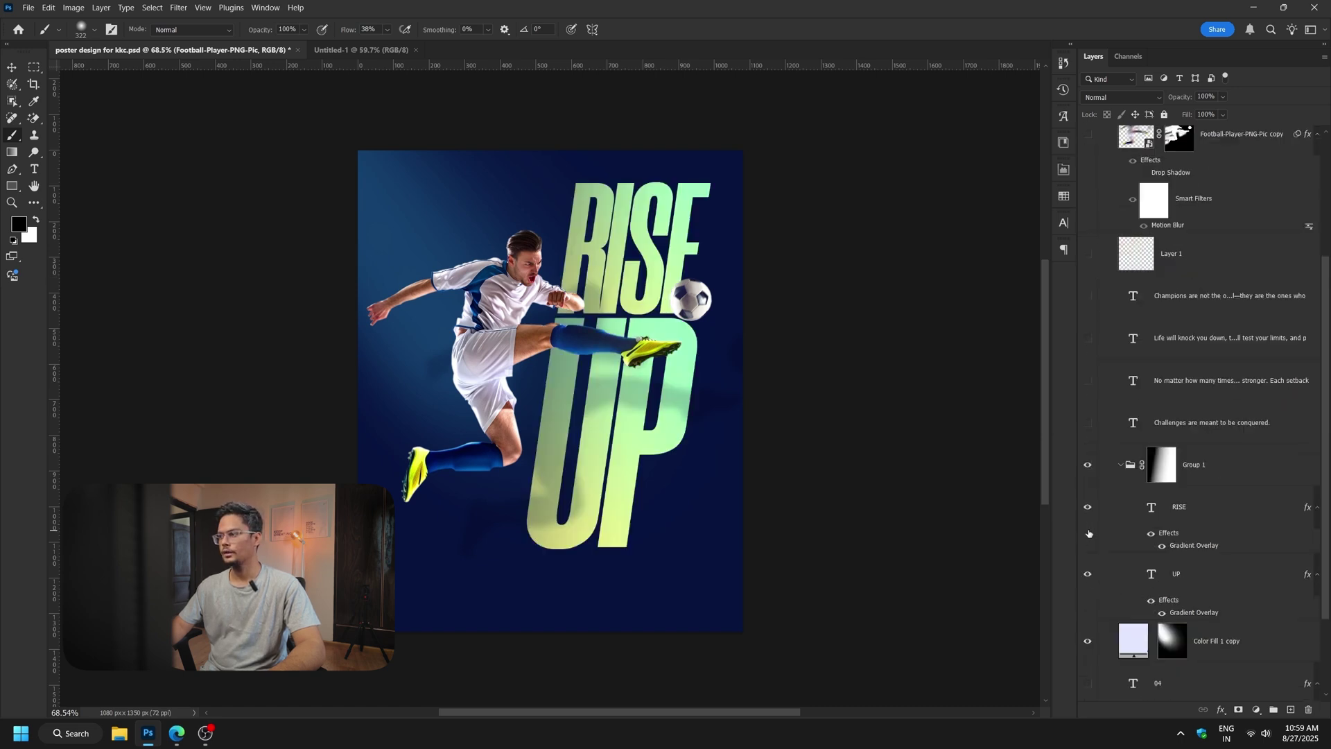
Disable the layer mask on Group 1 and select the RISE text layer with the Move tool active.
left_click(1193, 520)
key("t")
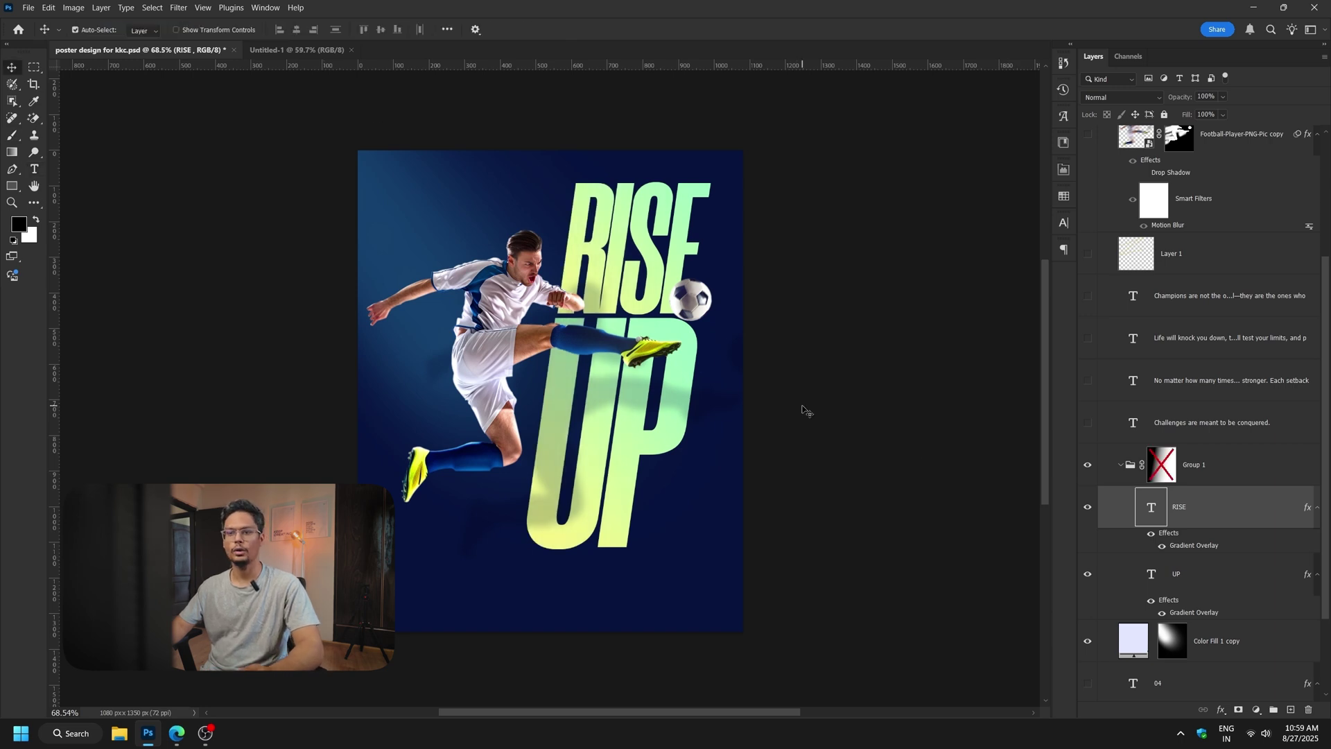
mouse_move(658, 253)
left_mouse_down()
mouse_move(698, 235)
mouse_move(663, 236)
left_mouse_up()
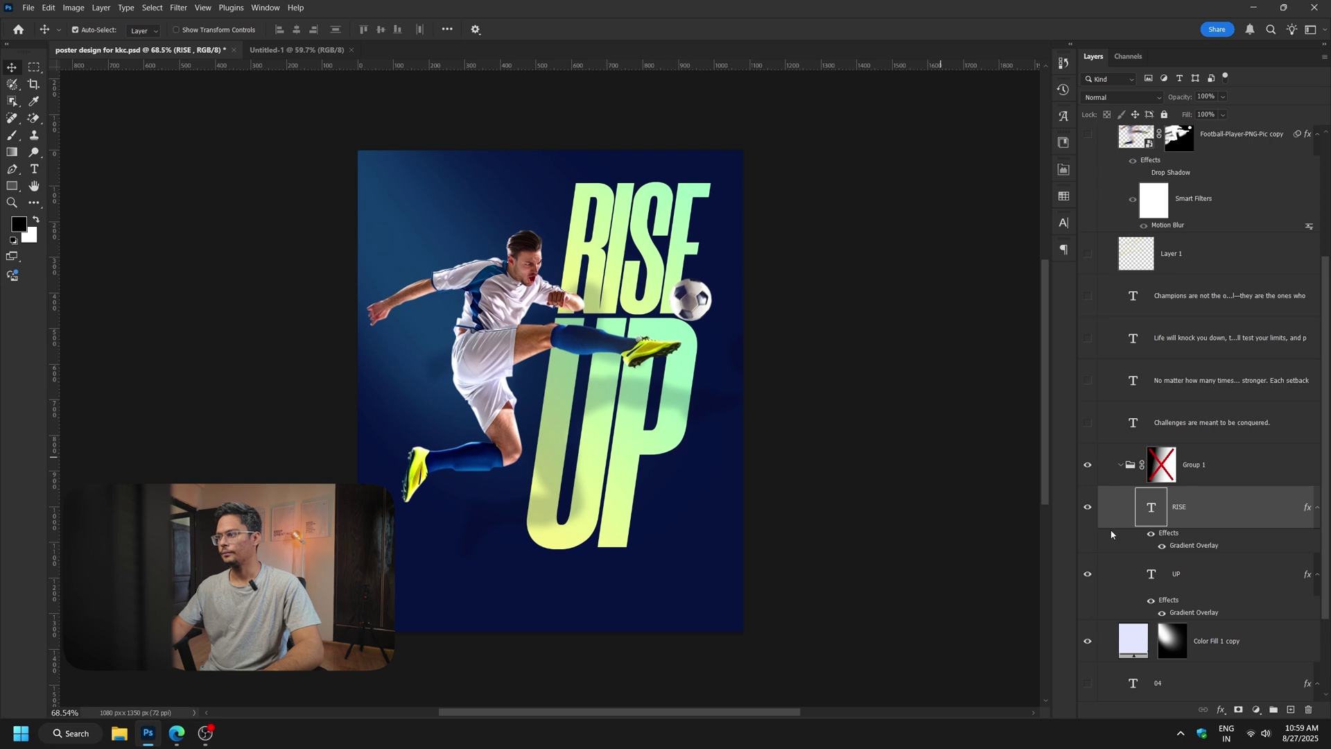
Toggle the text layers' effects and examine the Gradient Overlay colours and settings on RISE, cancelling the layer style without changes.
left_click(1151, 600)
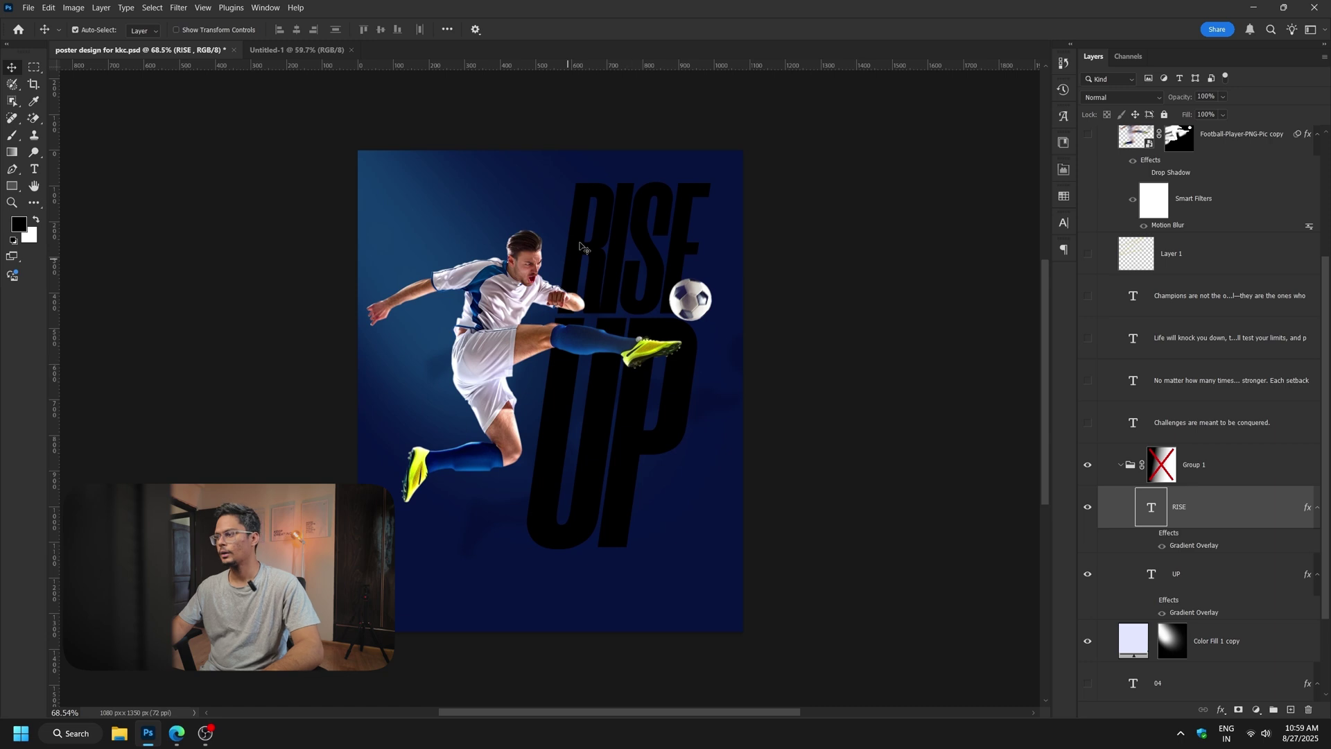
left_click(1162, 546)
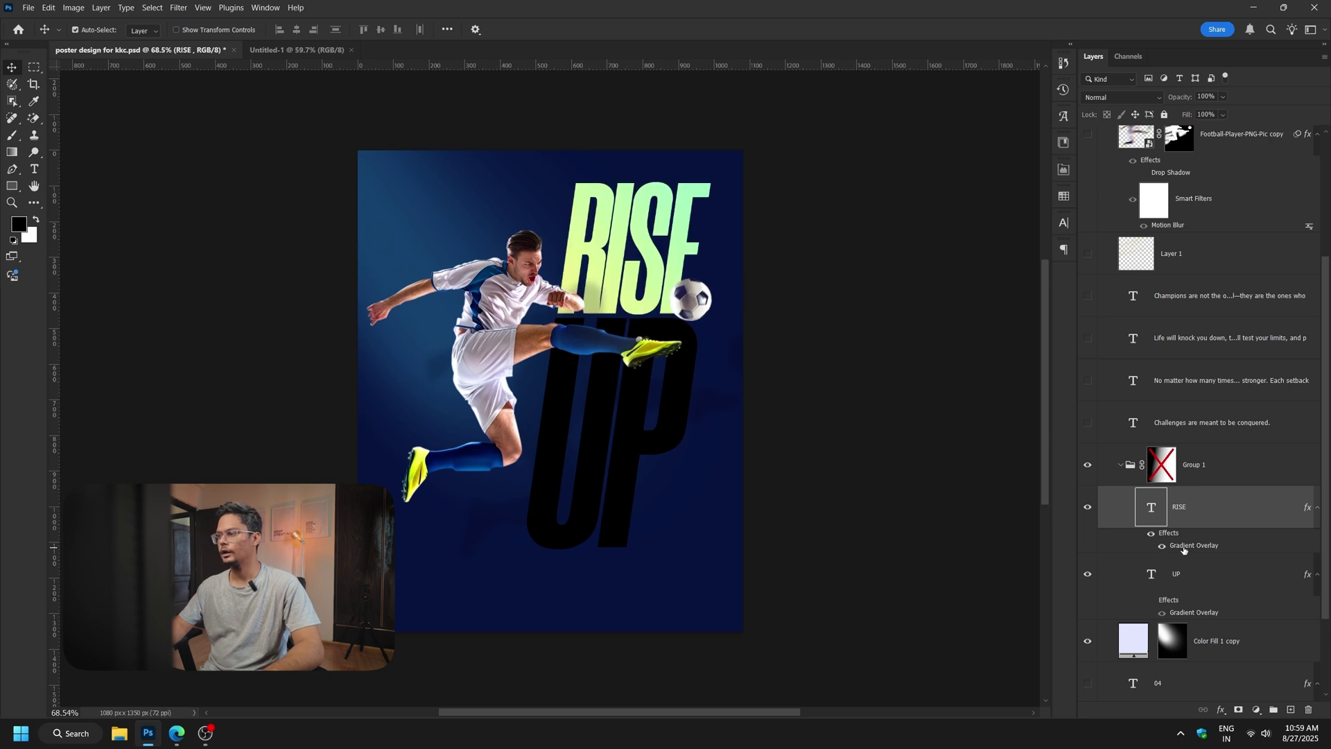
double_click(1277, 510)
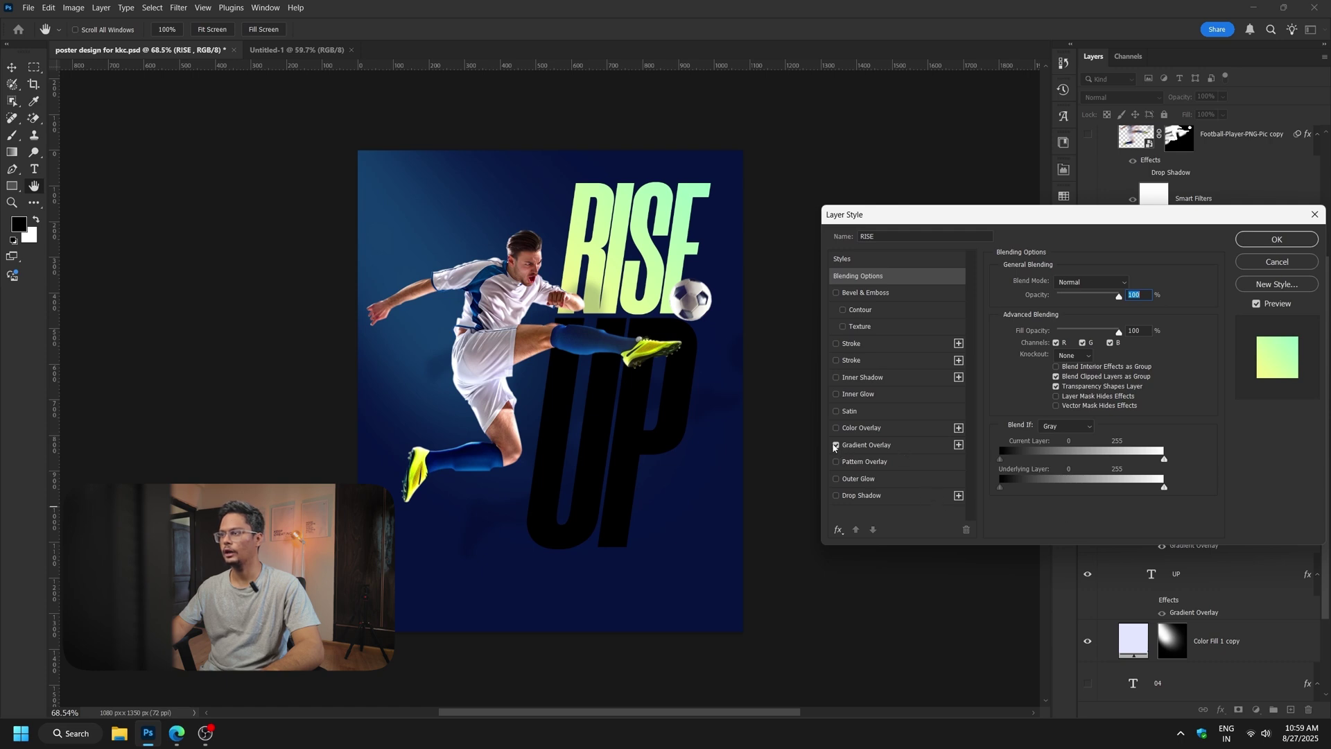
left_click(898, 446)
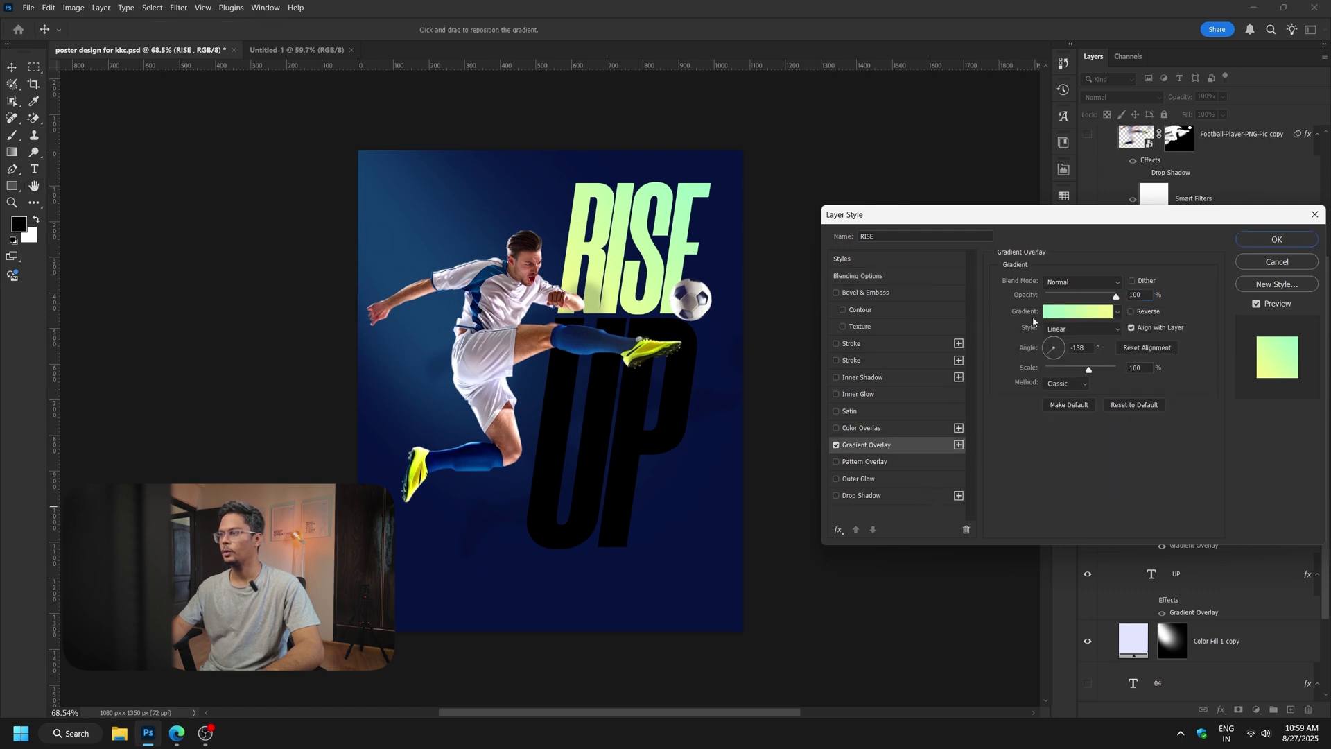
left_click(1077, 311)
left_click(1203, 185)
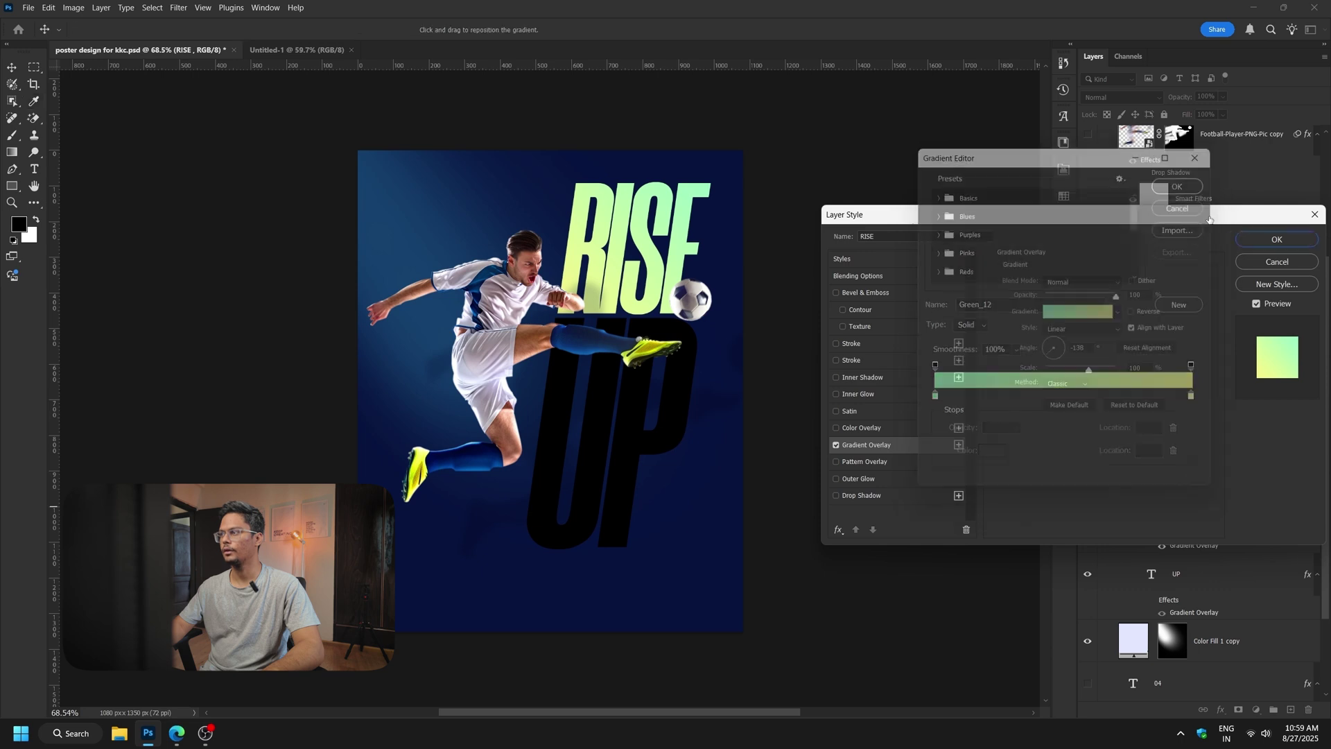
left_click(1268, 261)
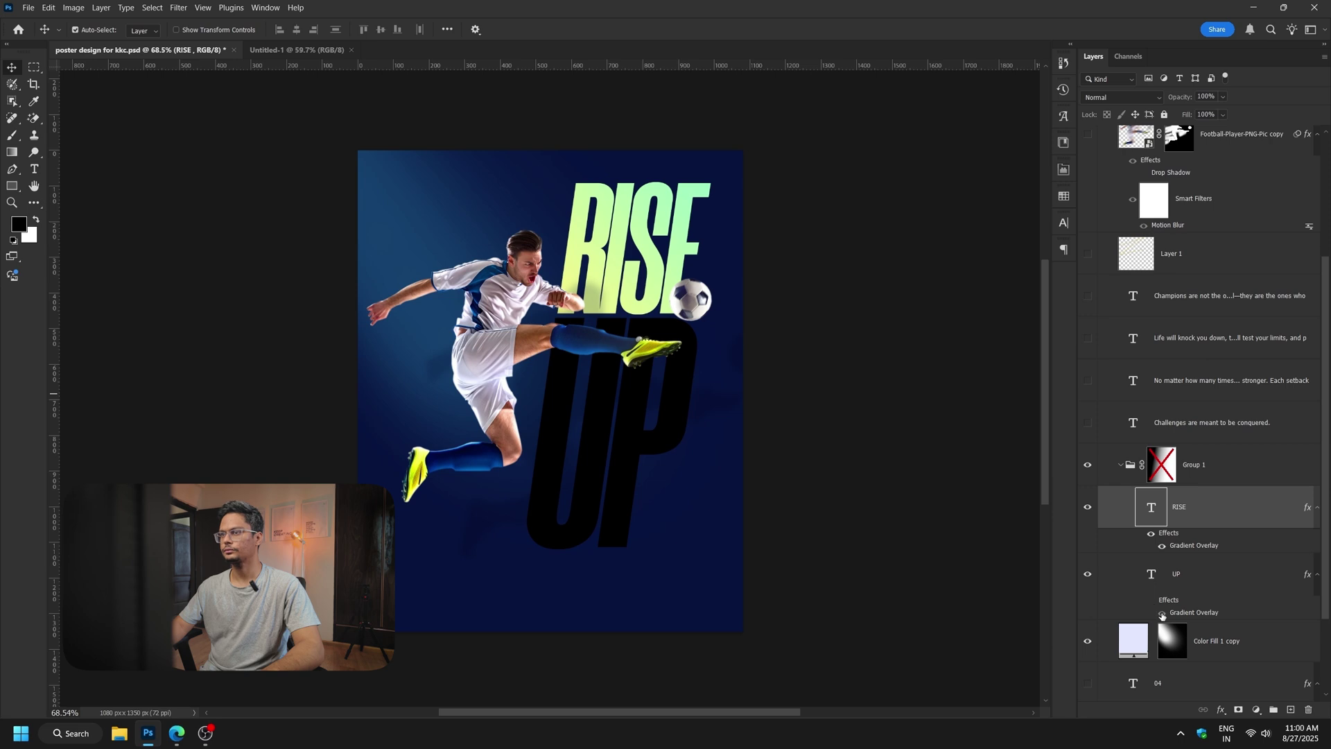
Turn on UP's Gradient Overlay and re-enable the layer mask on Group 1, then collapse the group.
left_click(1163, 613)
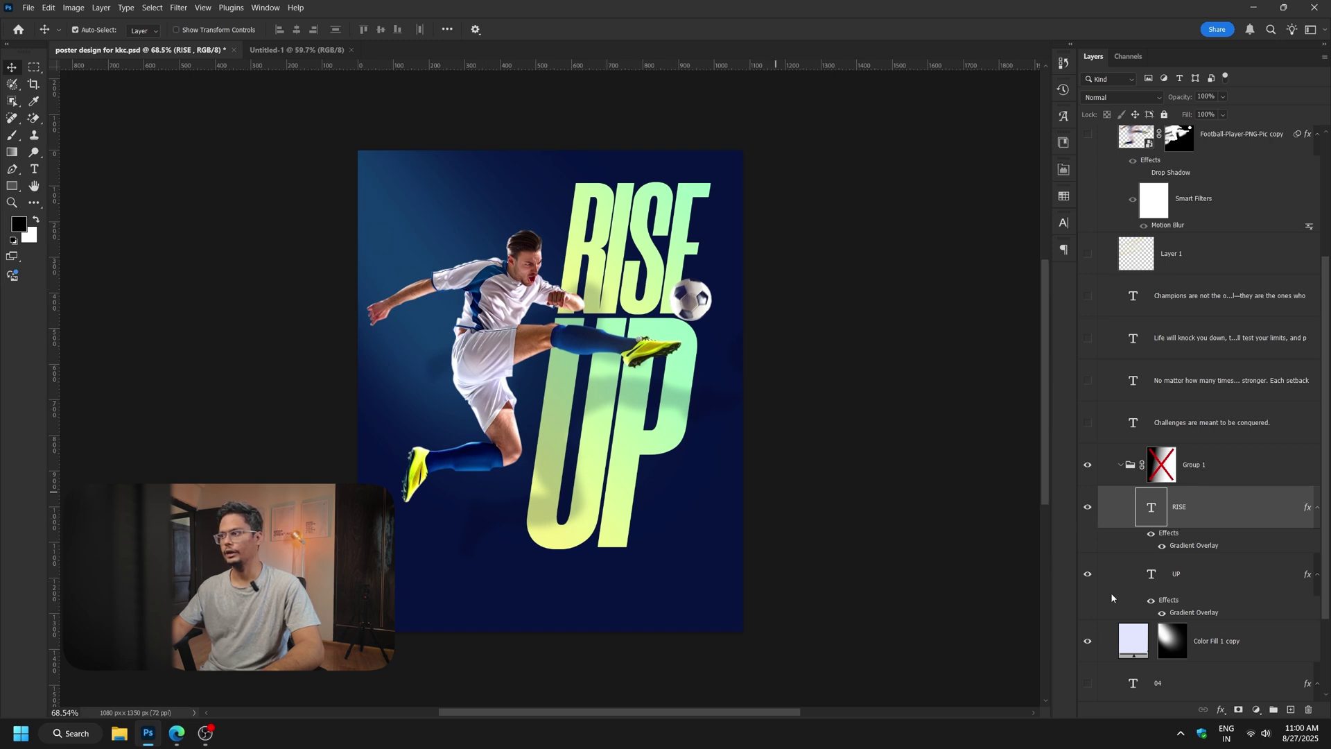
left_click(1164, 472, "shift")
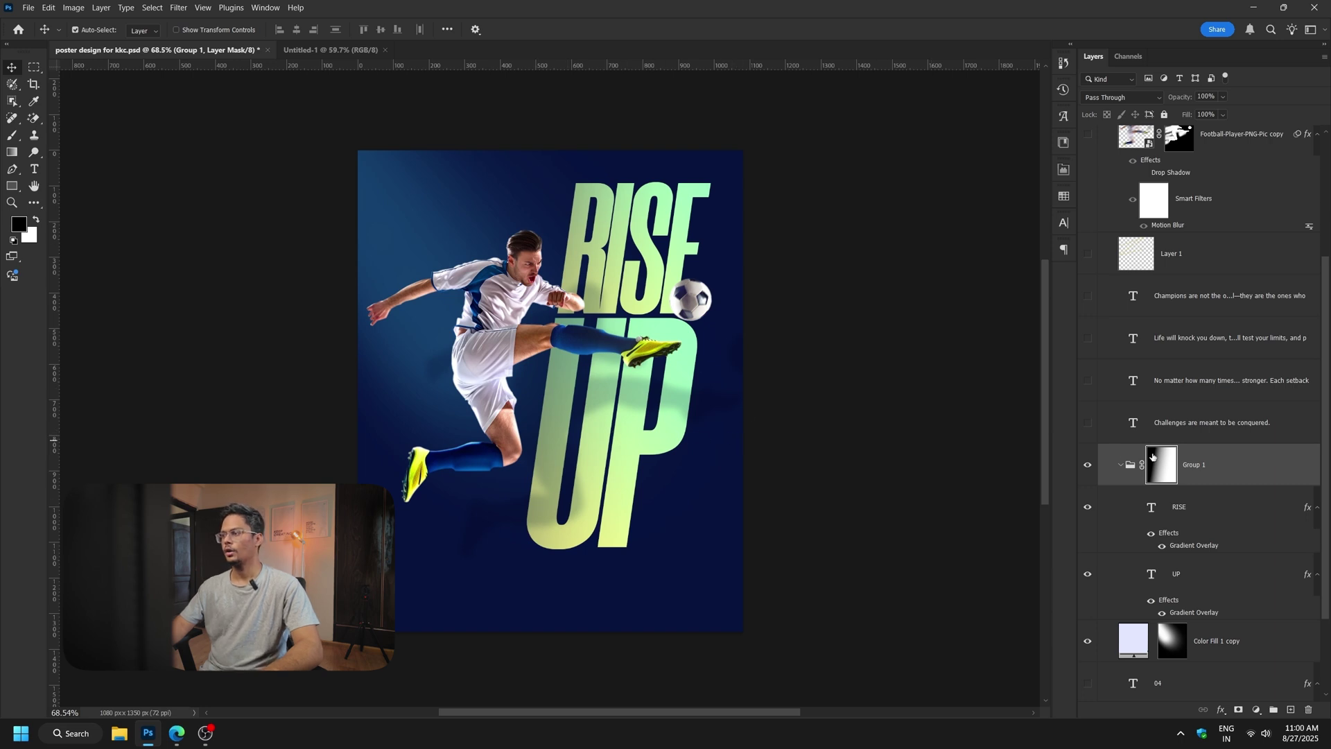
left_click(1119, 468)
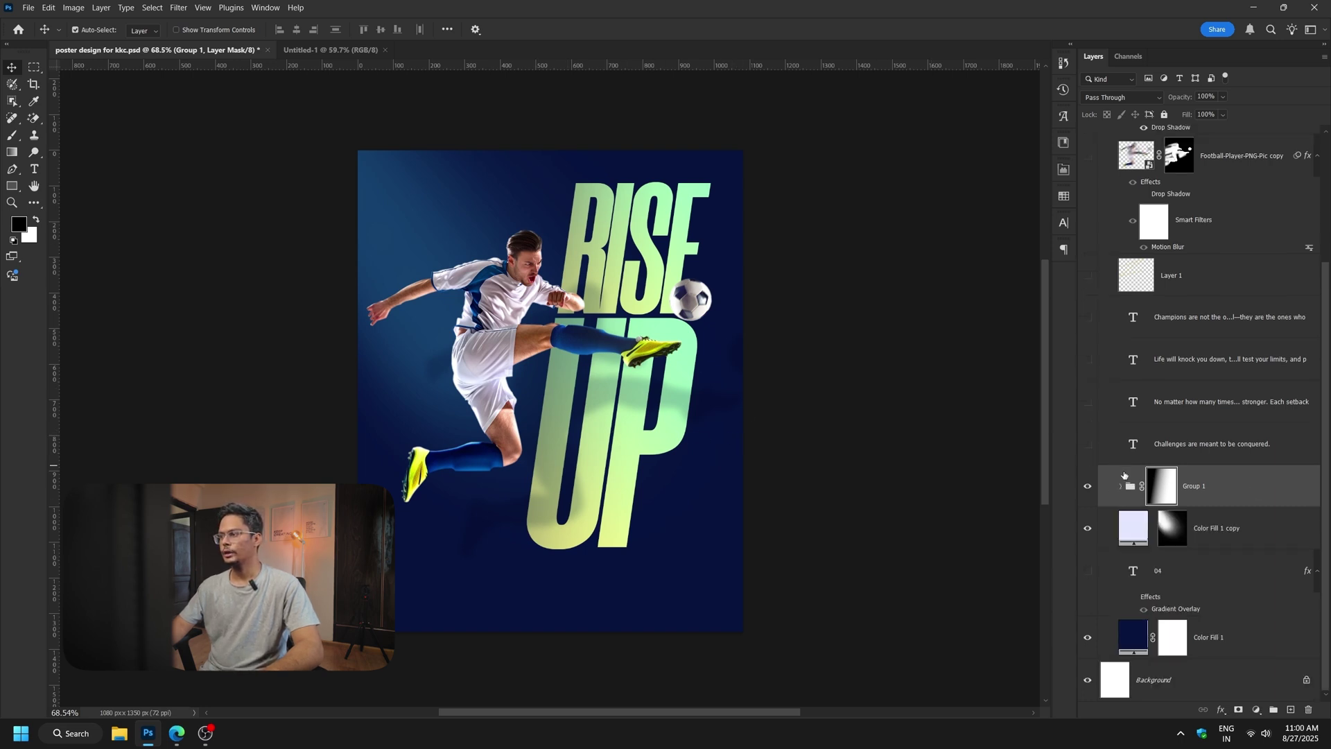
Show the "Life will knock you down" and "Champions are not the ones" text layers and delete the "No matter how many times" layer.
left_click(1092, 372)
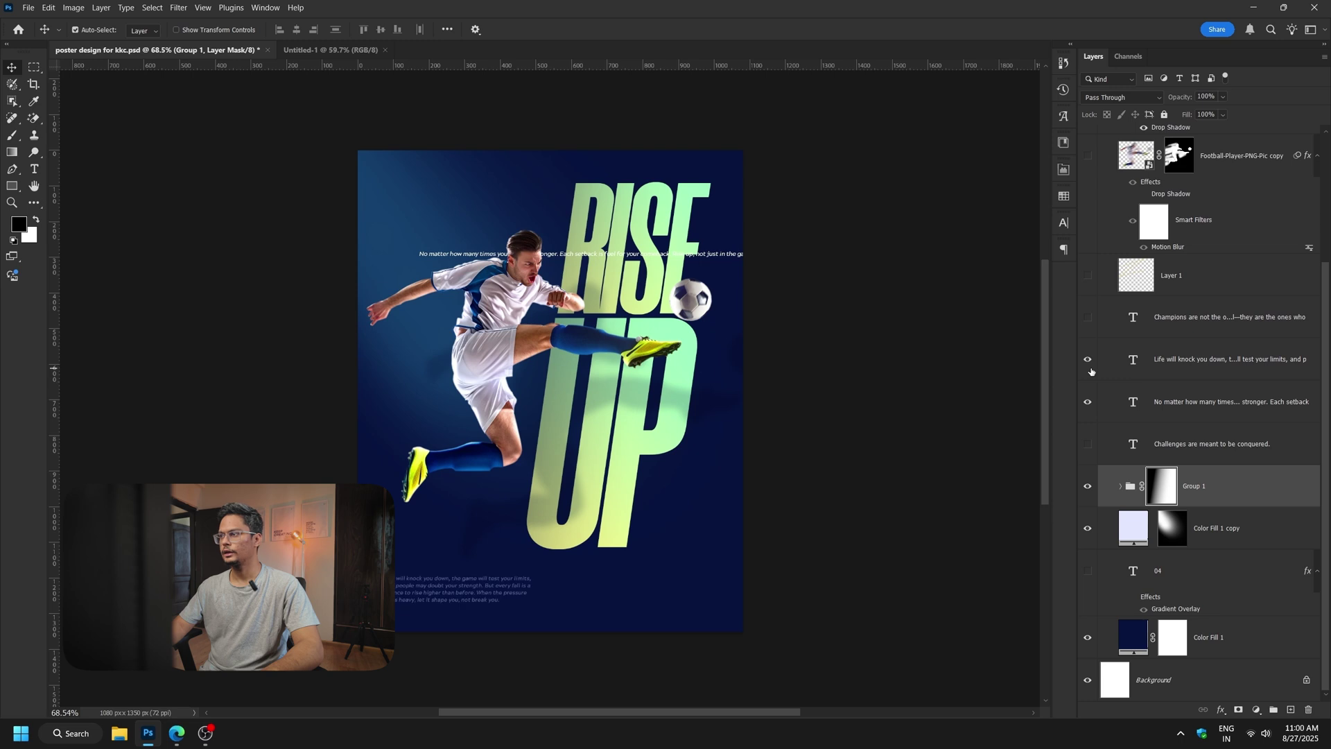
left_click(1087, 358)
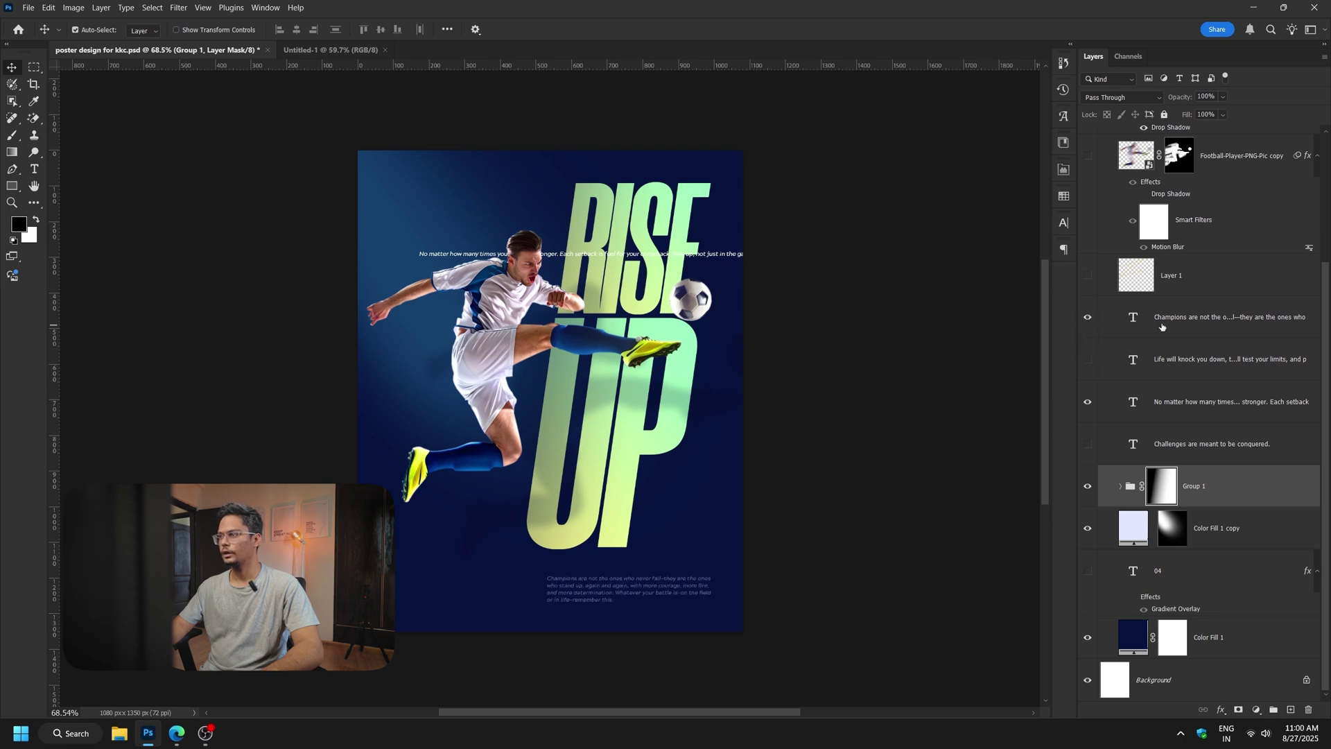
left_click(1102, 330)
left_click(1087, 319)
left_click(1087, 359)
left_click(1158, 375)
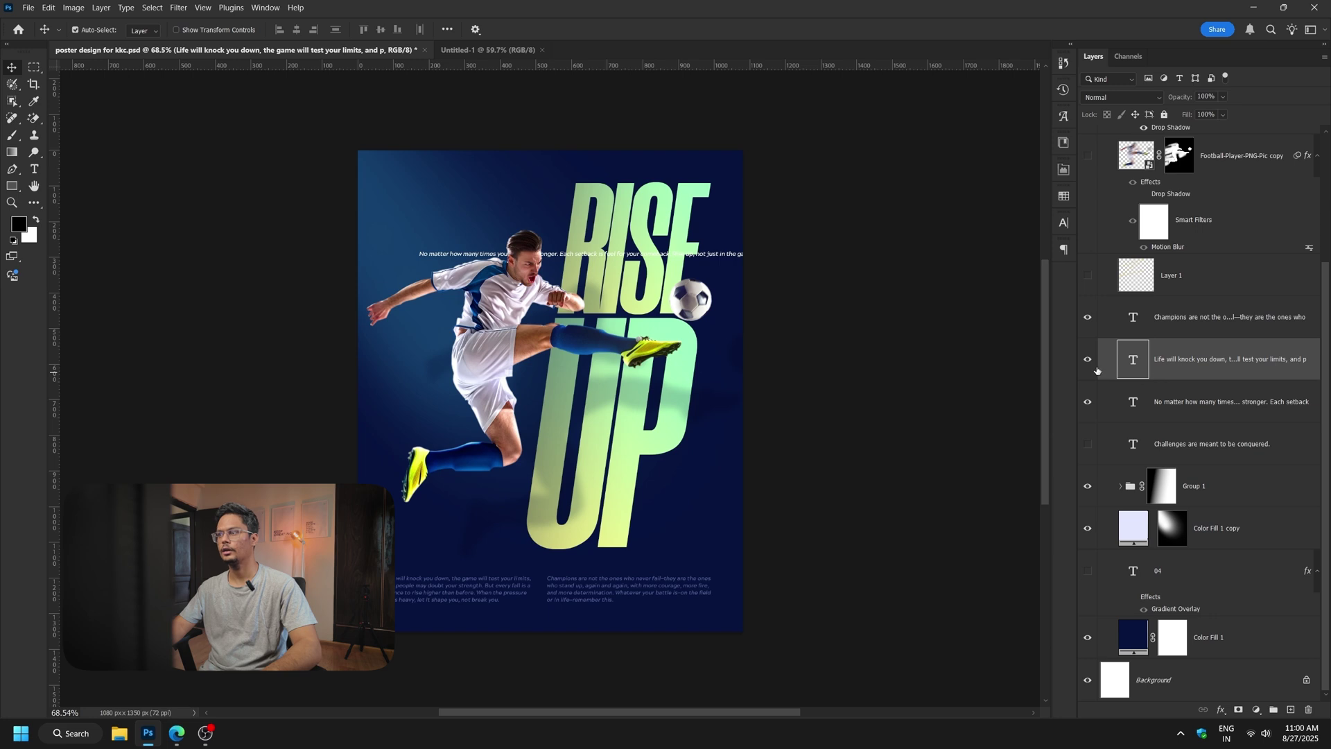
left_click(1098, 401)
key("Delete")
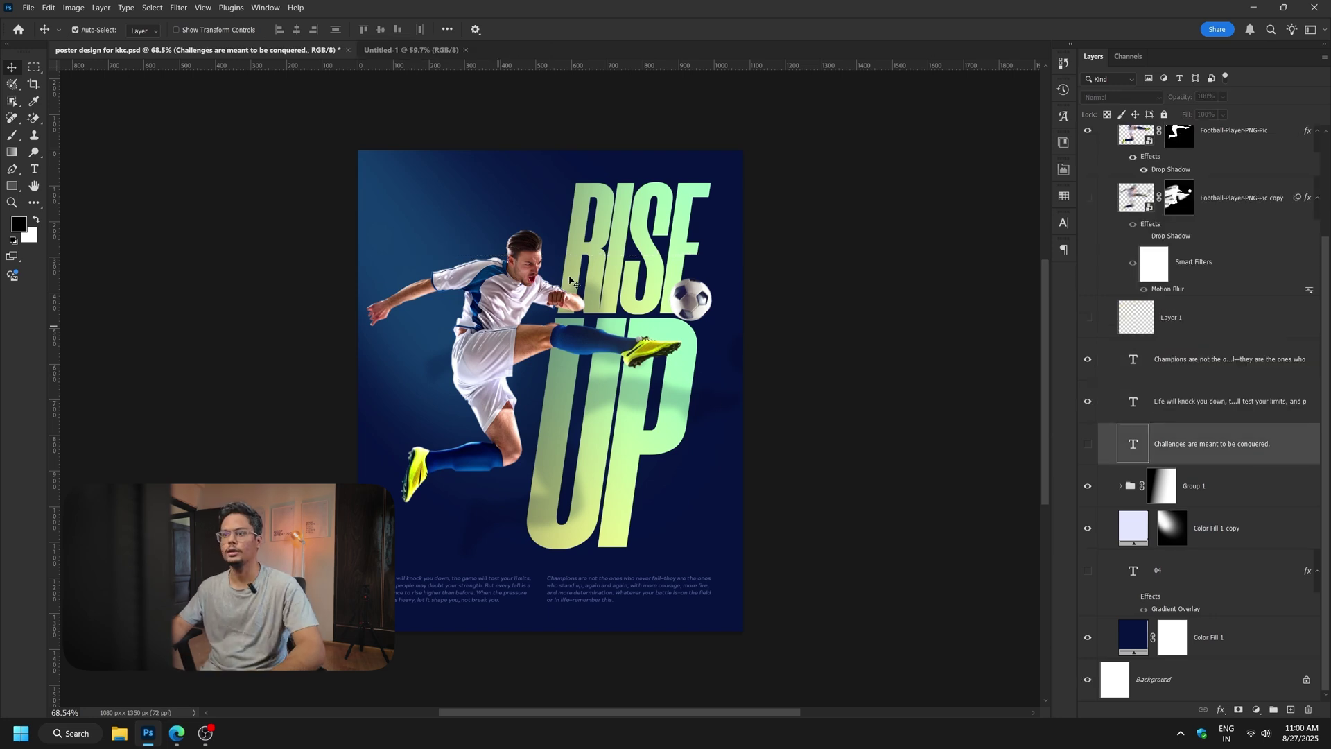
Examine the two bottom paragraphs and the text colour of "Life will knock you down" without changing it.
key("z")
left_click_drag(585, 600, 561, 494)
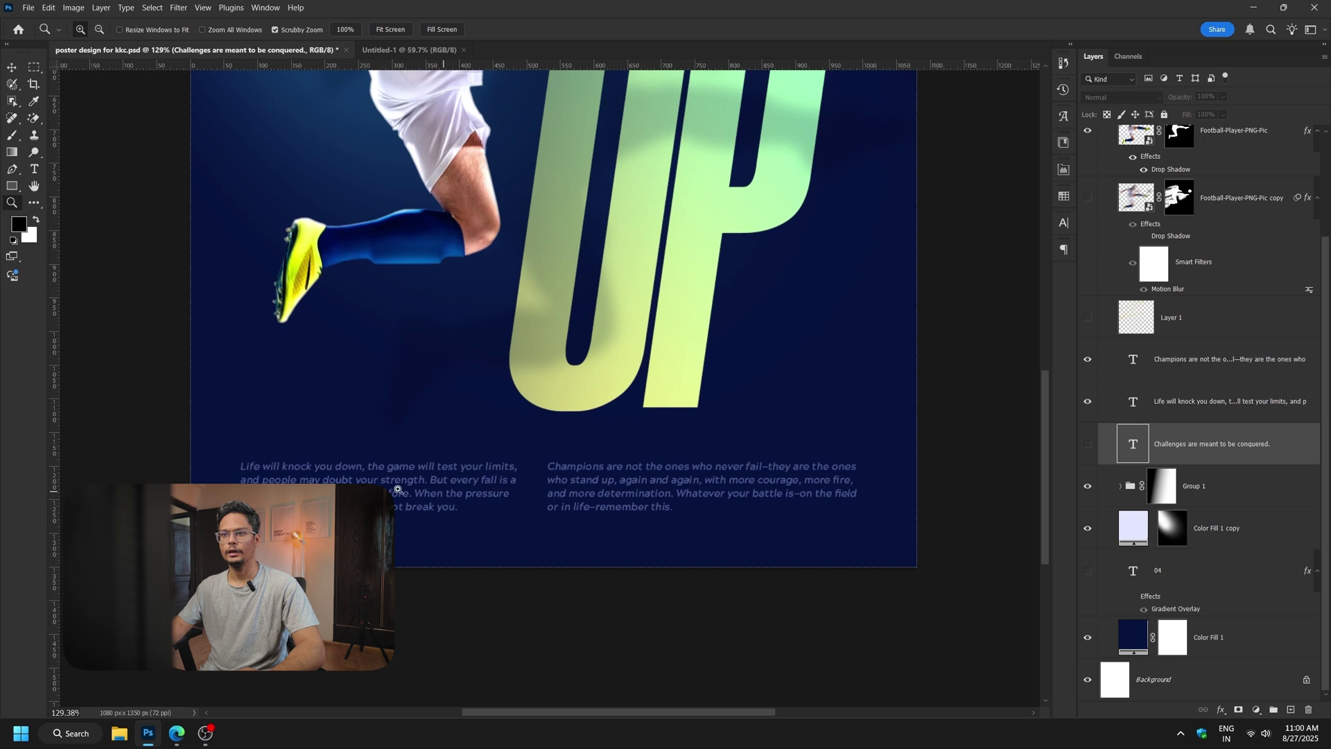
left_click_drag(312, 480, 339, 479)
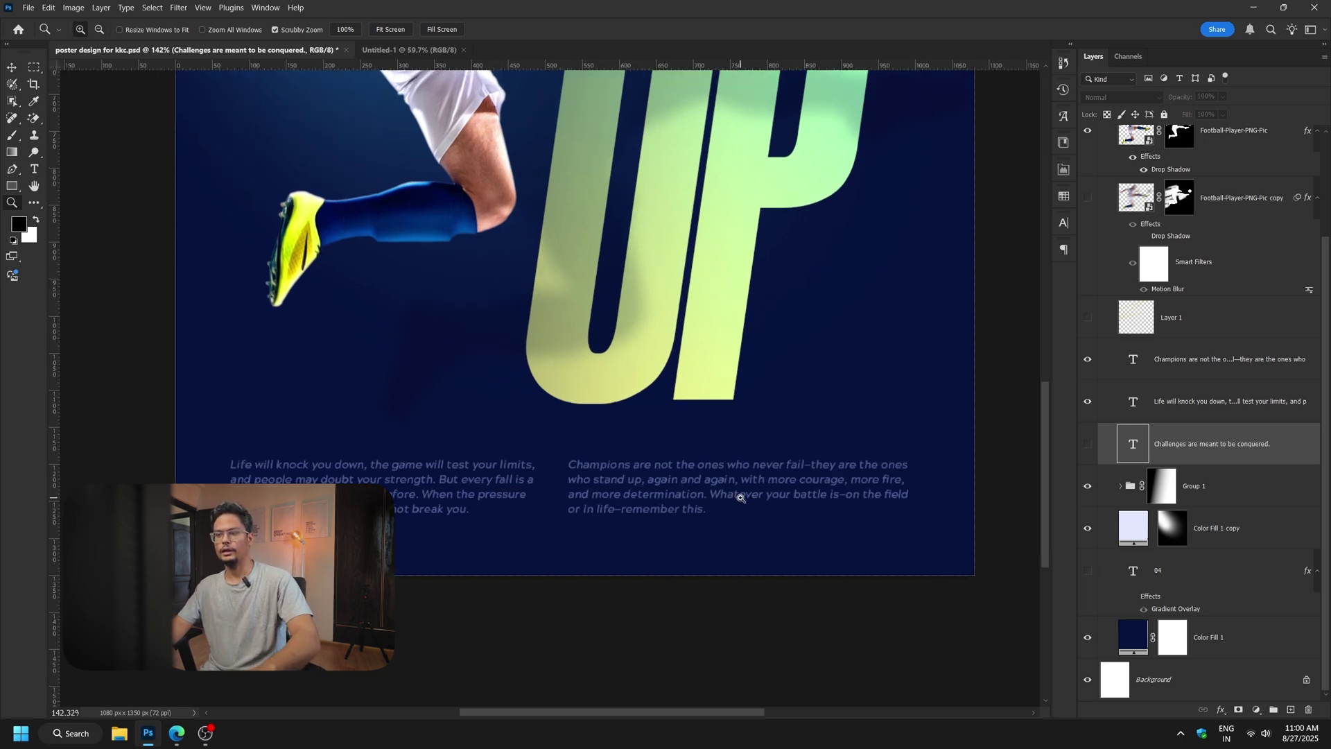
key("t")
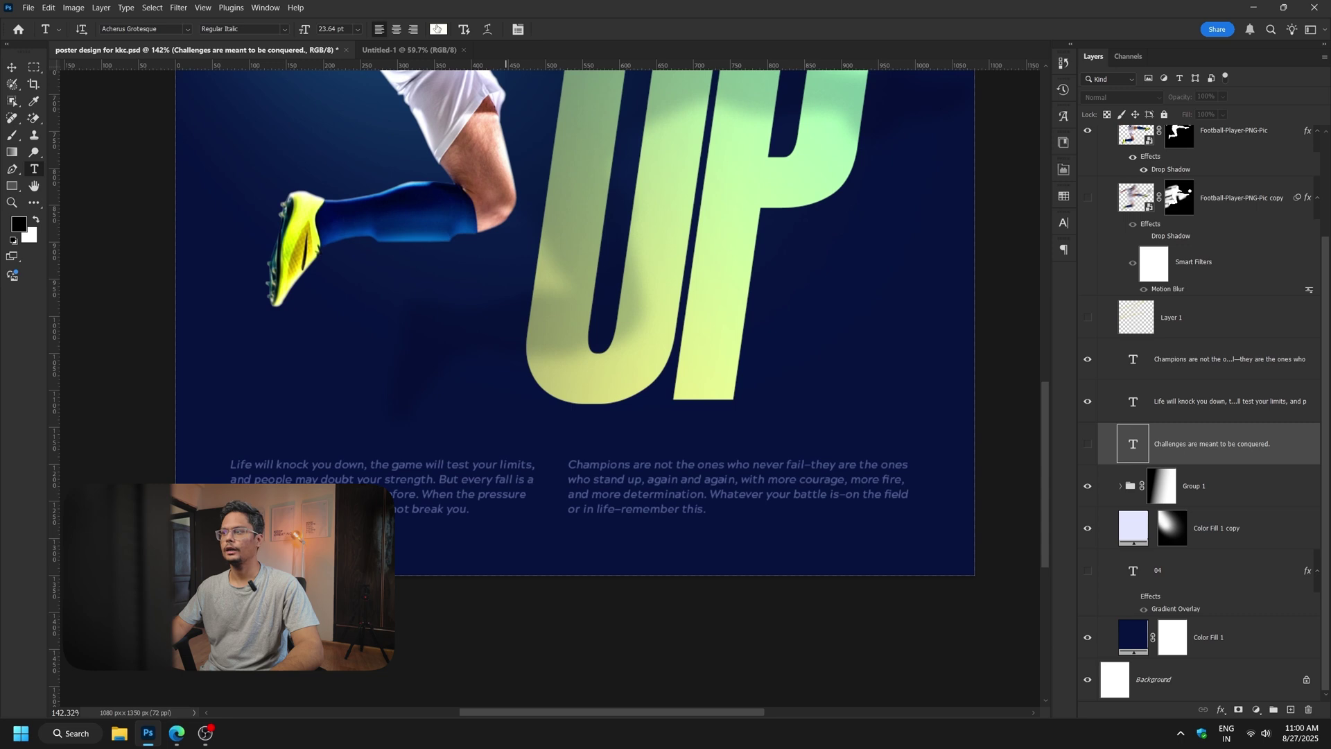
left_click(1201, 406)
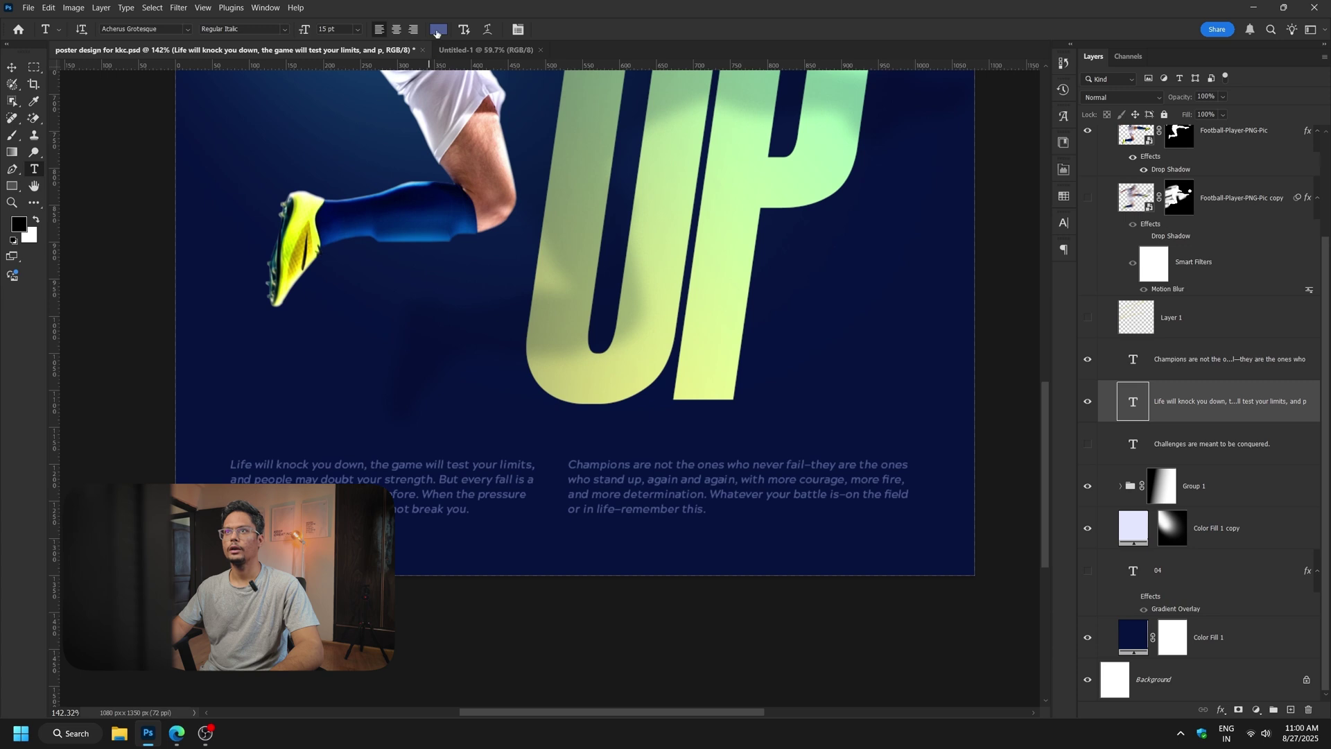
left_click(437, 30)
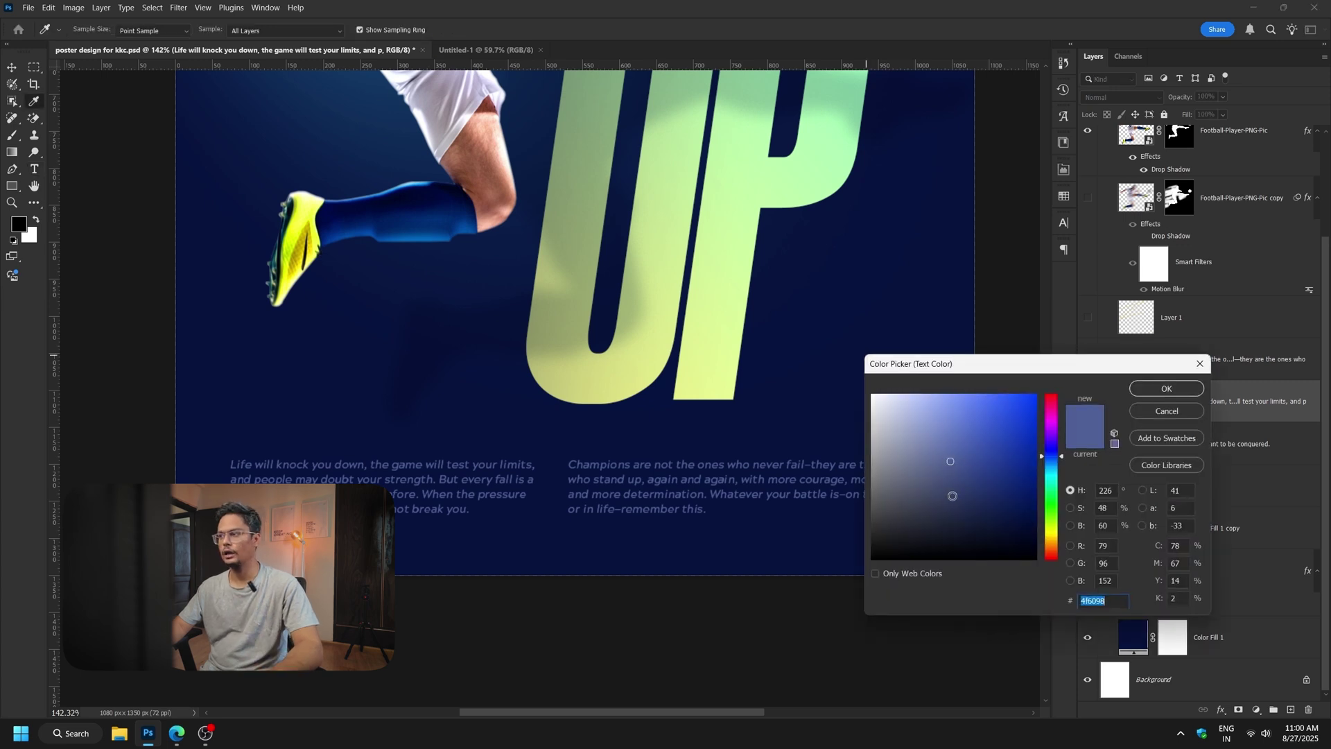
left_click(1167, 411)
Try white text on both bottom paragraphs and view the whole poster.
left_click(442, 33)
left_click_drag(908, 429, 829, 344)
left_click(1194, 392)
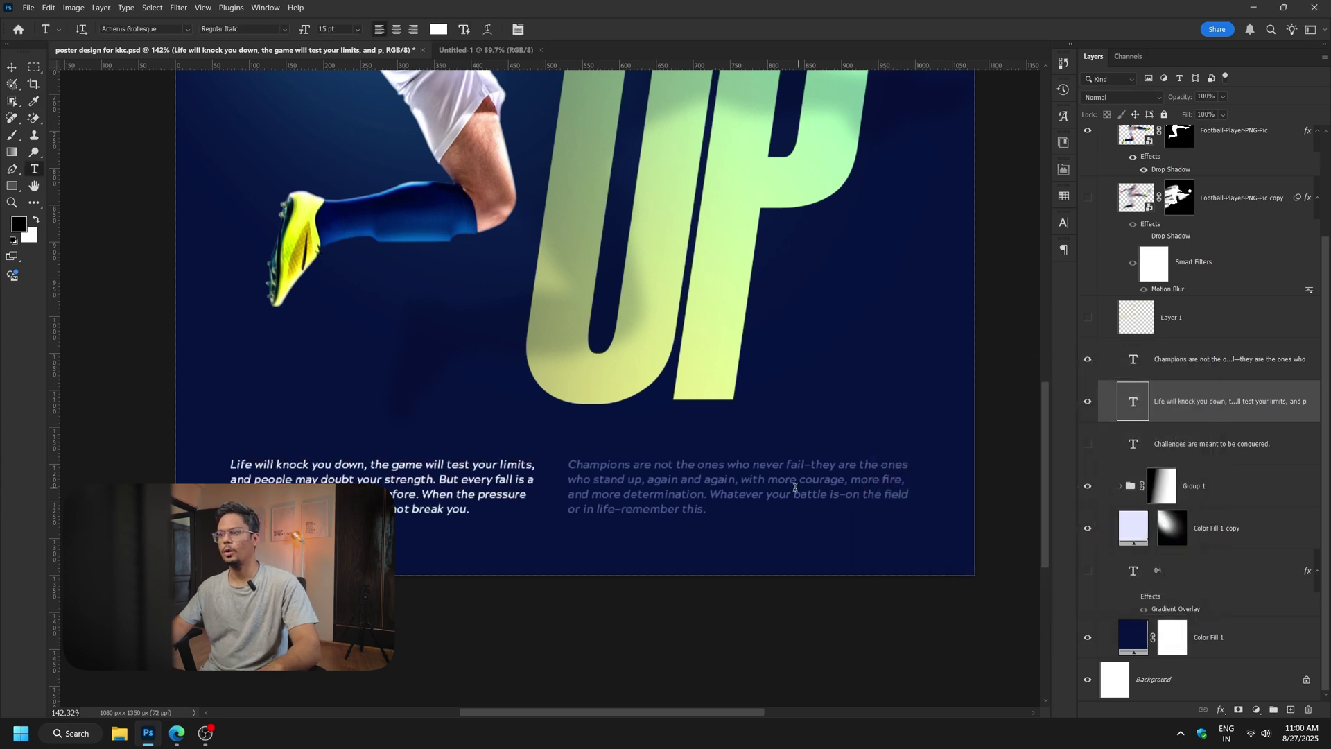
left_click(751, 478, "ctrl")
left_click(443, 30)
left_click_drag(901, 416, 569, 298)
key("Return")
key("z")
left_click_drag(670, 406, 573, 626)
left_click_drag(635, 414, 675, 251)
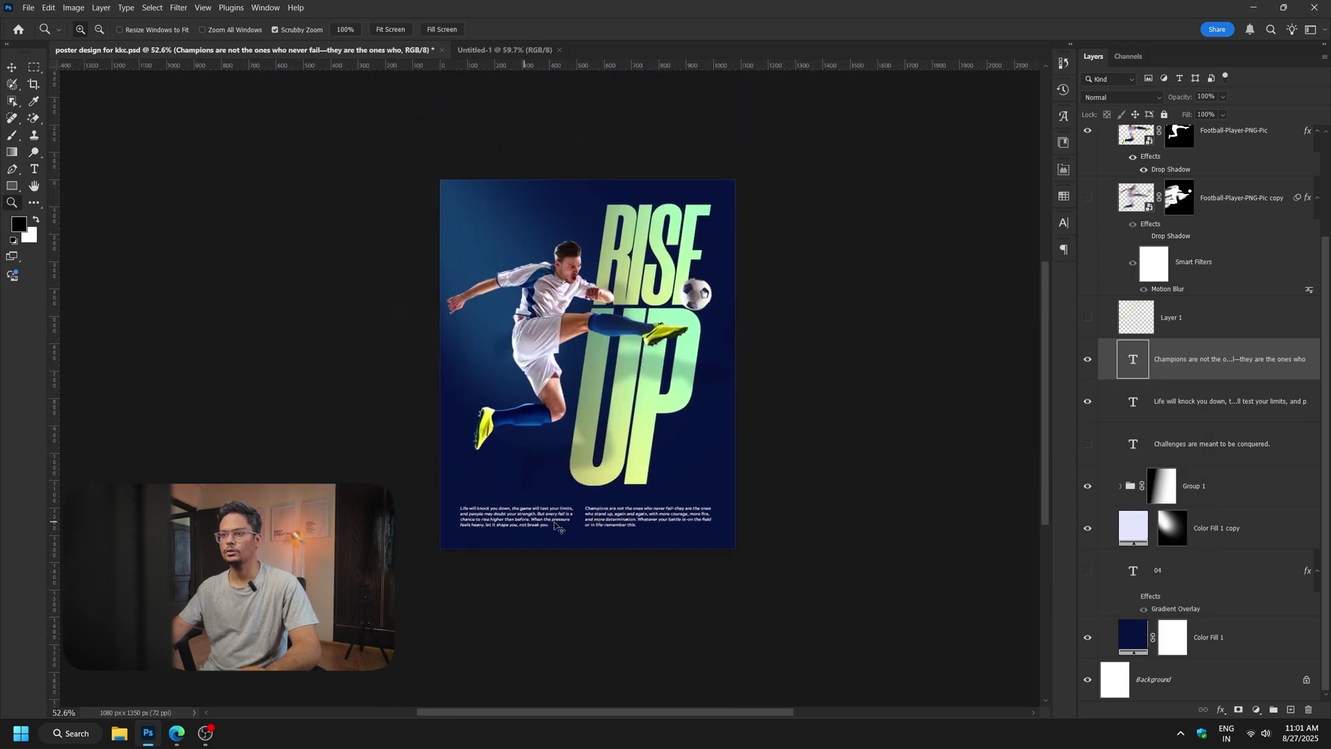
Undo the white text colour on both paragraphs and view the full poster.
key("ctrl+z")
key("ctrl+z")
scroll(586, 540, "up", 1)
left_click_drag(592, 459, 599, 478)
scroll(572, 491, "up", 1)
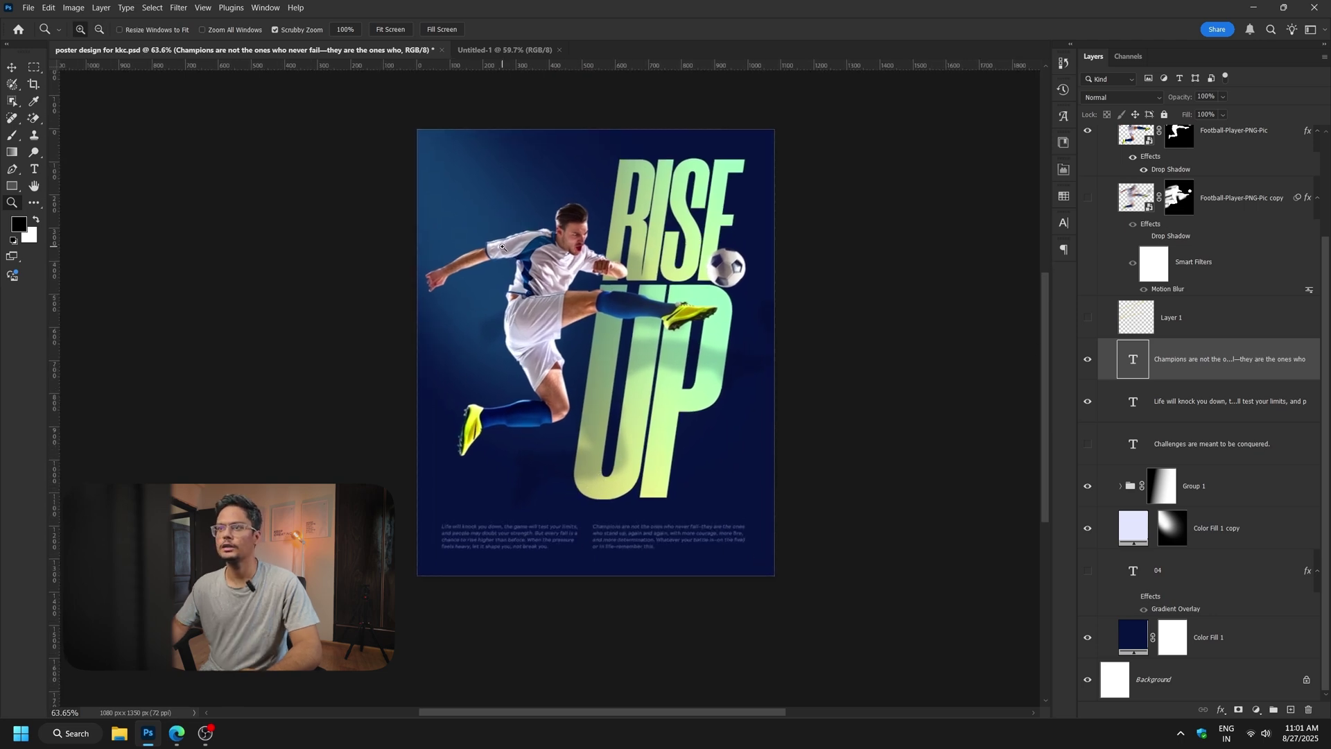
scroll(502, 247, "up", 1)
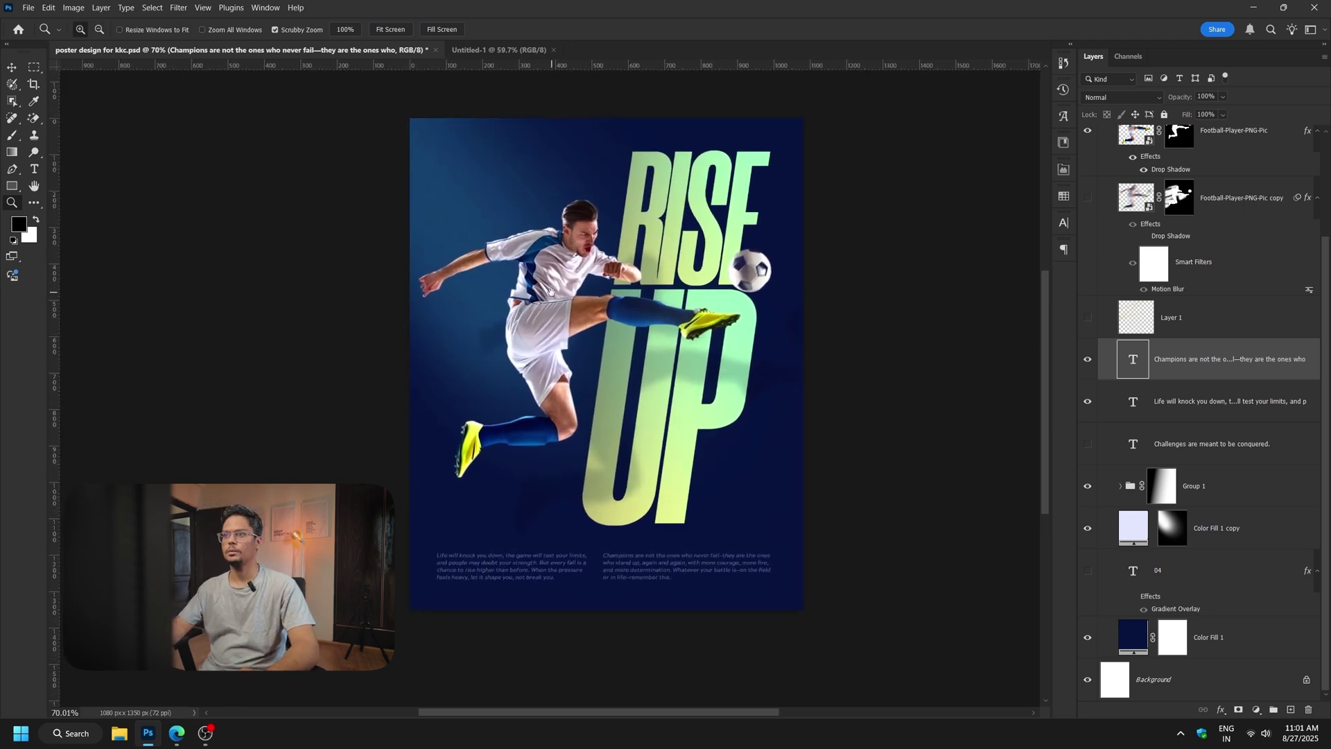
Duplicate the visible Football-Player-PNG-Pic layer directly beneath the original.
key("v")
left_click(1205, 208)
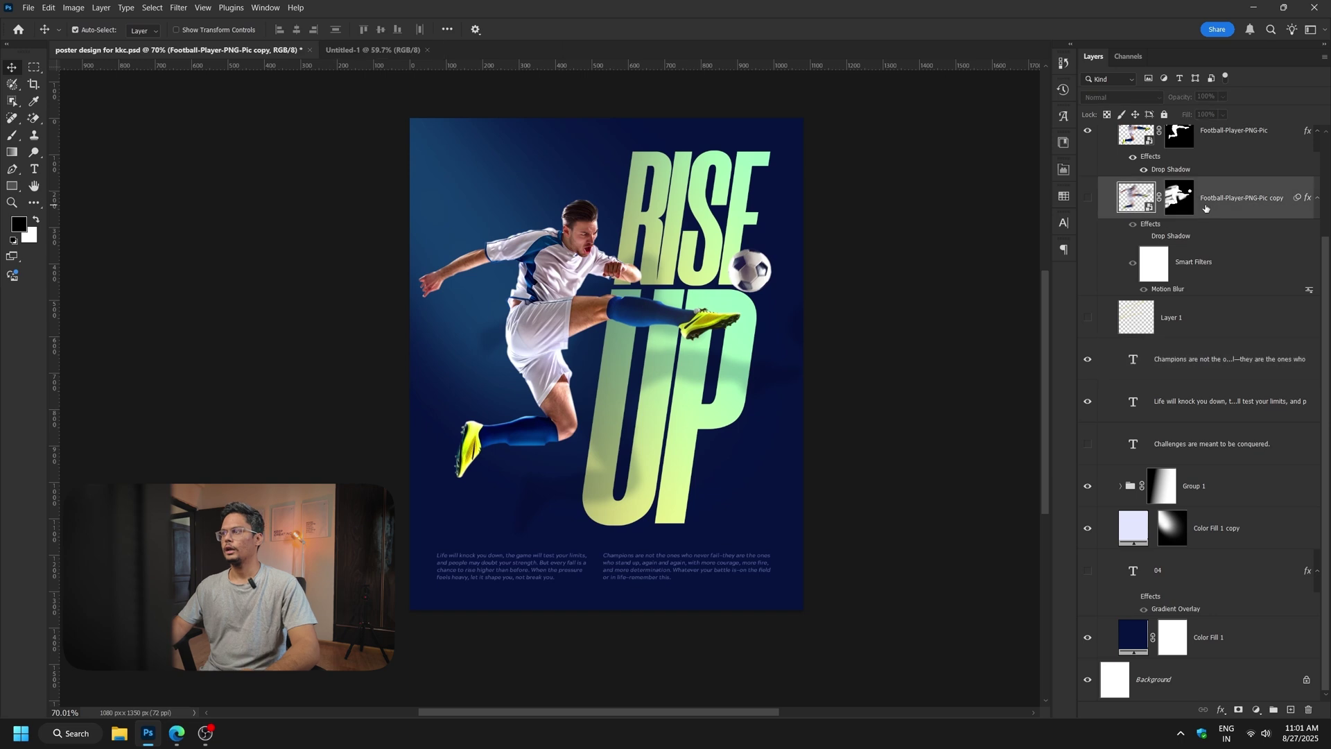
scroll(1203, 222, "up", 4)
left_click(1129, 270)
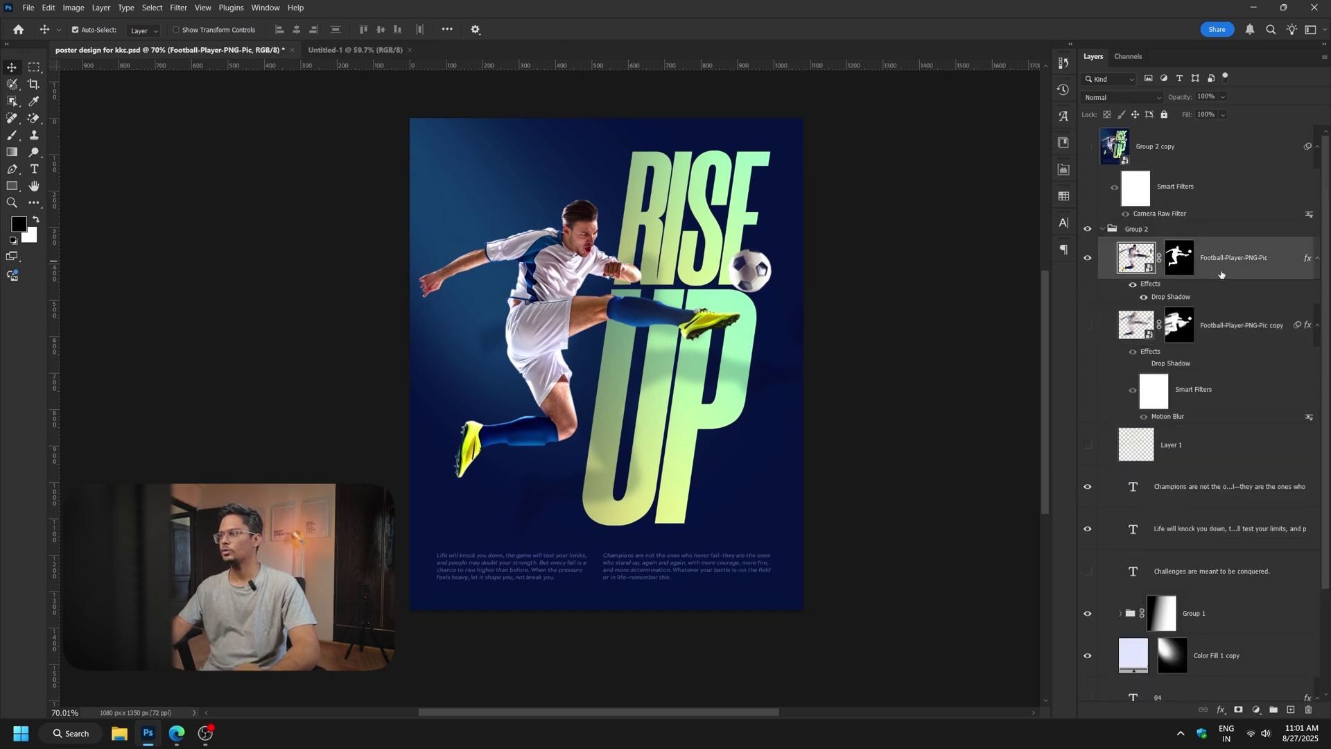
left_click_drag(1221, 274, 1192, 308)
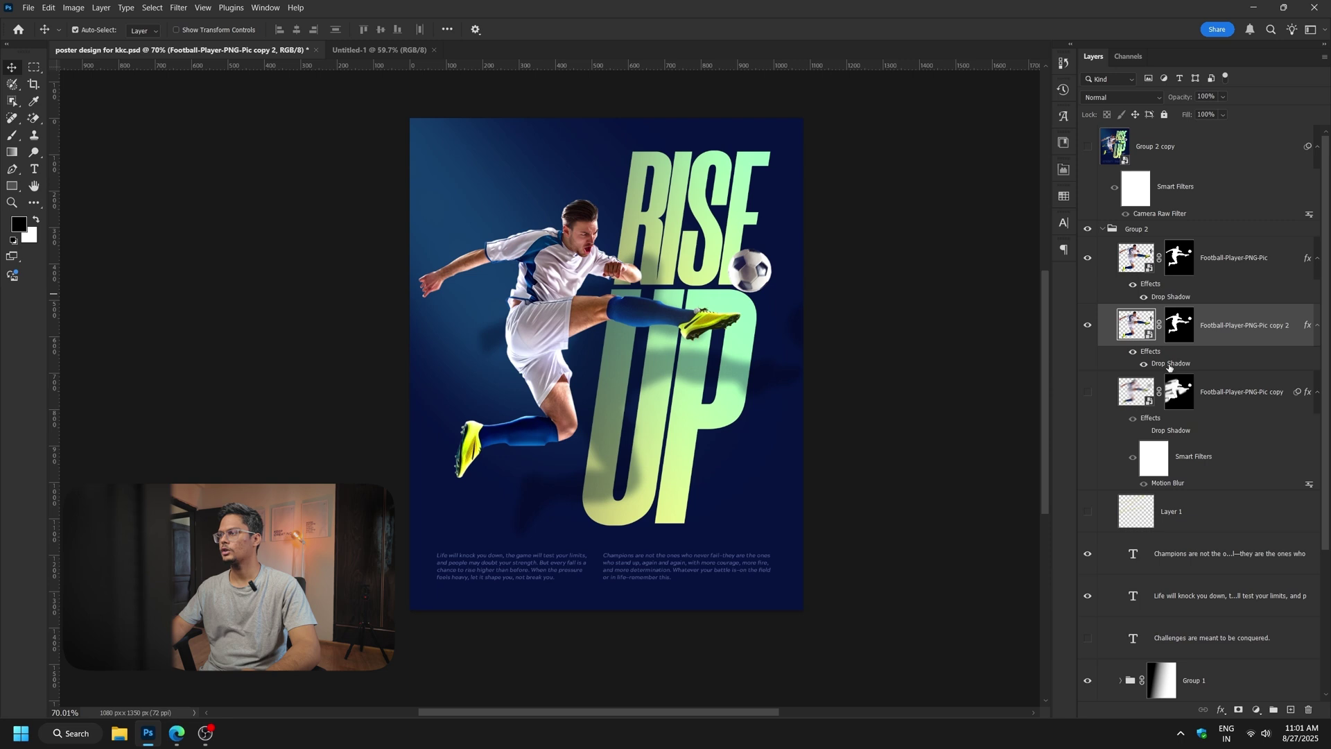
Clear the layer style and delete the layer mask of Football-Player-PNG-Pic copy 2.
right_click(1169, 368)
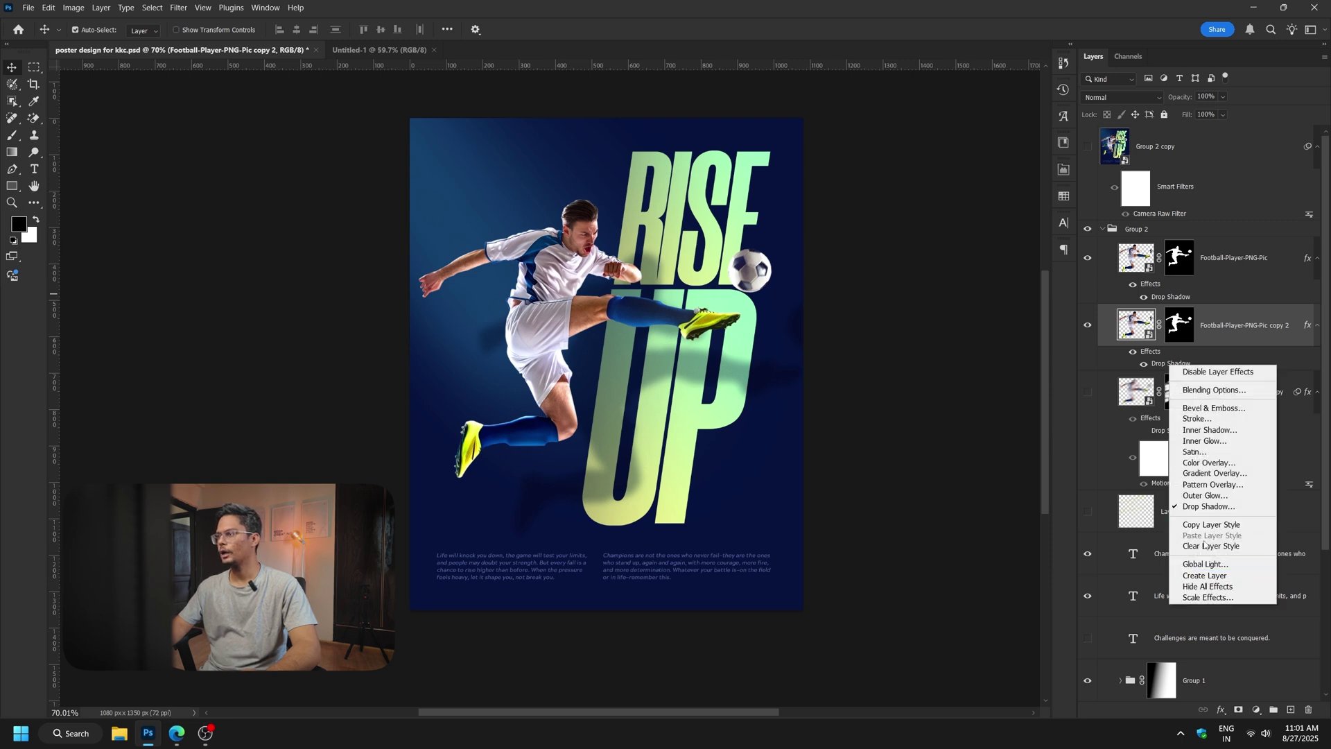
left_click(1205, 545)
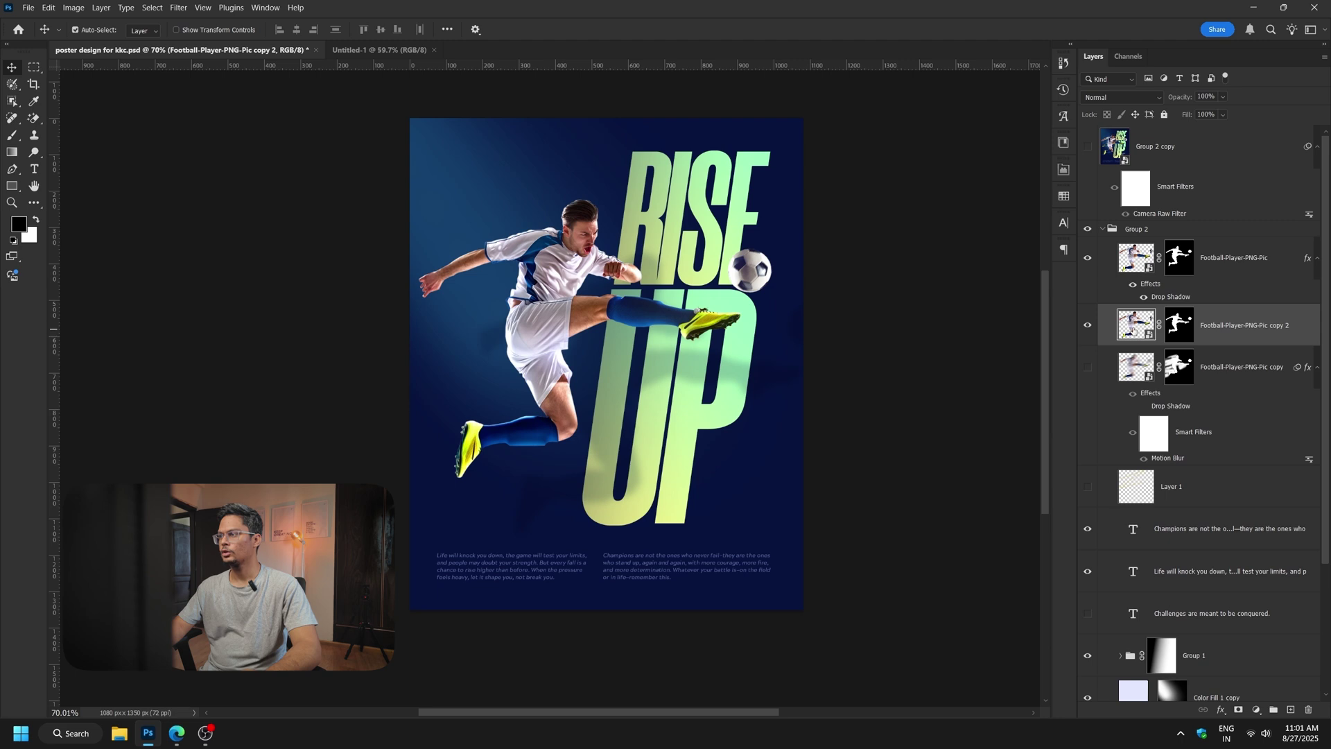
right_click(1179, 326)
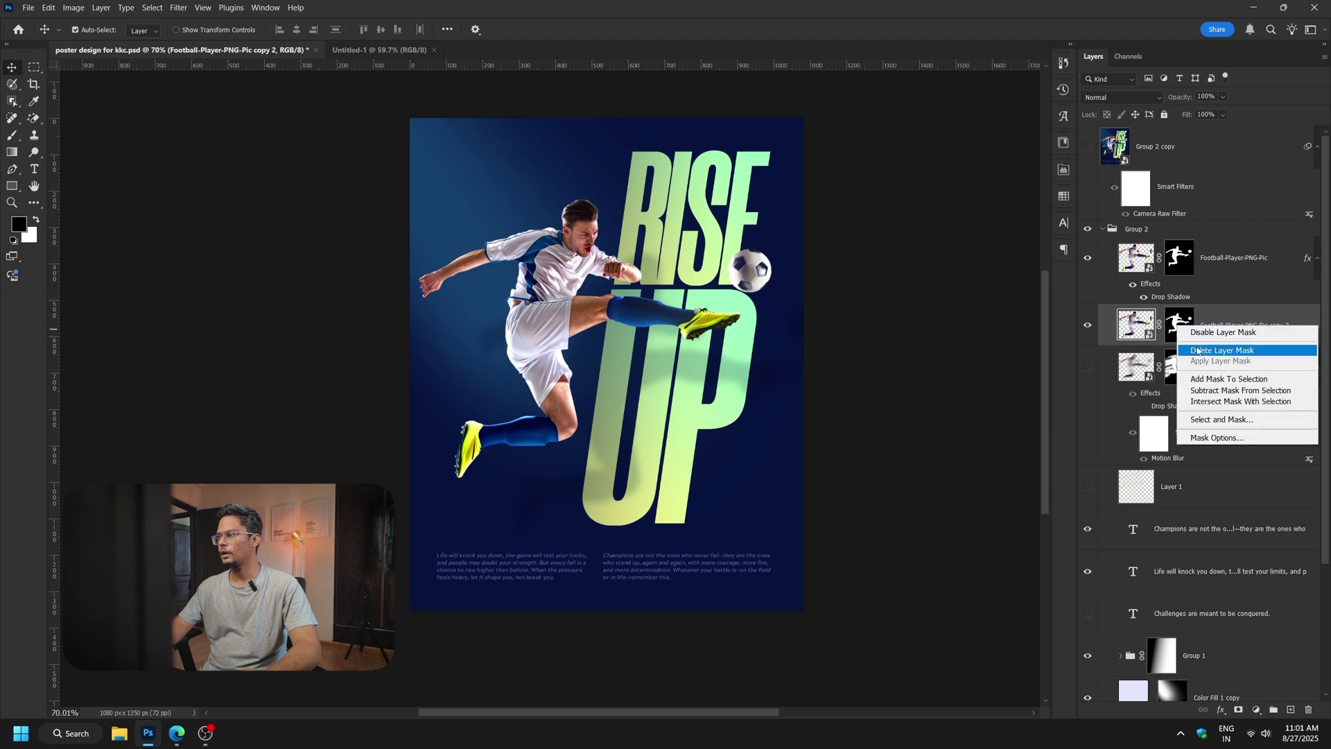
left_click(1197, 354)
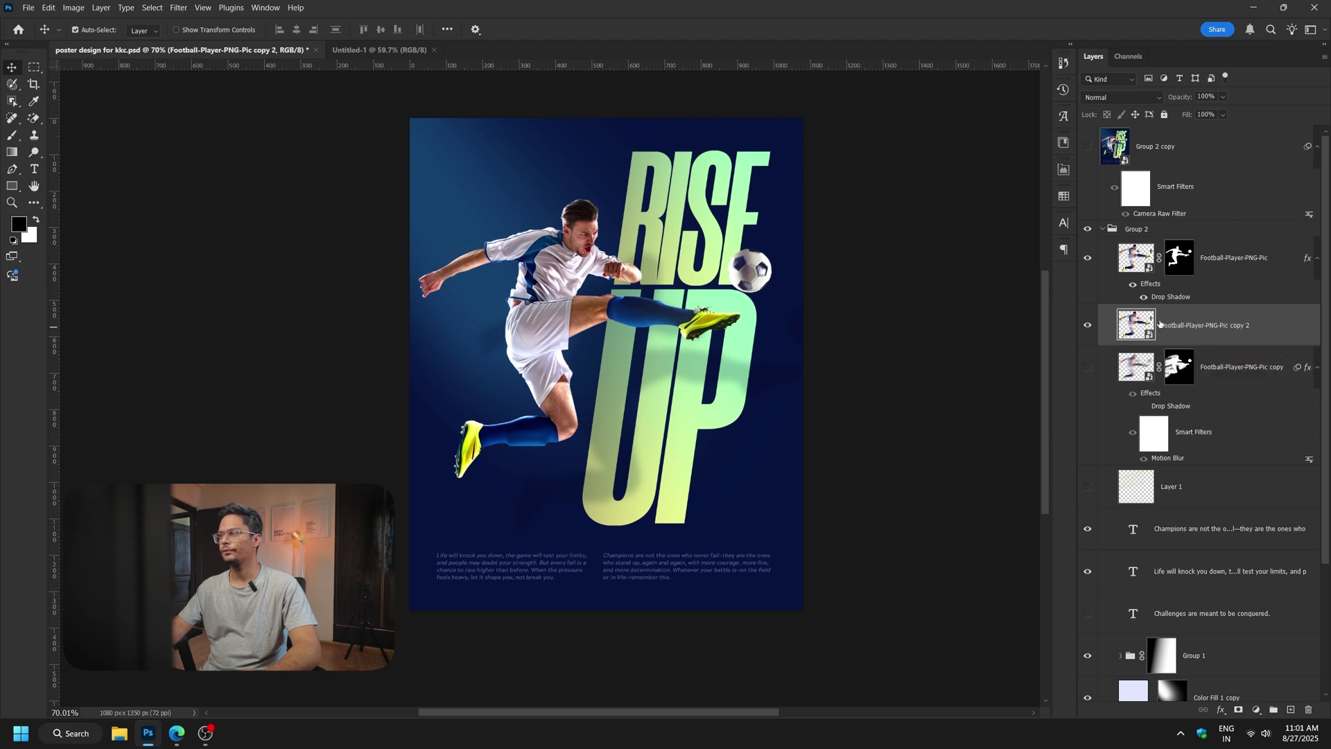
Try a Motion Blur at a 29° angle with a greater distance on Football-Player-PNG-Pic copy 2.
left_click(175, 10)
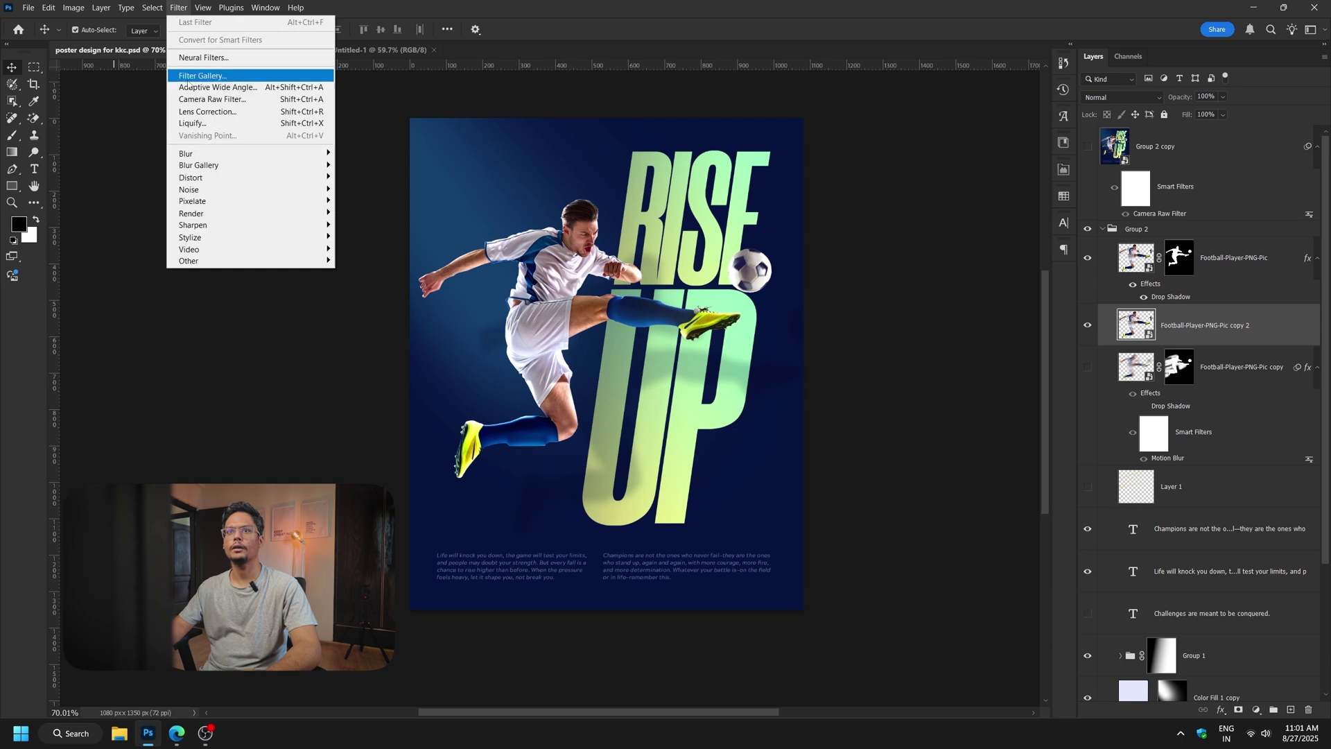
mouse_move(260, 156)
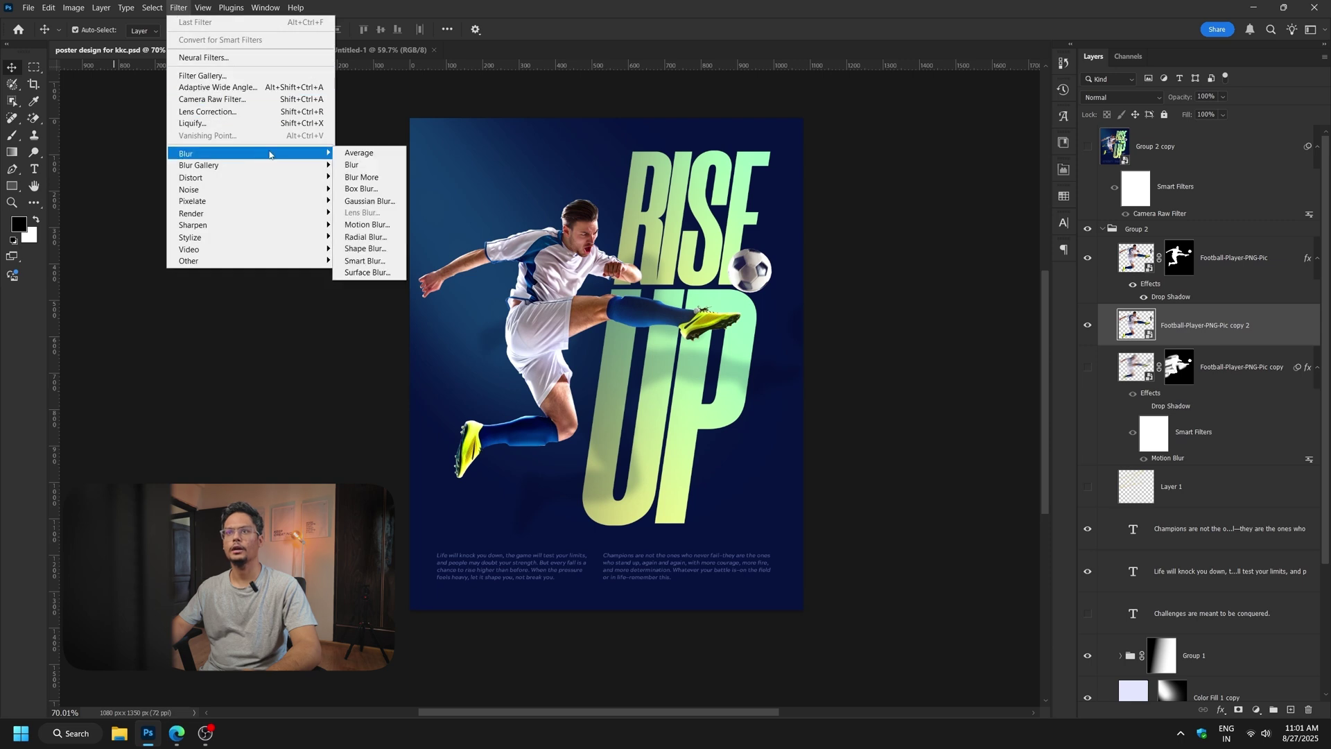
left_click(393, 226)
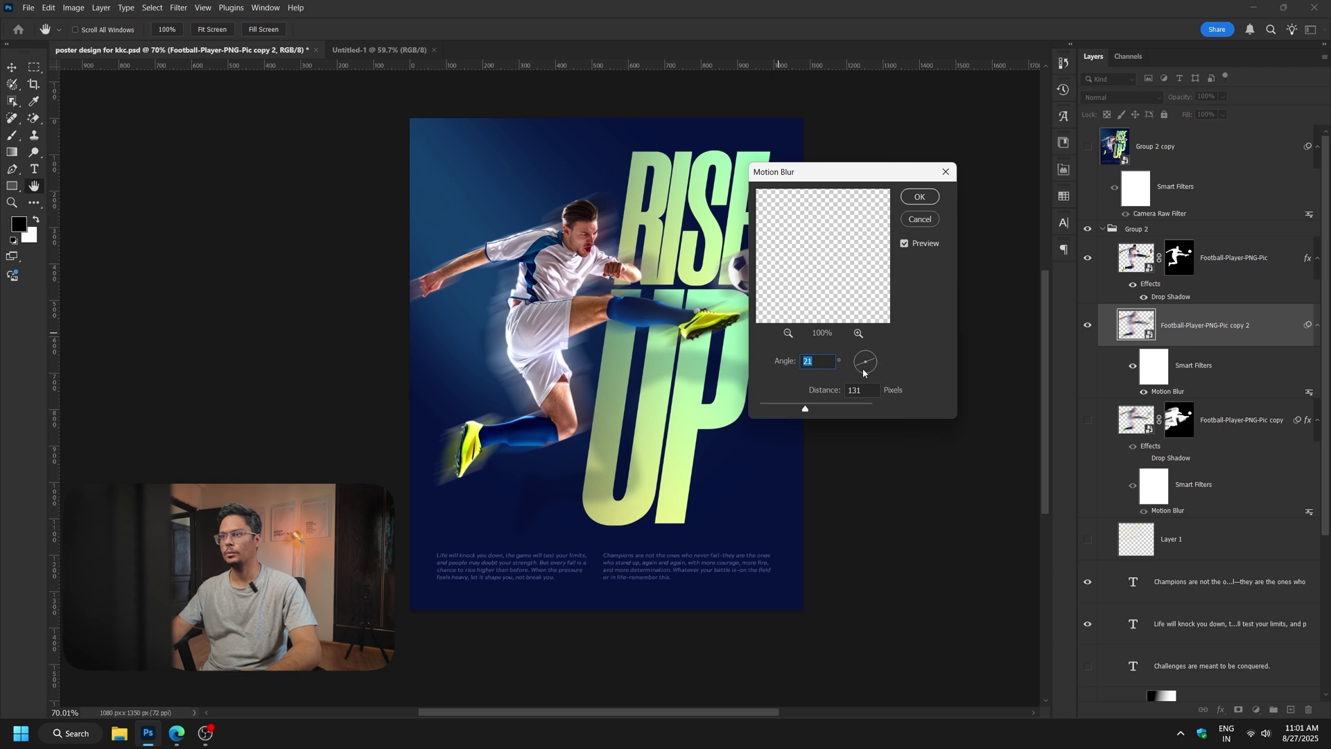
left_click_drag(863, 372, 856, 371)
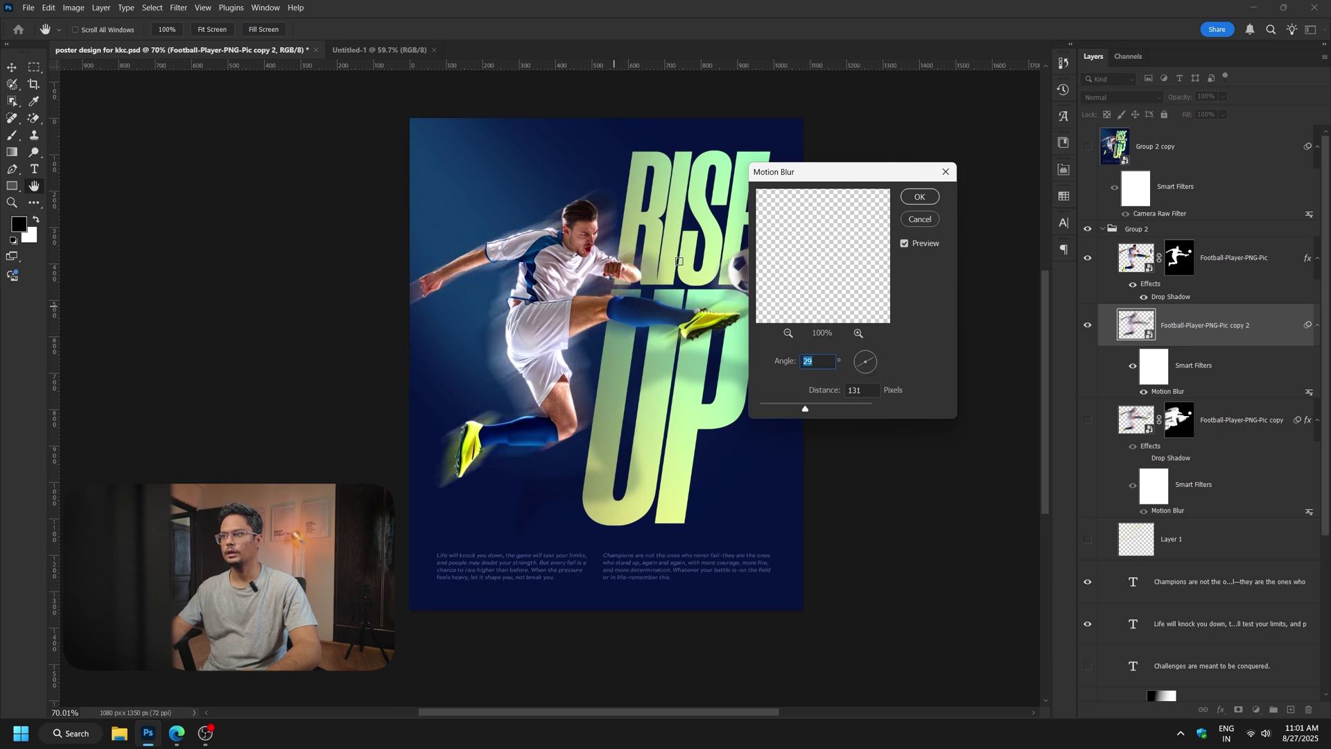
left_click_drag(805, 408, 837, 411)
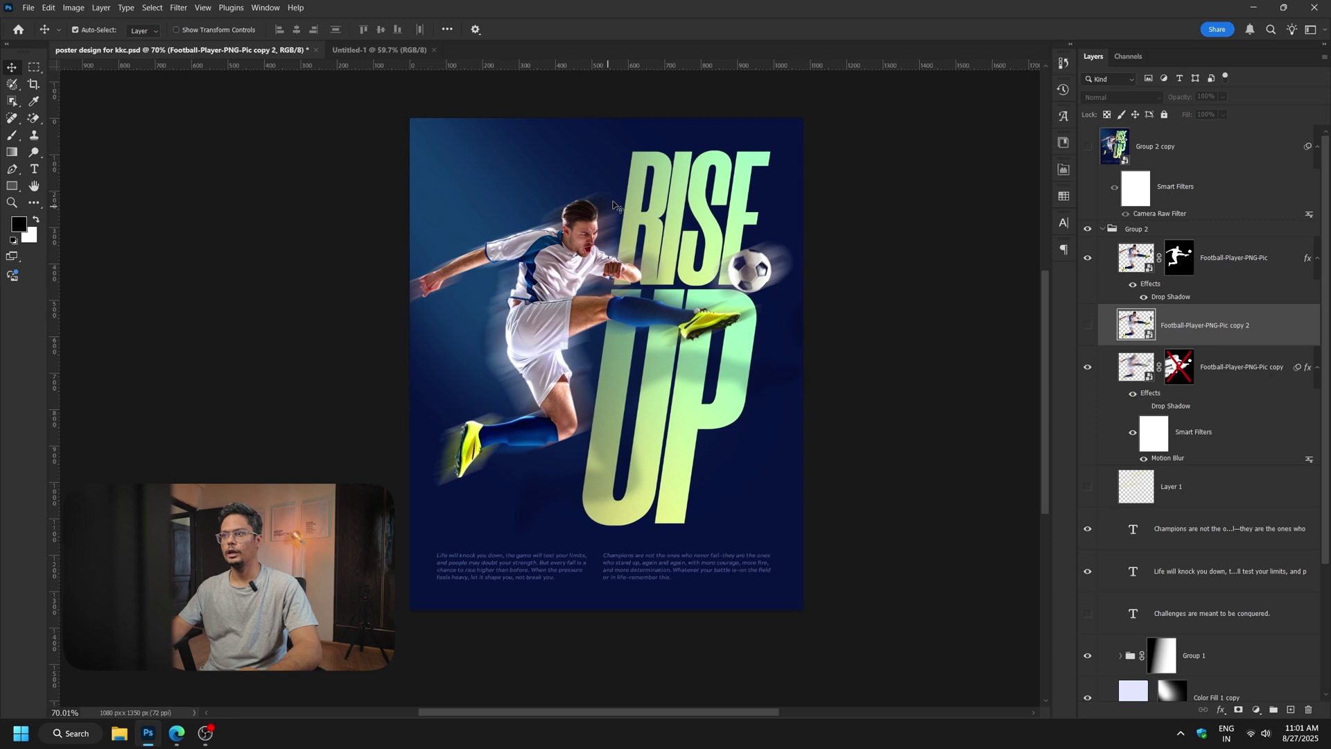
With only the new player copy showing behind the original, apply a Motion Blur to it with angle 21° and distance 131 pixels.
left_click(1090, 325)
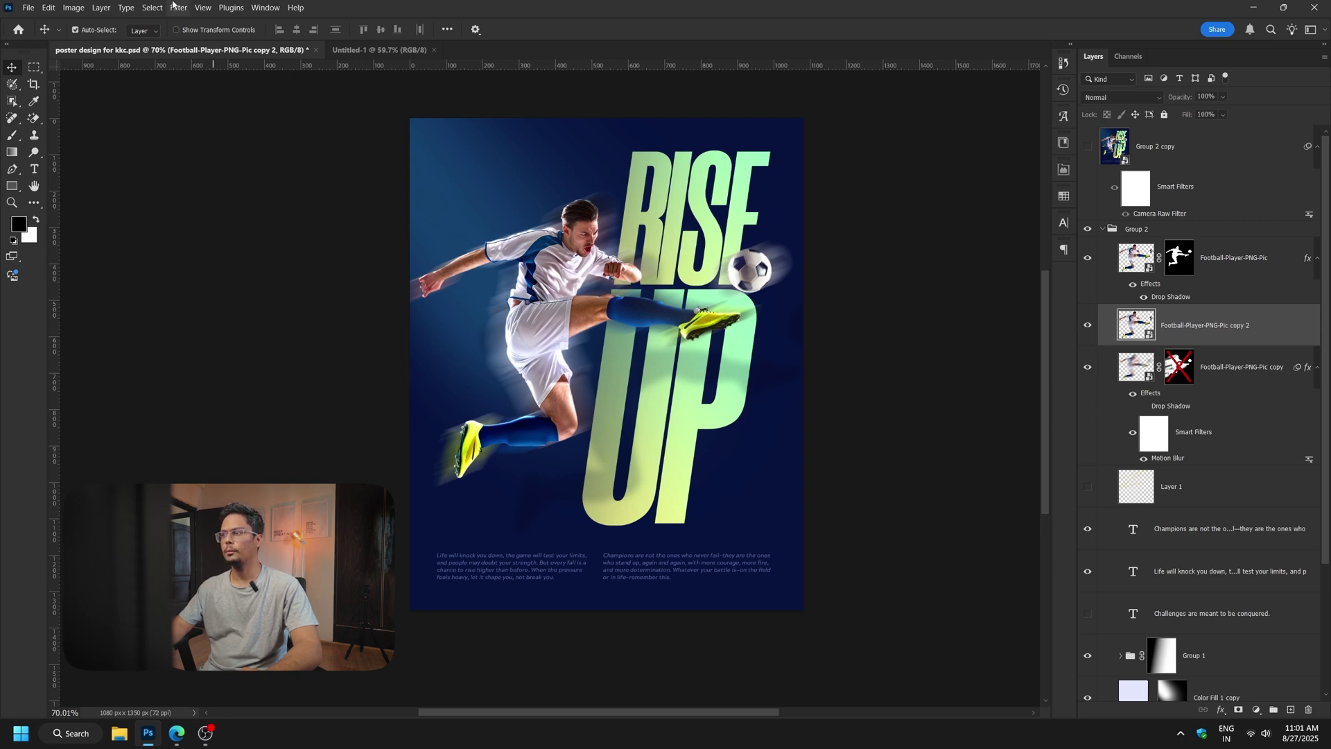
left_click(1090, 368)
left_click(179, 8)
mouse_move(289, 154)
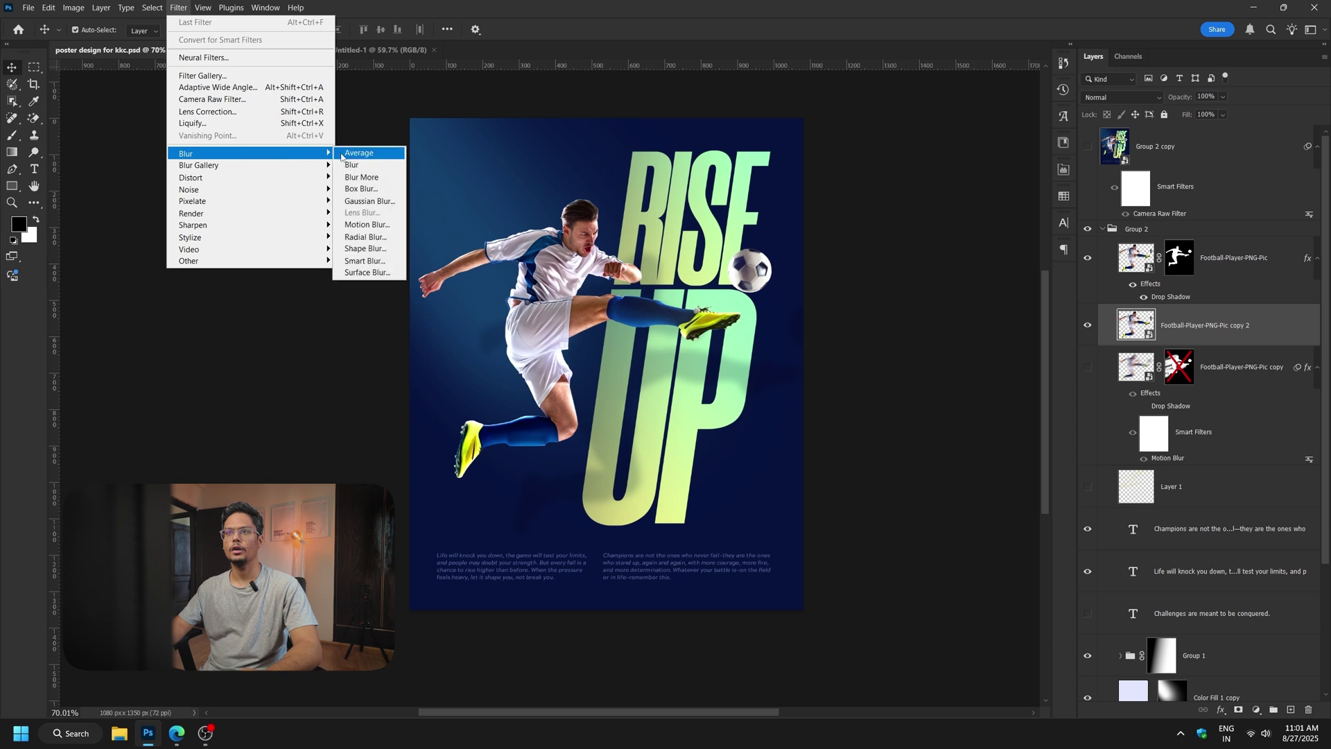
left_click(366, 225)
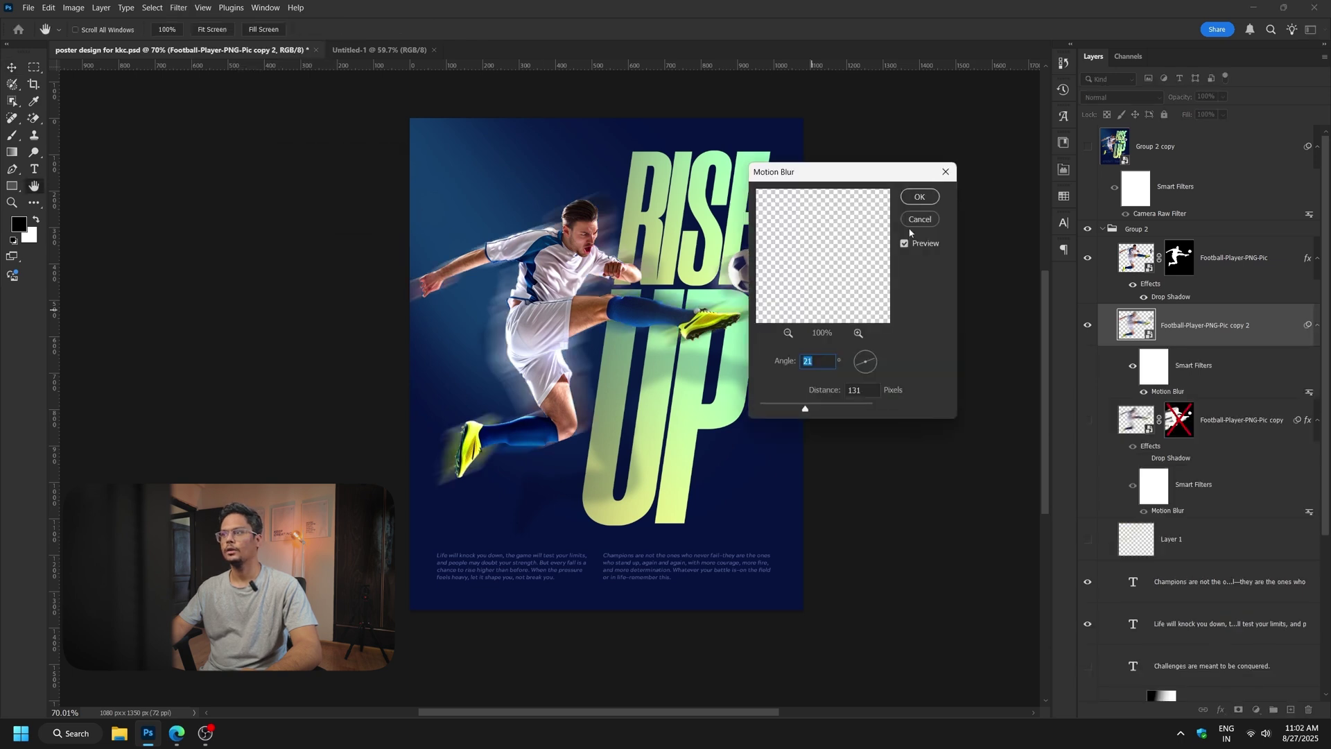
left_click(919, 197)
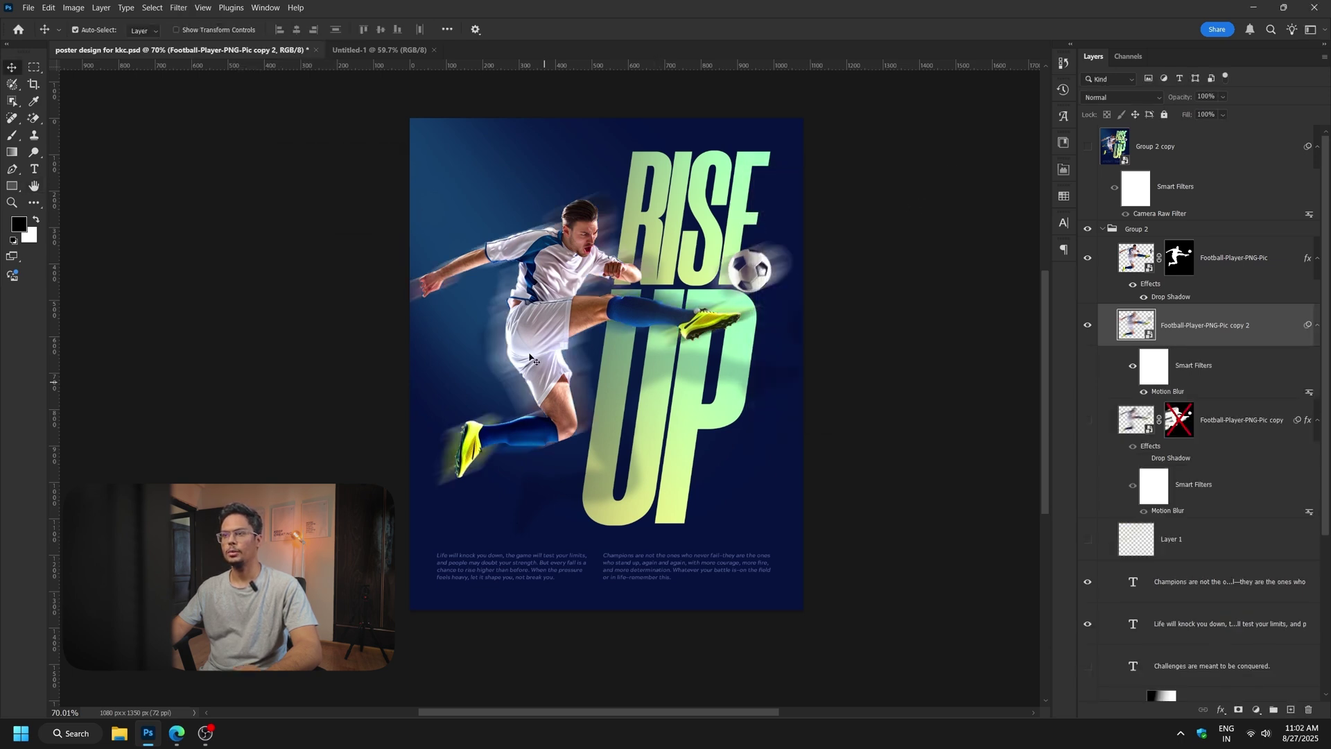
Add a layer mask to Football-Player-PNG-Pic copy 2 and set the brush to 77 px with 100% hardness.
scroll(574, 345, "up", 2)
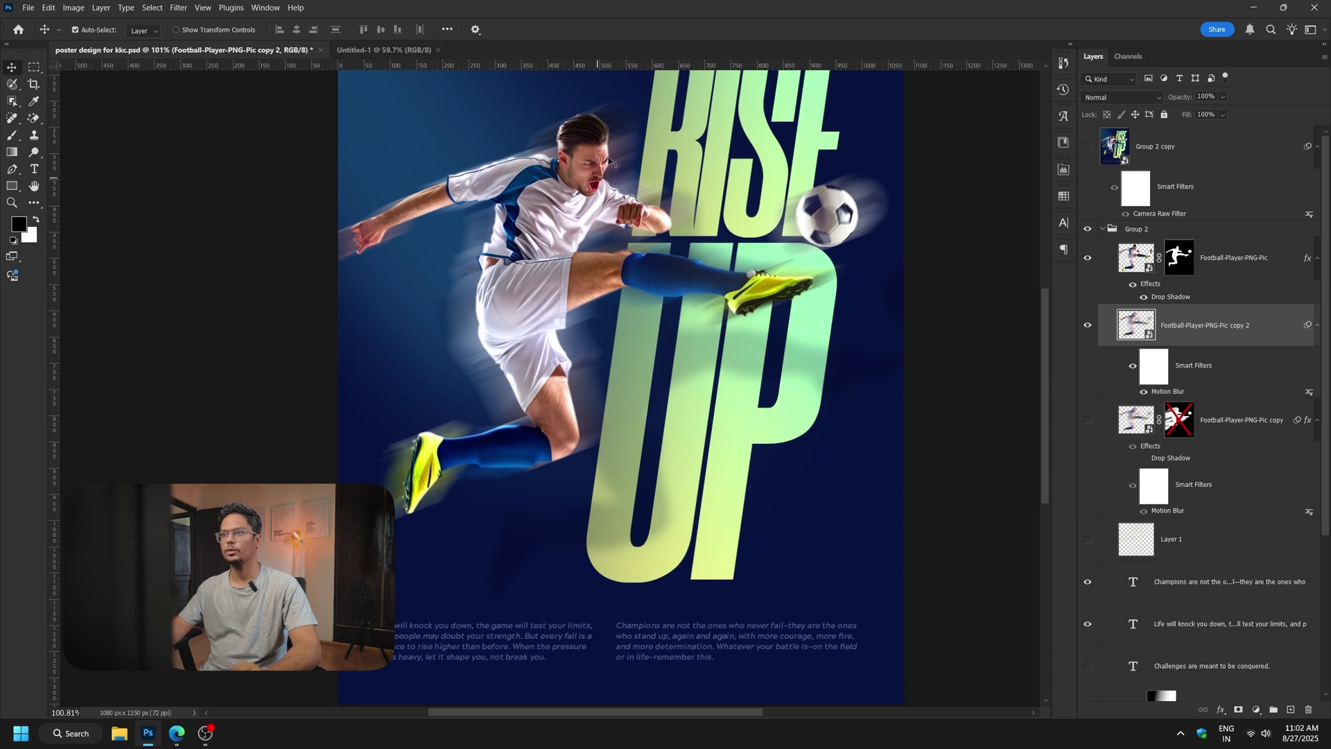
scroll(614, 166, "up", 1)
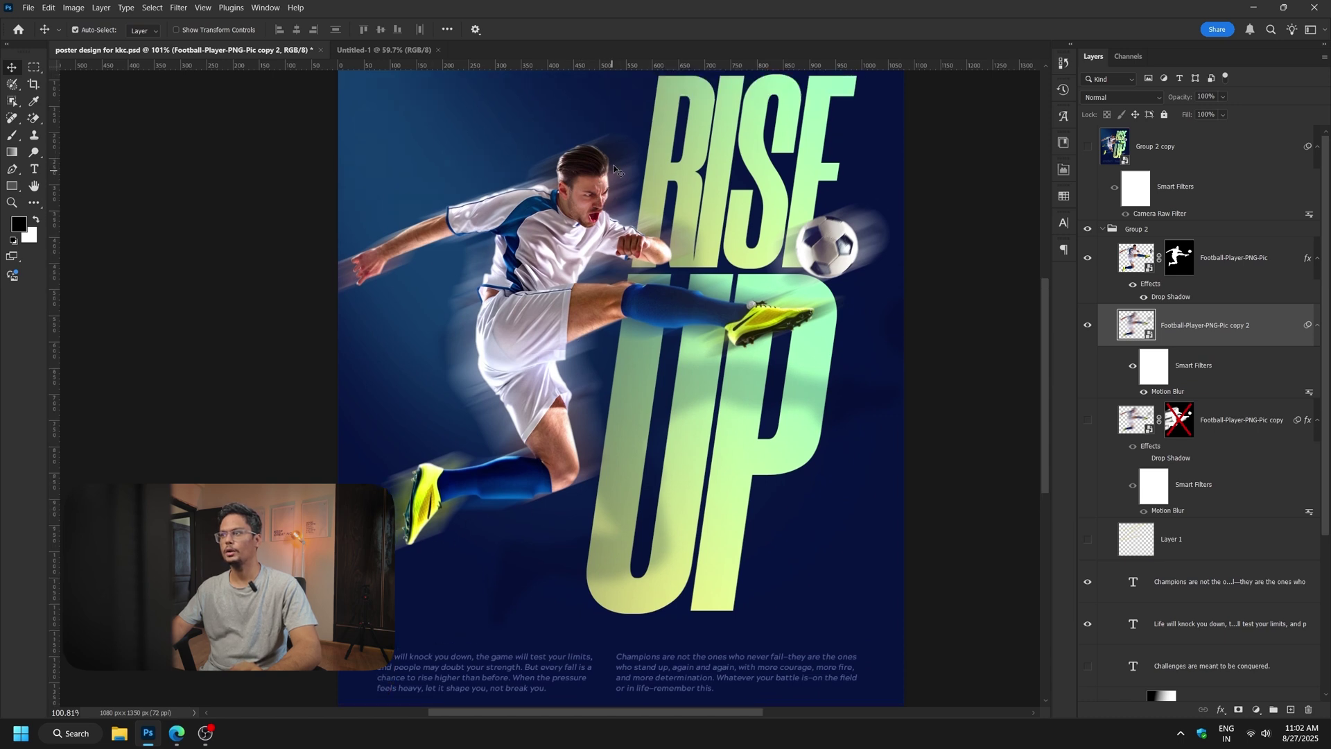
left_click(1238, 710)
key("b")
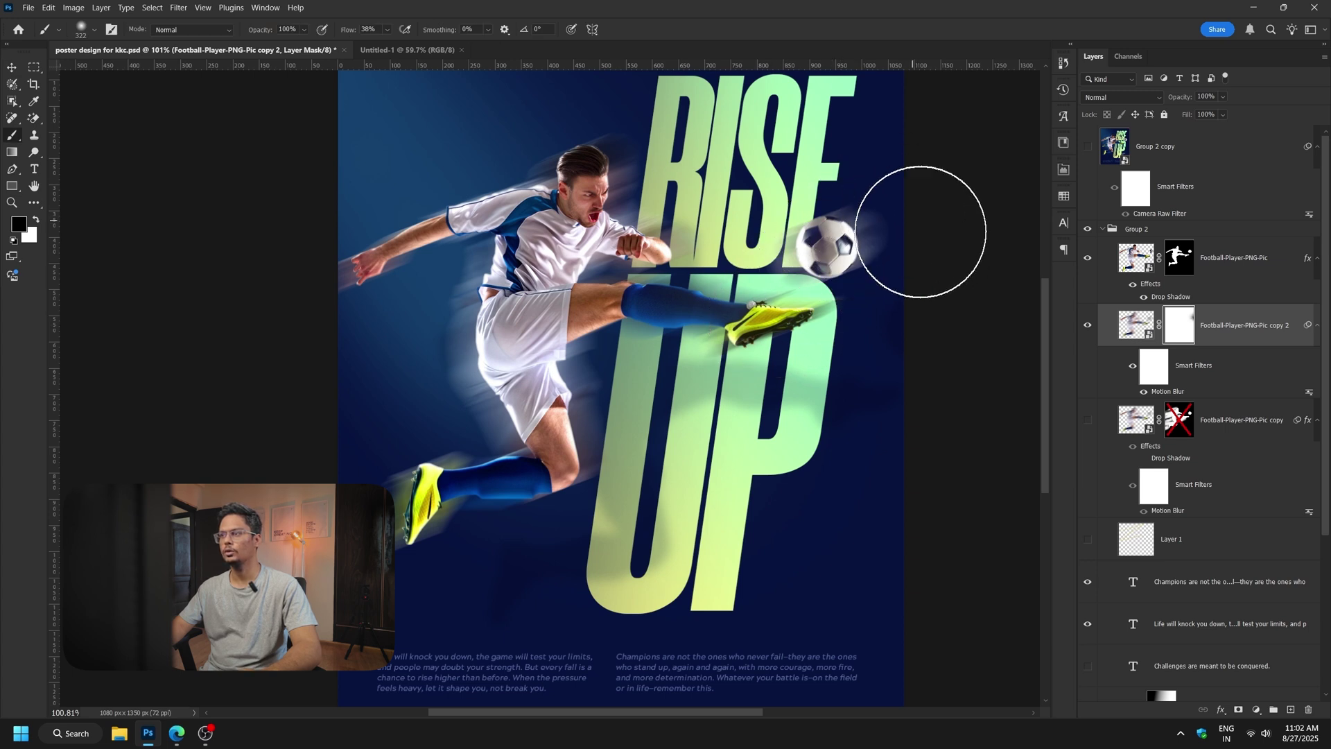
right_click(947, 221)
left_click_drag(952, 281, 966, 280)
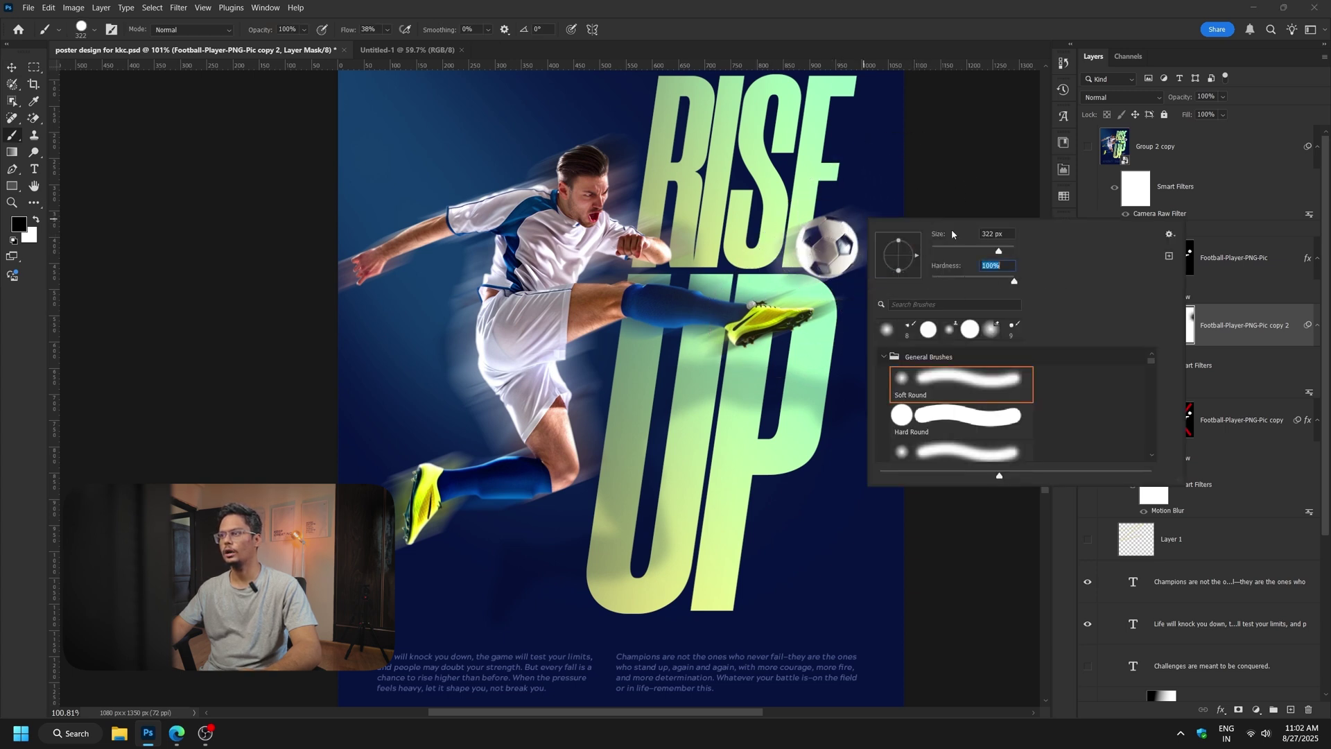
left_click(961, 248)
left_click(852, 214)
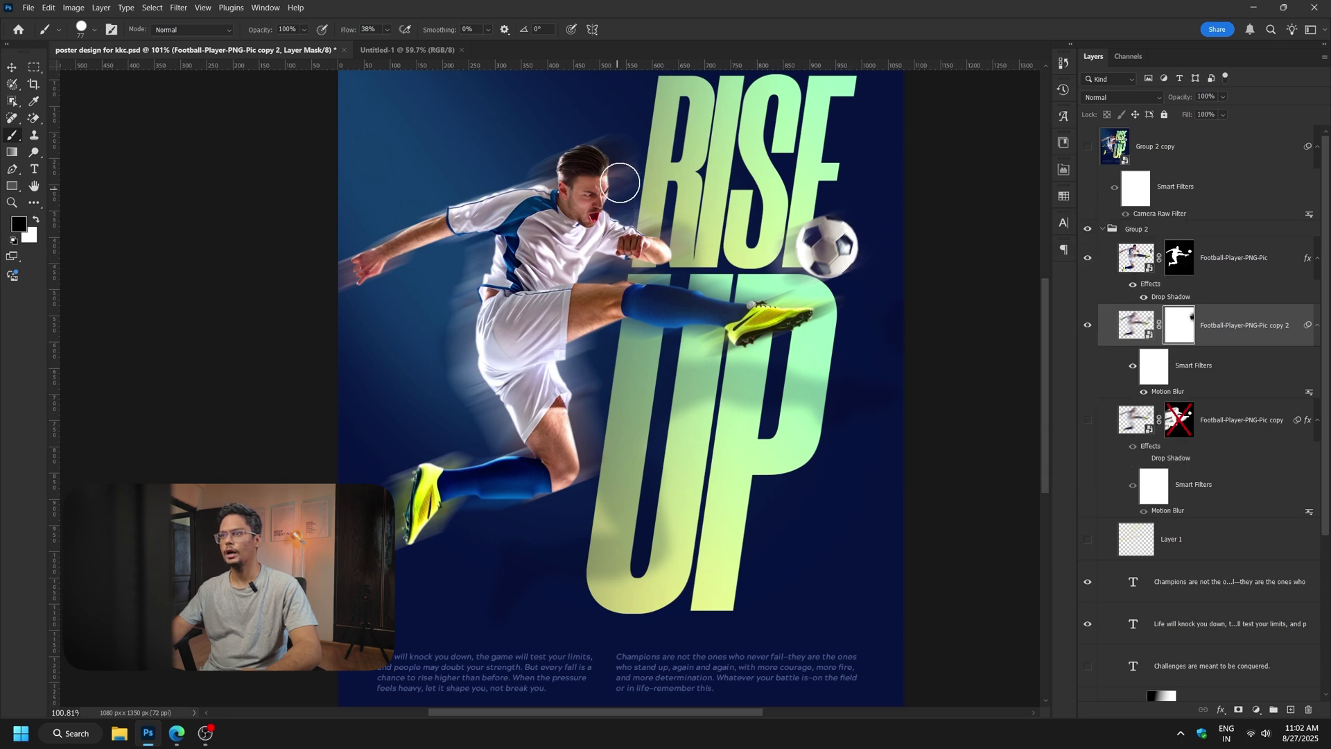
Paint black on the copy 2 mask to remove the blur around the face, ball, kicking leg, trailing leg and outstretched arm.
left_click_drag(623, 162, 624, 158)
left_click_drag(714, 281, 850, 295)
right_click(715, 256)
left_click(743, 323)
mouse_move(639, 276)
left_mouse_down()
mouse_move(578, 260)
mouse_move(858, 316)
left_mouse_up()
mouse_move(579, 378)
left_mouse_down()
mouse_move(561, 481)
mouse_move(445, 531)
left_mouse_up()
left_click_drag(360, 291, 390, 274)
key("z")
left_click_drag(577, 300, 541, 303)
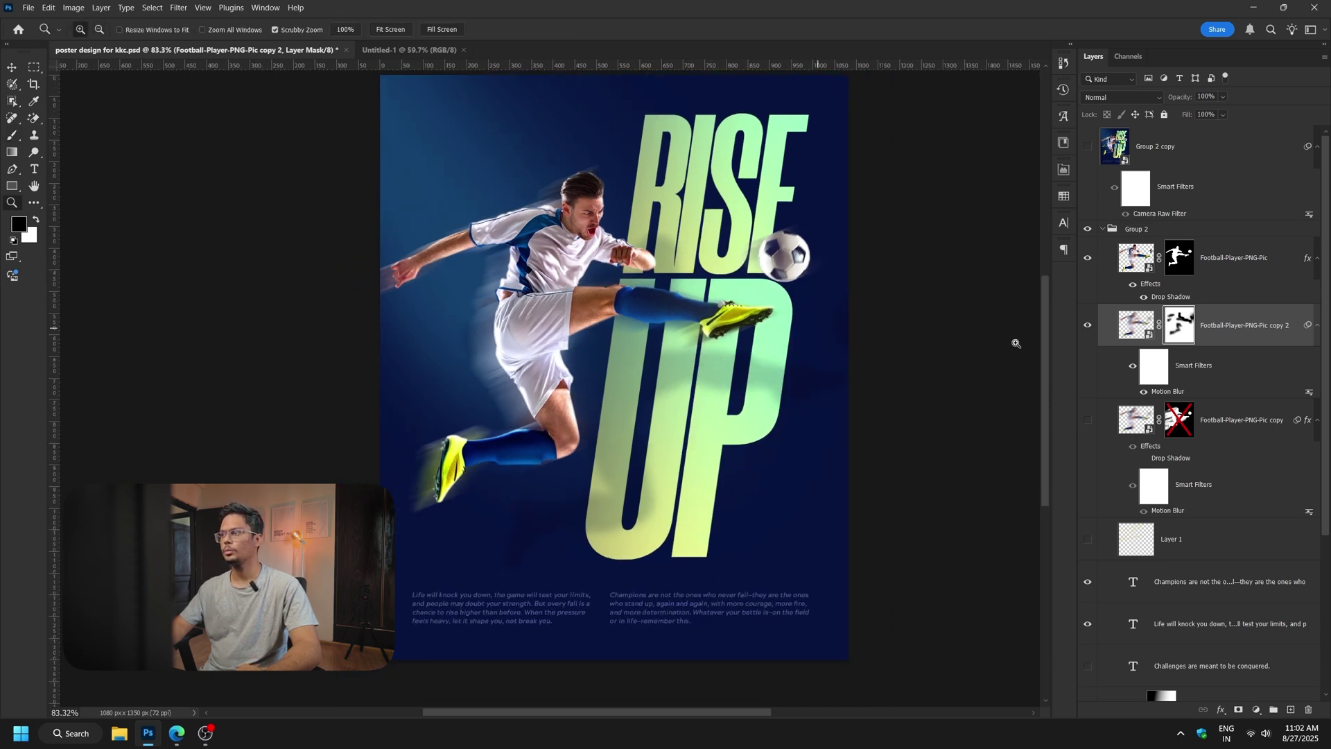
Hide Football-Player-PNG-Pic copy 2, show Football-Player-PNG-Pic copy and re-enable its layer mask.
left_click(1087, 324)
left_click(1087, 420)
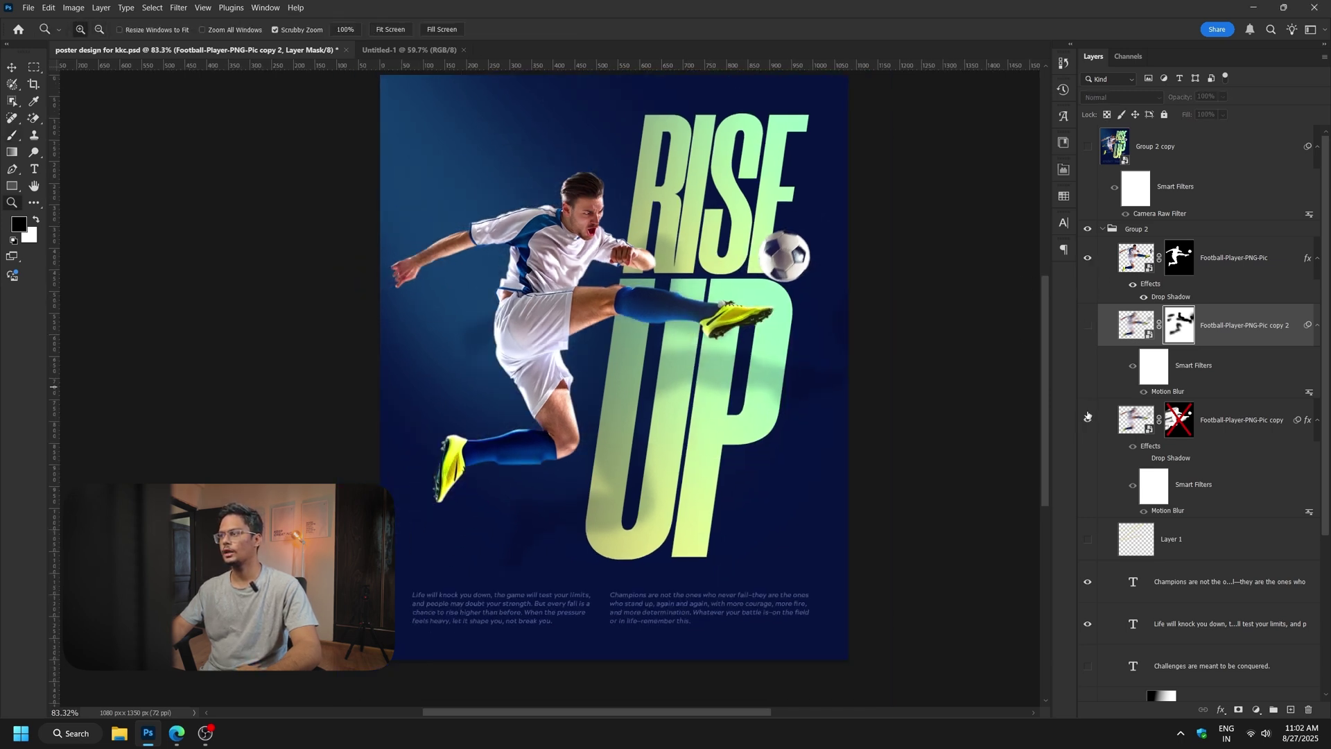
left_click(1179, 419)
left_click_drag(582, 395, 545, 395)
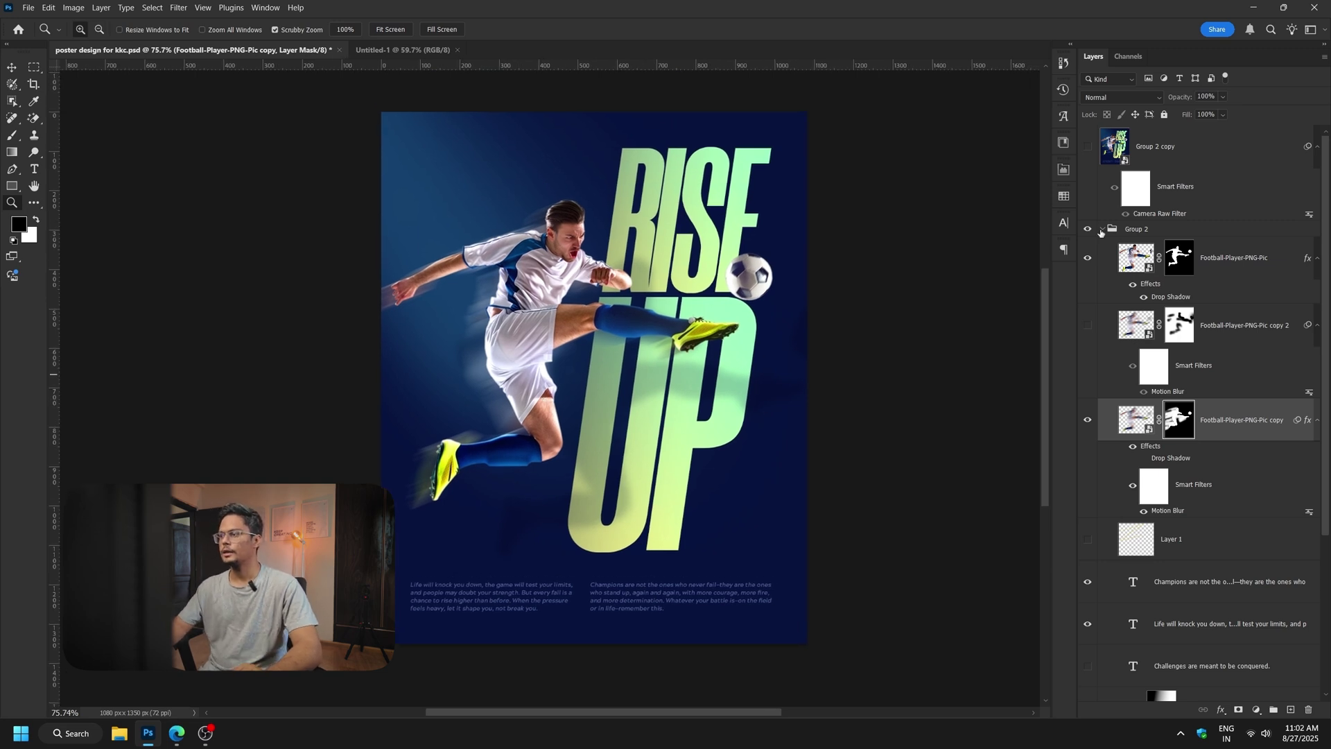
Reposition the faint oversized 04 text behind the player in the poster's upper-left area.
scroll(1173, 383, "down", 3)
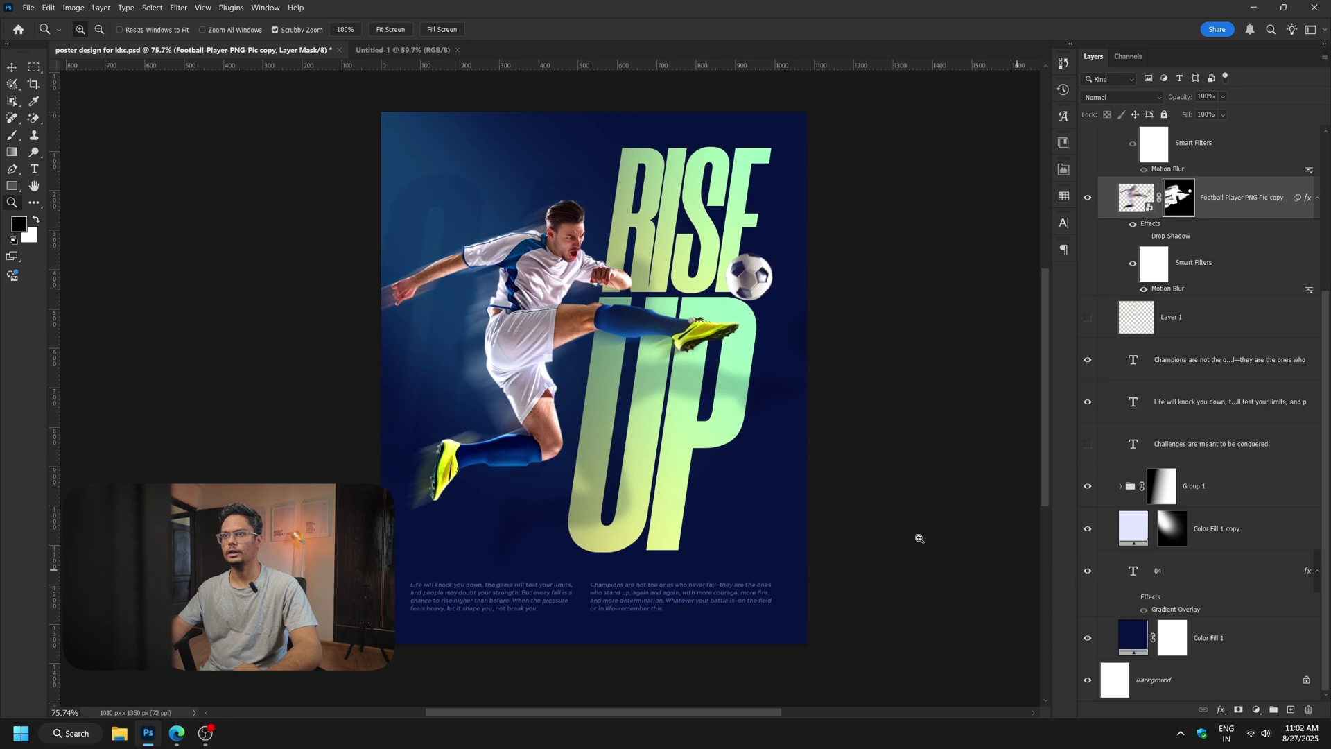
key("v")
left_click_drag(486, 172, 527, 169)
left_click(669, 146, "ctrl")
left_click_drag(669, 145, 639, 172)
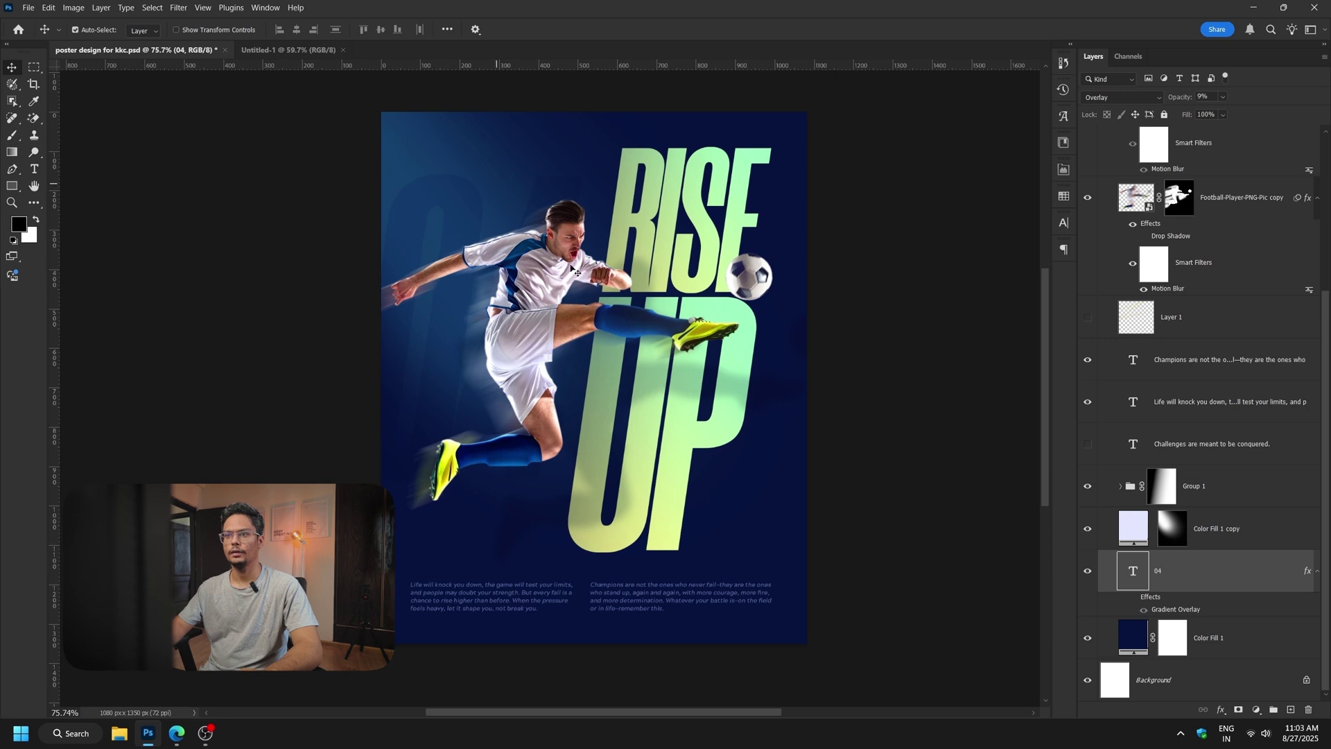
Show the "Challenges are meant to be conquered." text layer and the yellow scribble strokes on Layer 1.
key("z")
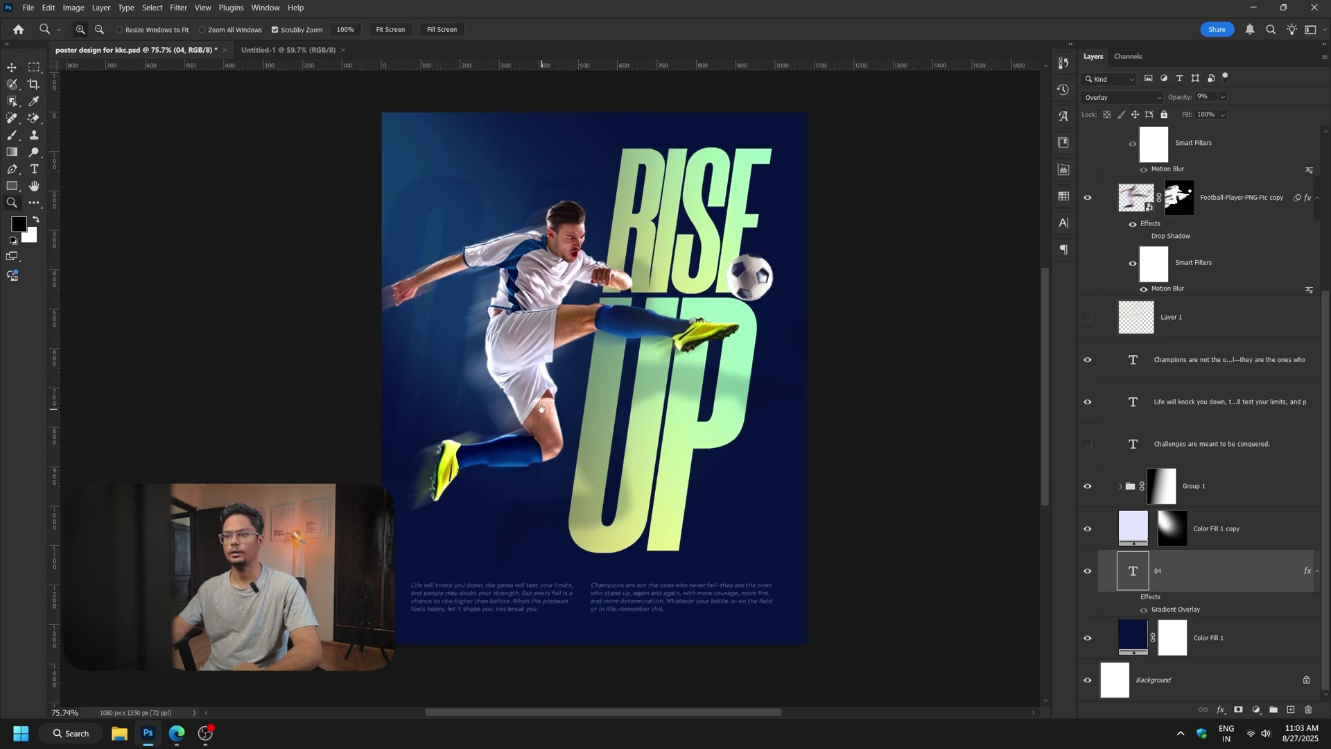
left_click(1088, 445)
scroll(573, 429, "up", 1)
scroll(574, 429, "down", 1)
left_click(1087, 317)
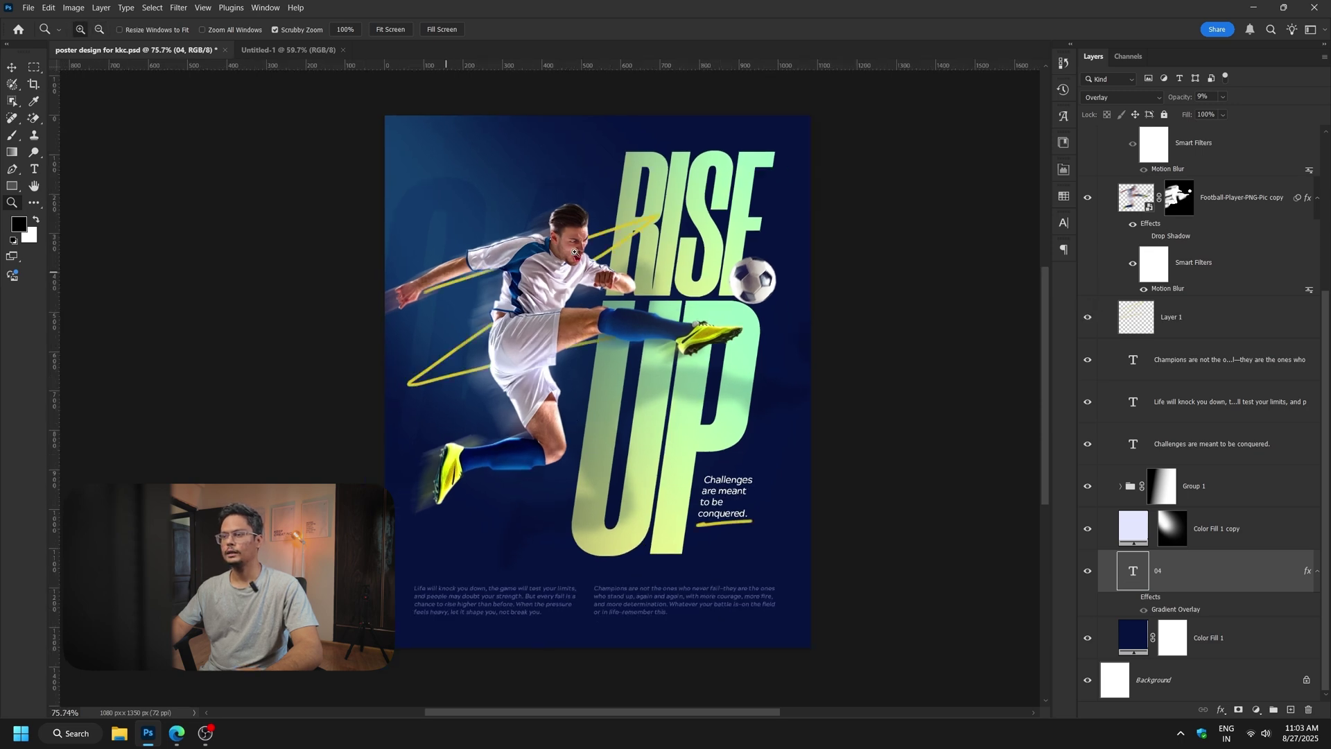
Hide Layer 1 and add a new empty layer directly above it.
left_click(1136, 334)
left_click(1087, 316)
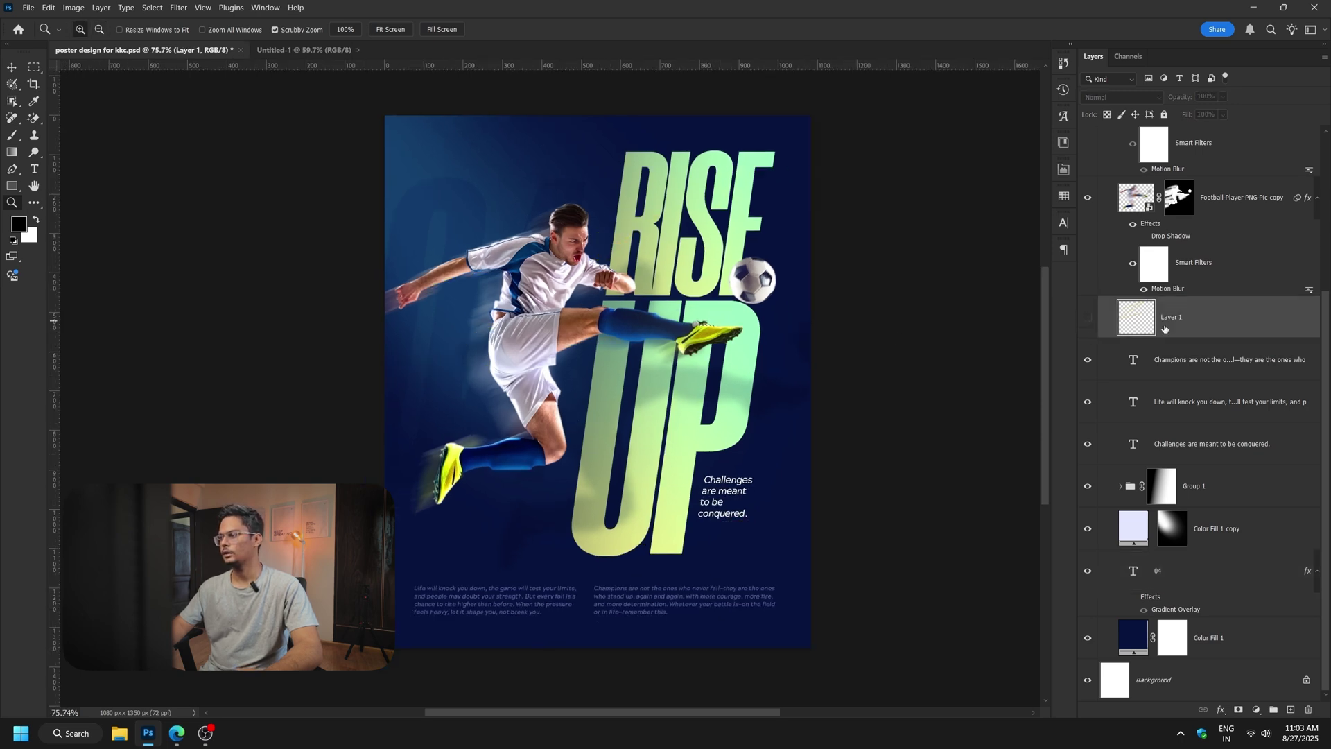
left_click(1291, 709)
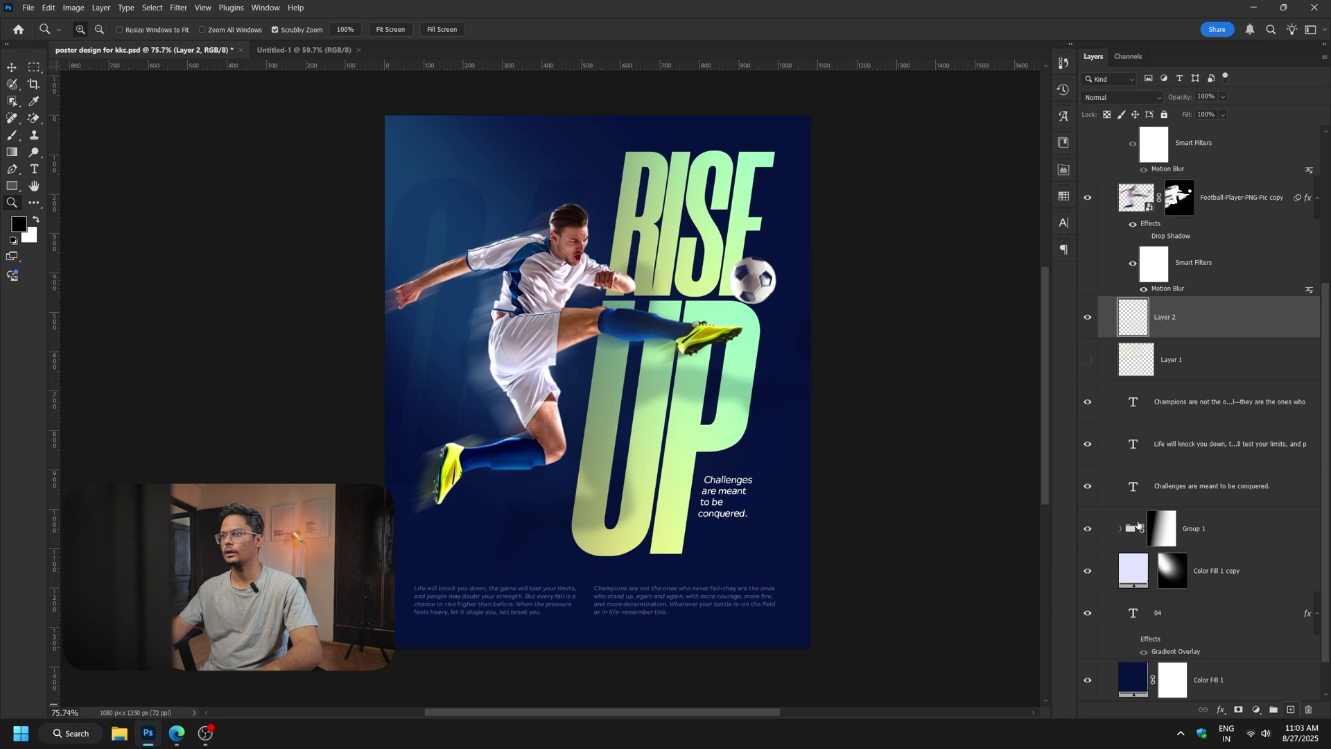
Try the KYLE Ultimate Pencil Hard brush from Dry Media Brushes, and settle on Hard Round at 17 px.
key("b")
right_click(656, 309)
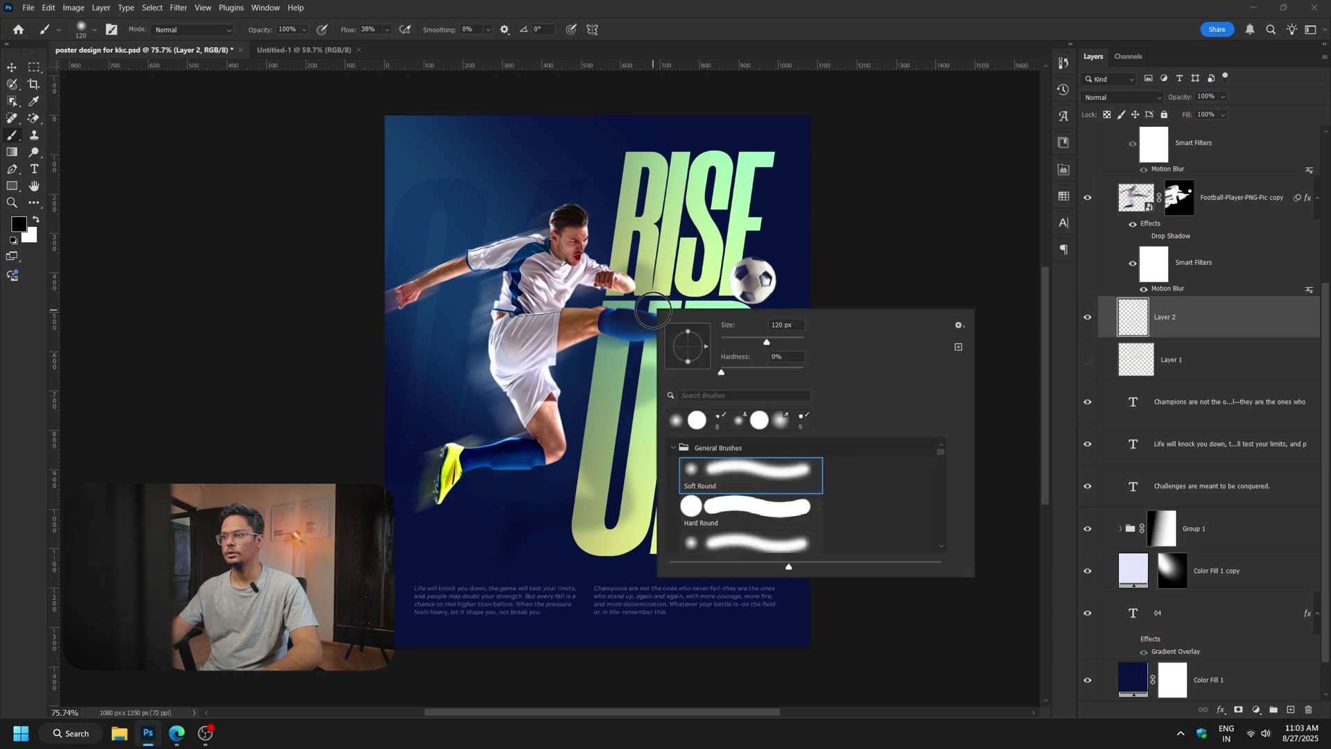
left_click(672, 447)
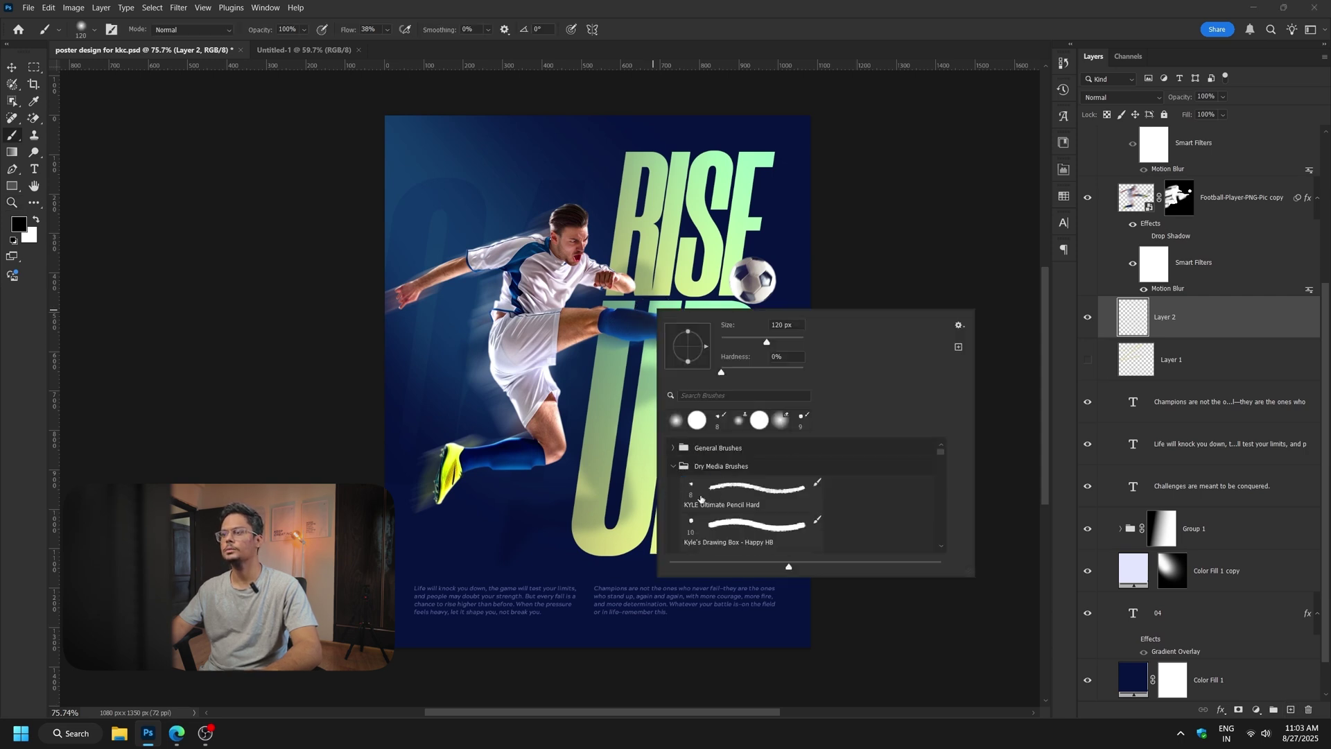
left_click(739, 489)
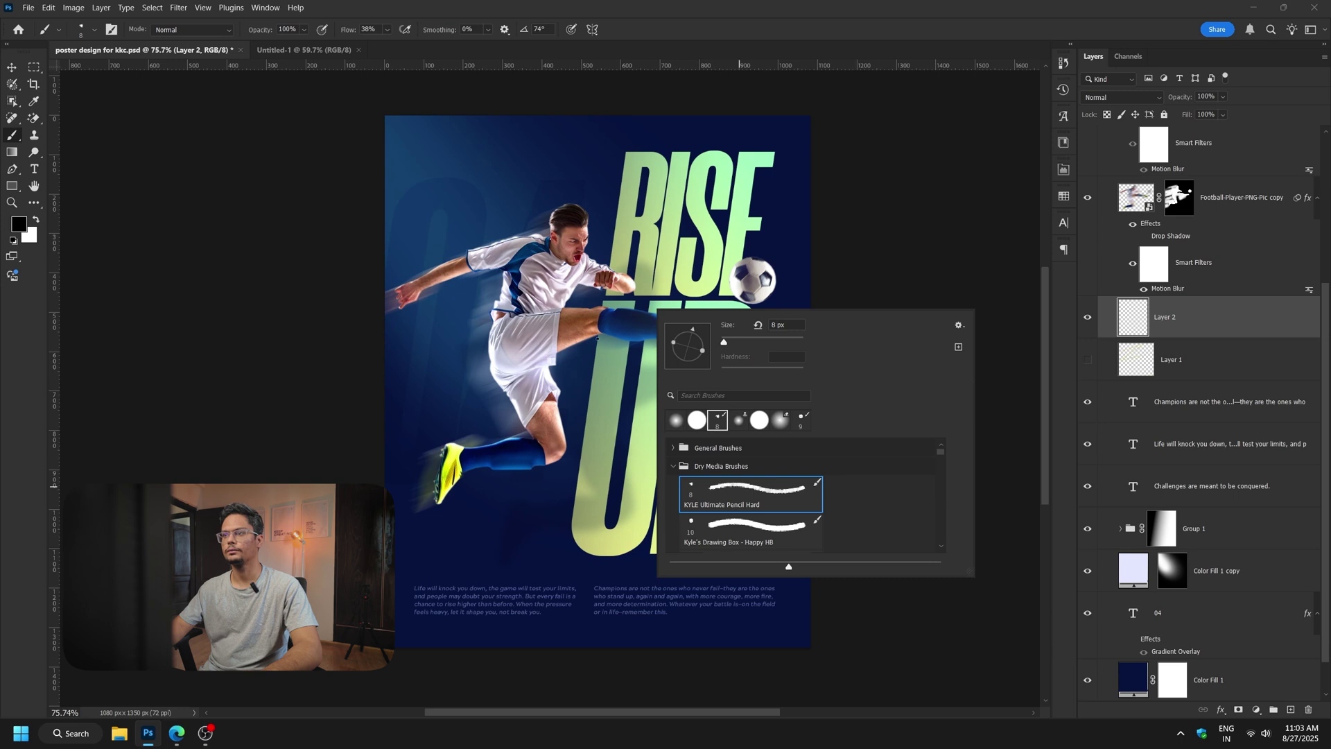
left_click_drag(724, 343, 727, 342)
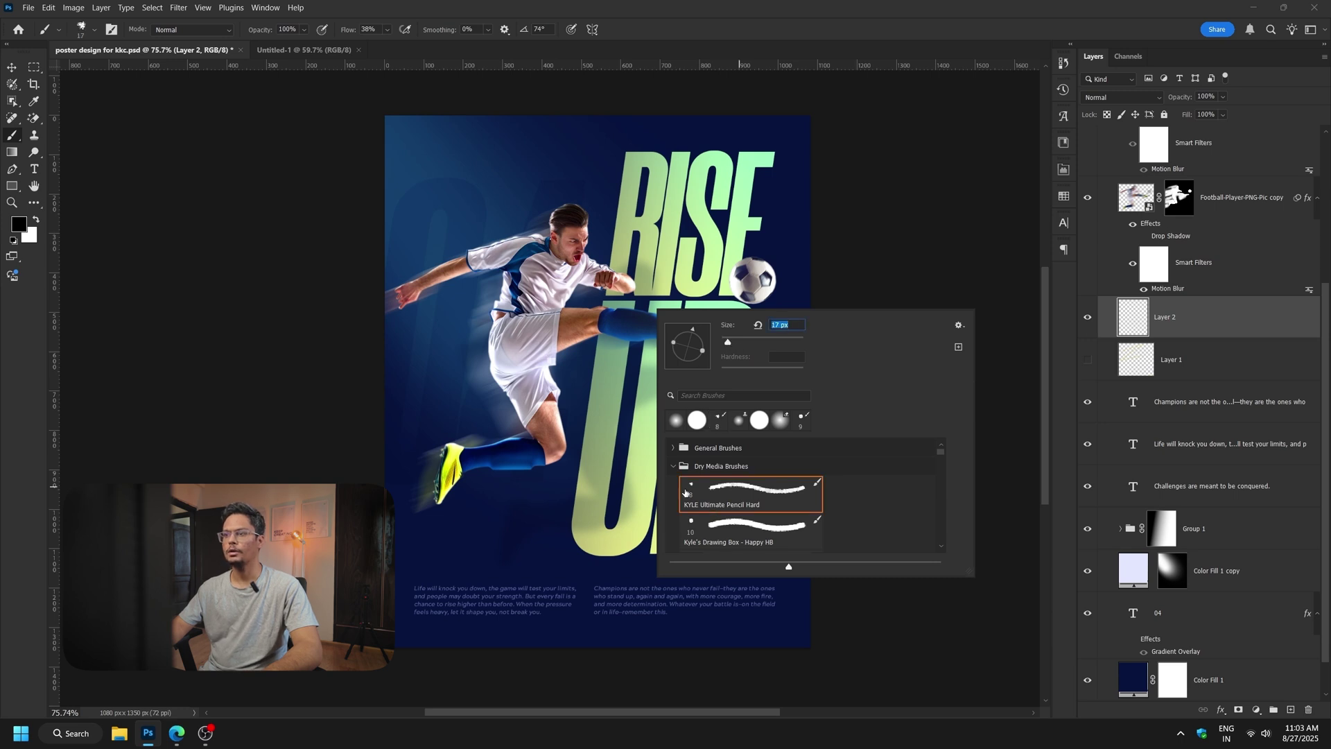
left_click(673, 448)
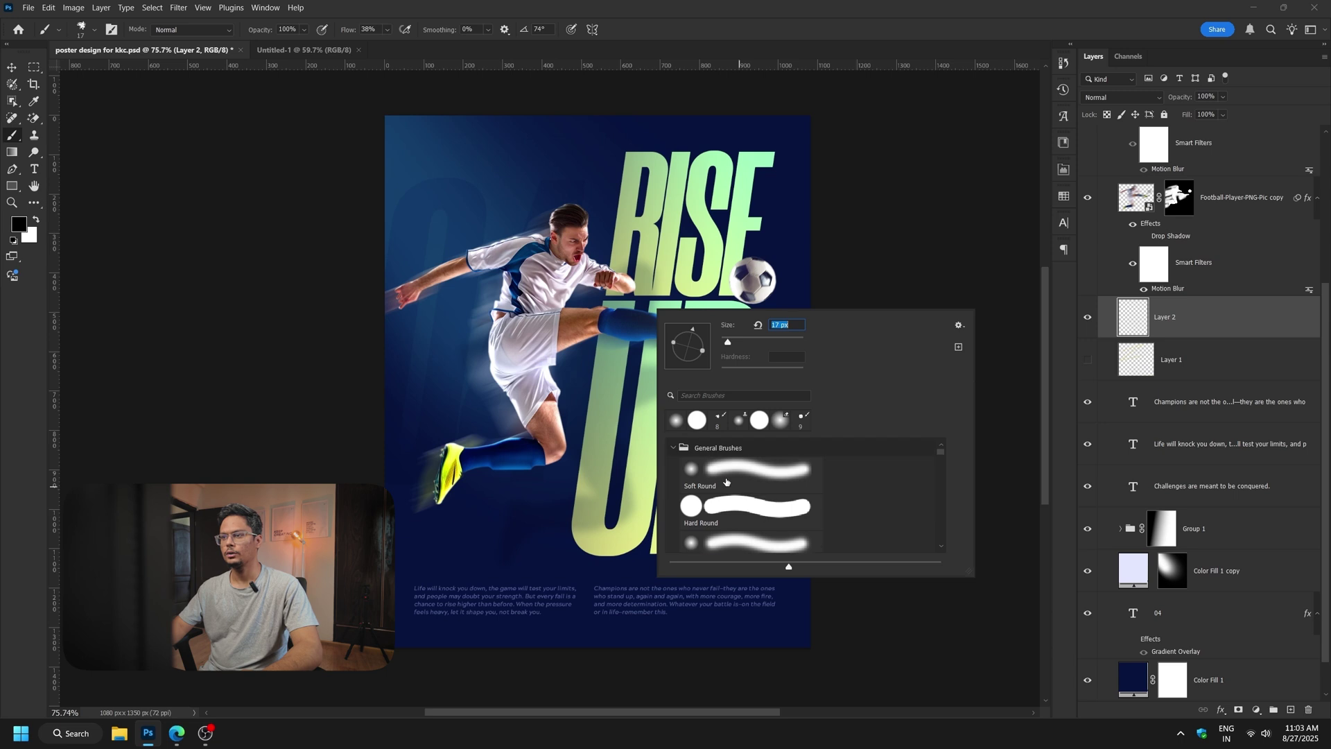
left_click(718, 506)
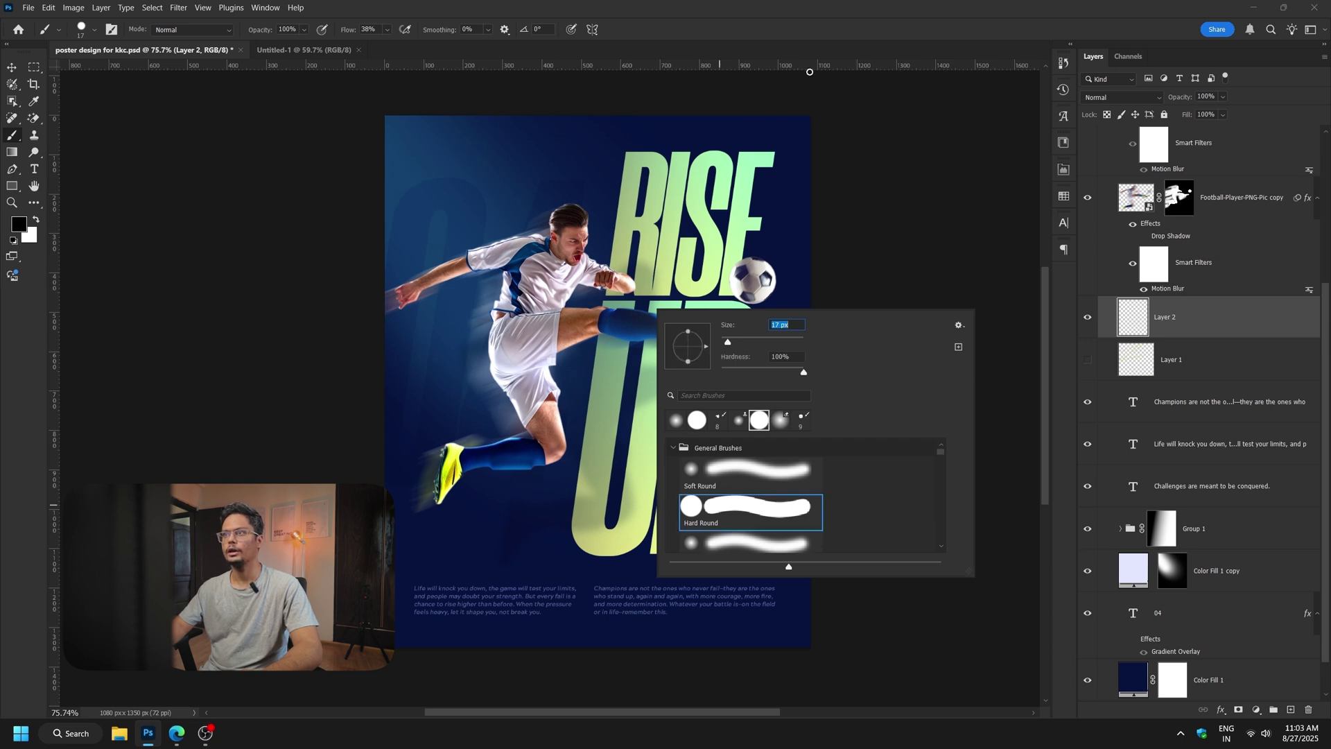
key("Escape")
Sample the yellow #dcc130 from the player's rear boot as the foreground color and reduce the brush size.
left_click(19, 223)
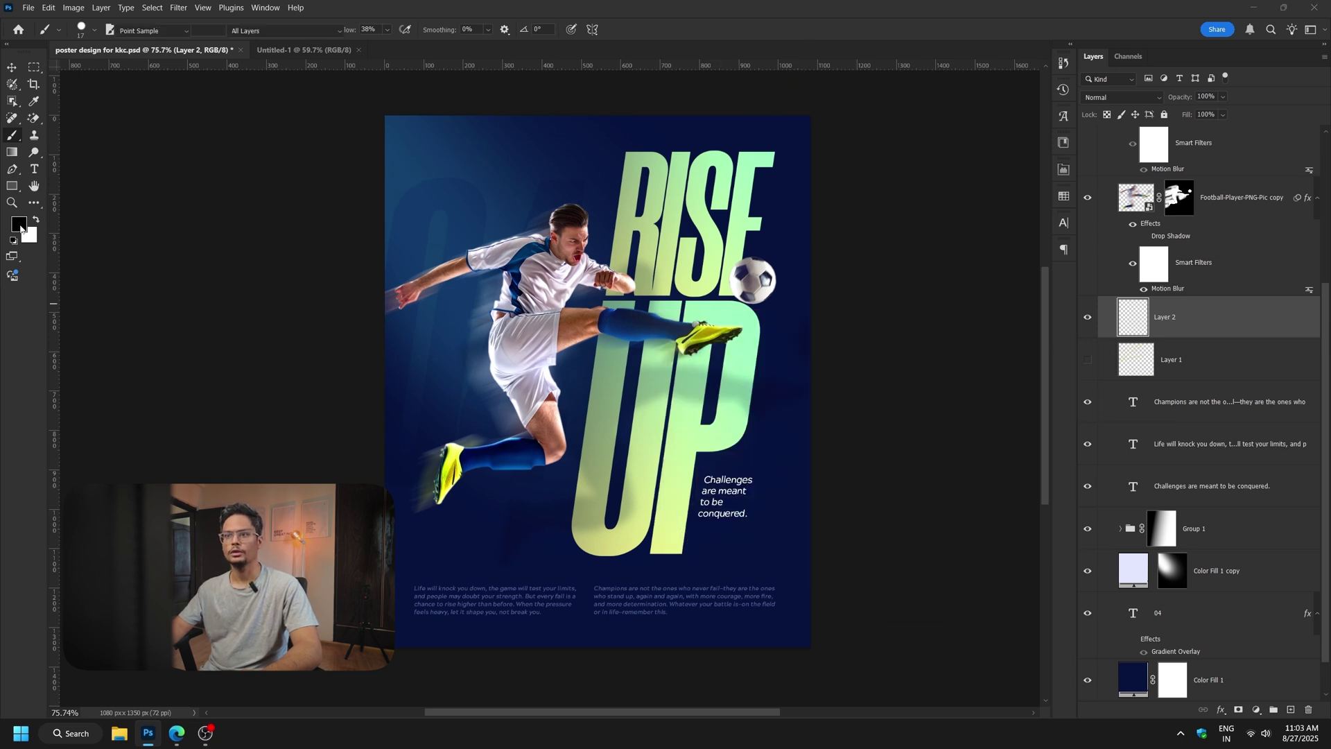
left_click(454, 474)
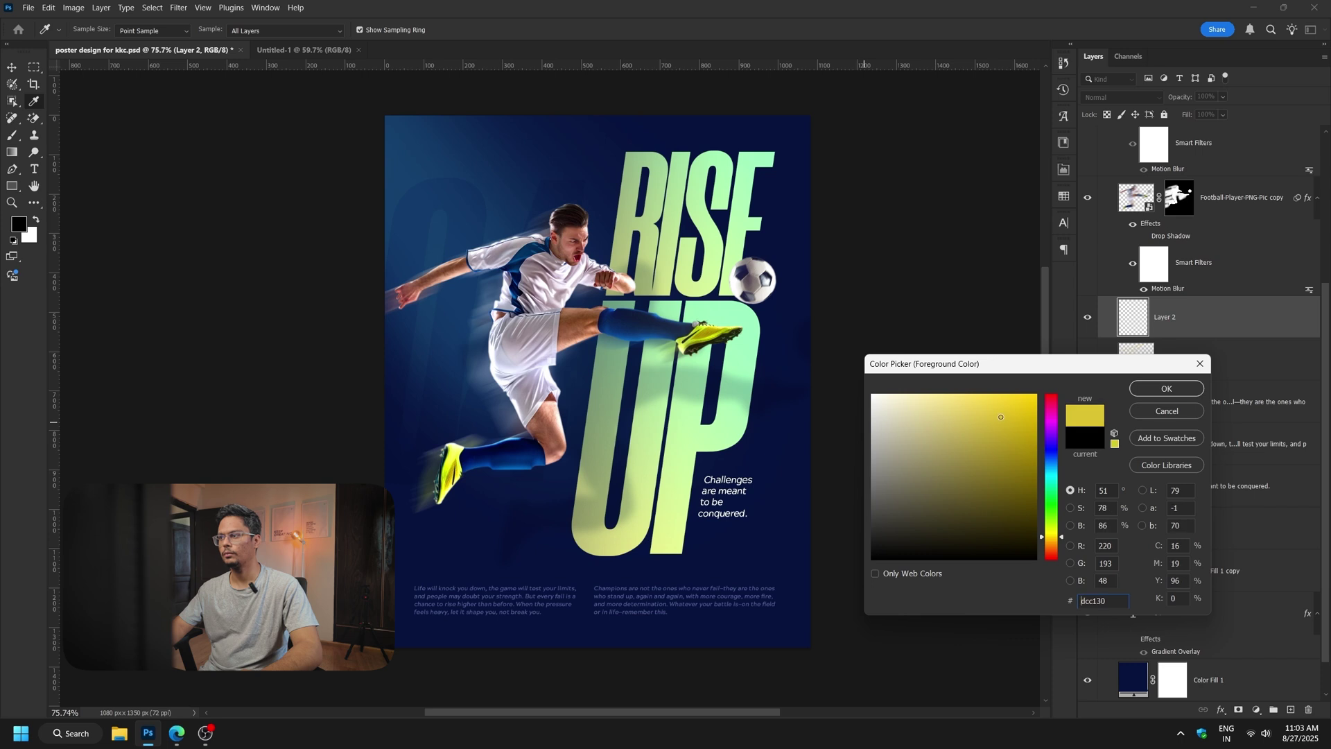
left_click(1167, 388)
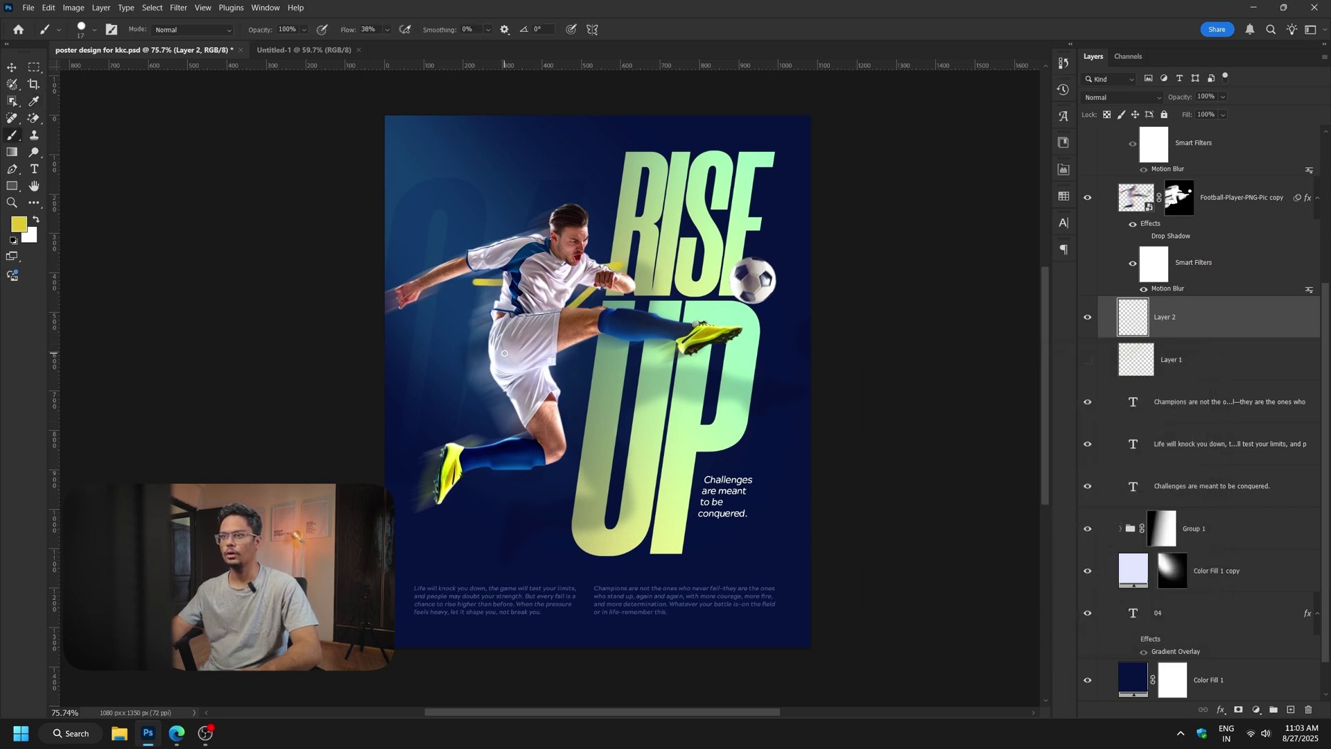
key("bracketleft")
key("bracketleft")
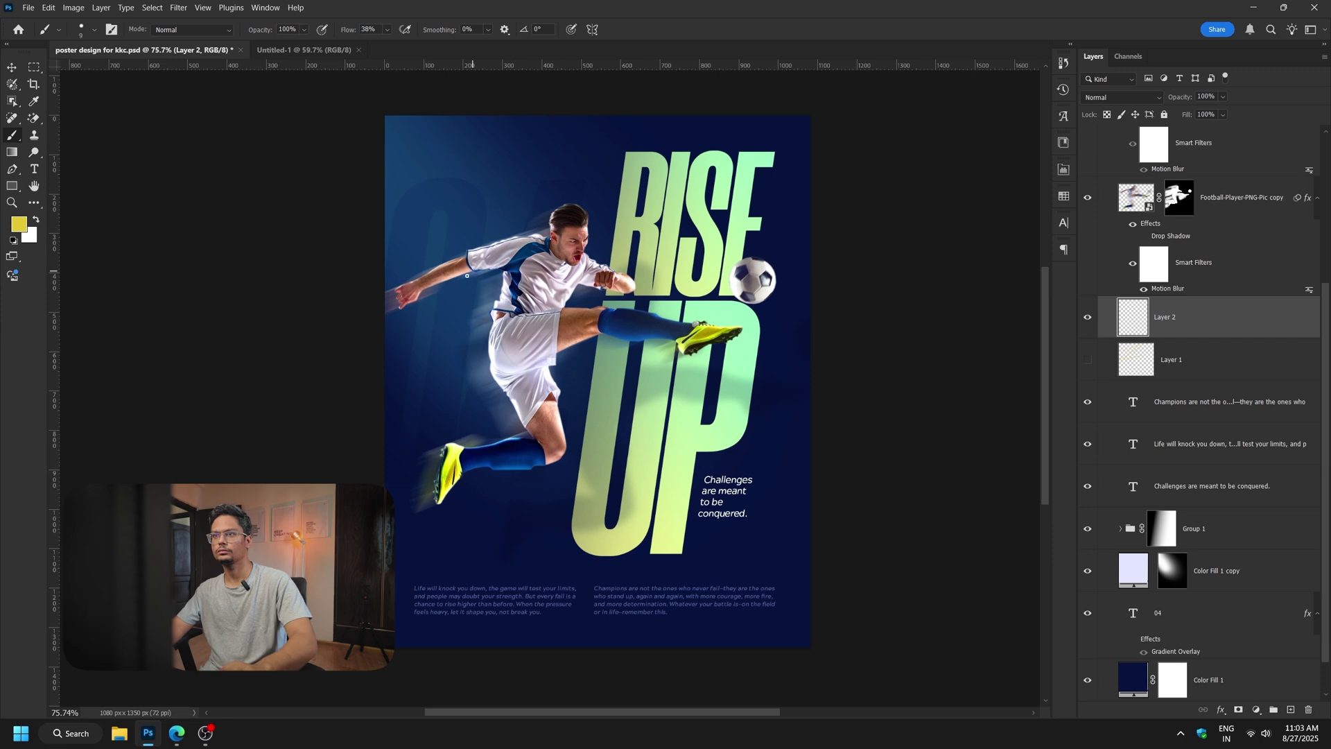
Paint loose yellow zigzag strokes behind the player on Layer 2, undoing and redrawing the unsatisfactory attempts.
mouse_move(600, 251)
left_mouse_down()
mouse_move(395, 387)
mouse_move(671, 343)
left_mouse_up()
key("ctrl+z")
mouse_move(454, 283)
left_mouse_down()
mouse_move(441, 375)
mouse_move(690, 308)
left_mouse_up()
key("ctrl+z")
mouse_move(405, 296)
left_mouse_down()
mouse_move(634, 244)
mouse_move(598, 345)
left_mouse_up()
key("ctrl+z")
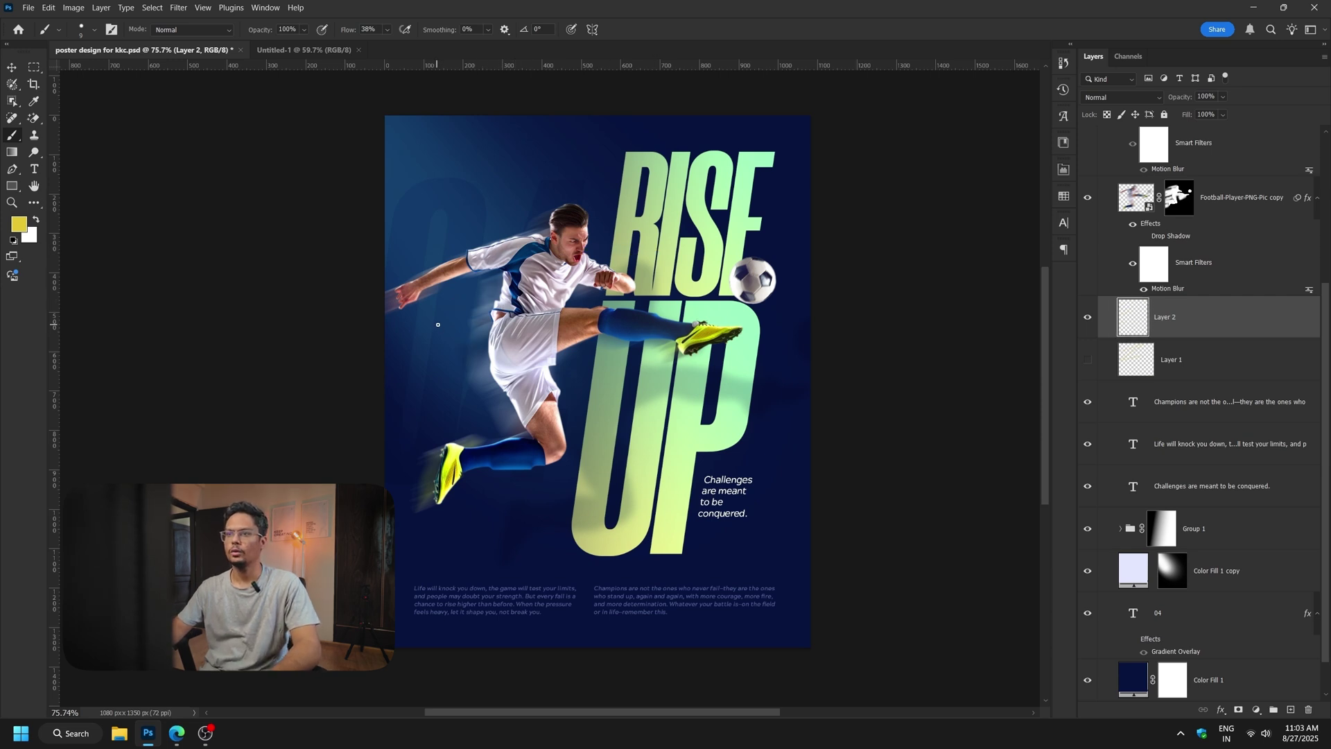
mouse_move(458, 312)
left_mouse_down()
mouse_move(495, 324)
mouse_move(448, 315)
mouse_move(624, 232)
mouse_move(660, 315)
left_mouse_up()
key("ctrl+z")
mouse_move(441, 321)
left_mouse_down()
mouse_move(705, 228)
mouse_move(433, 378)
mouse_move(669, 336)
left_mouse_up()
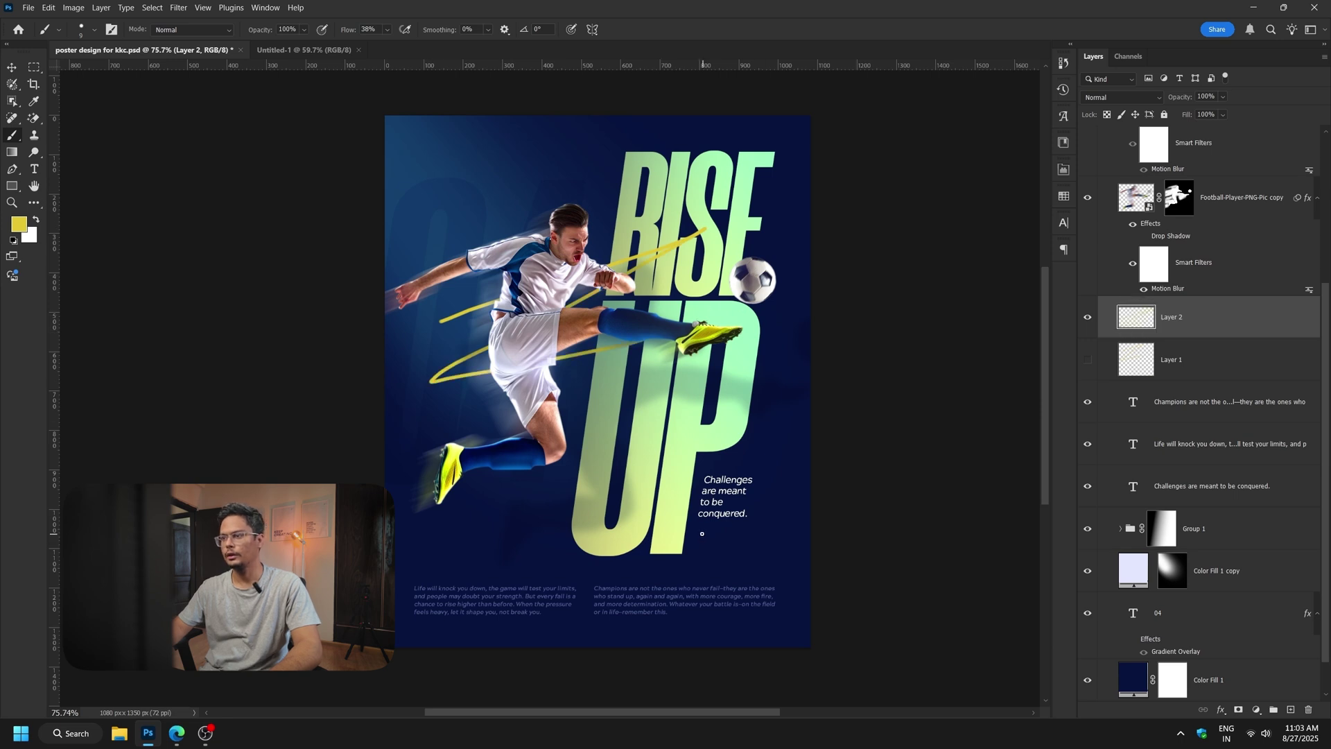
Try yellow scribbled underlines beneath the word "conquered." on Layer 2, undoing unwanted strokes.
key("ctrl+z")
mouse_move(726, 524)
left_mouse_down()
mouse_move(718, 533)
mouse_move(739, 531)
left_mouse_up()
key("ctrl+z")
key("ctrl+z")
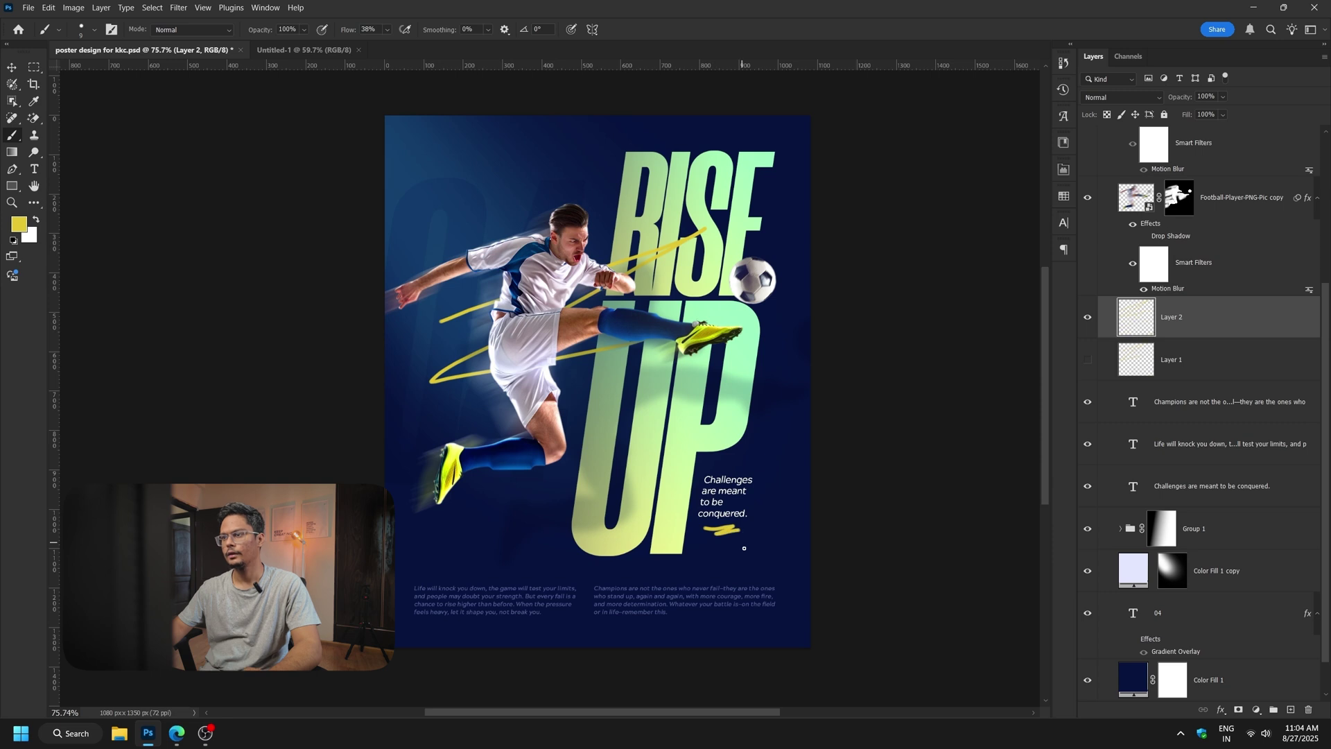
Delete Layer 2 with the practice strokes and show the original scribbles on Layer 1.
scroll(734, 468, "down", 2)
scroll(719, 495, "up", 2)
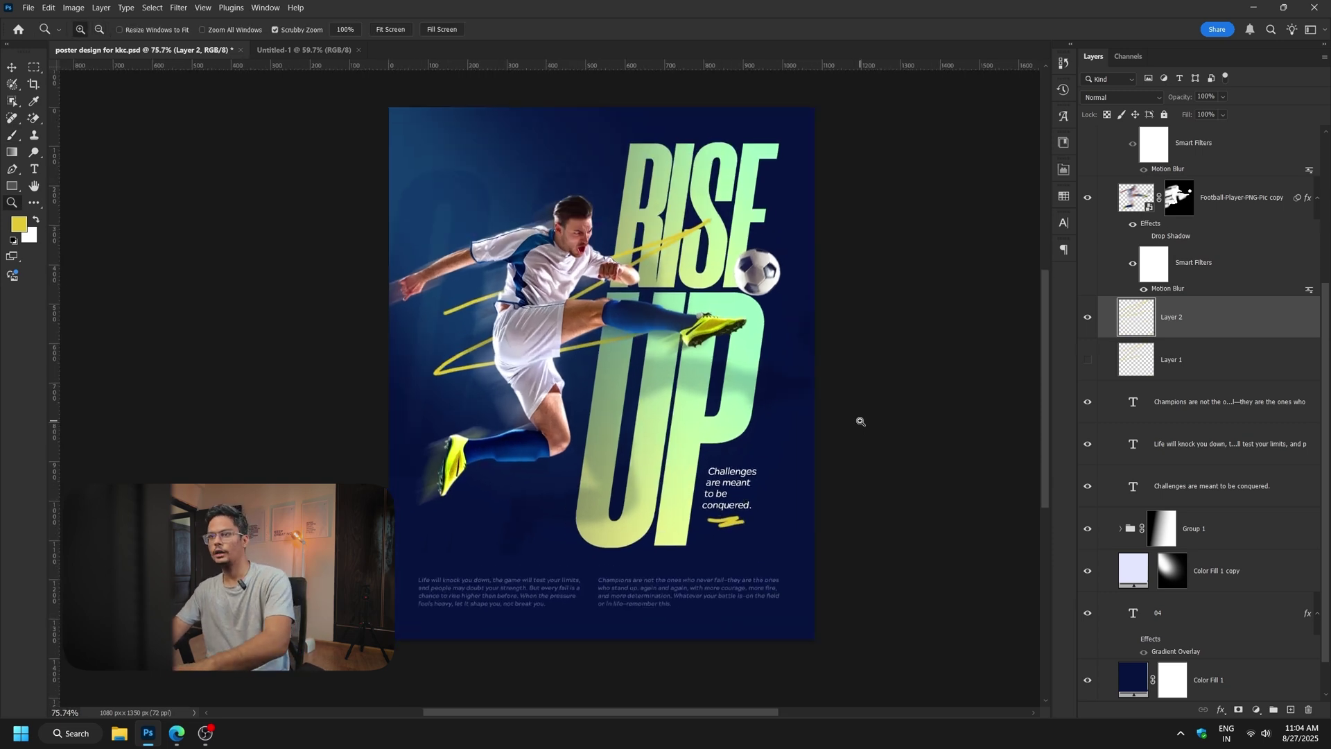
key("Delete")
left_click(1087, 317)
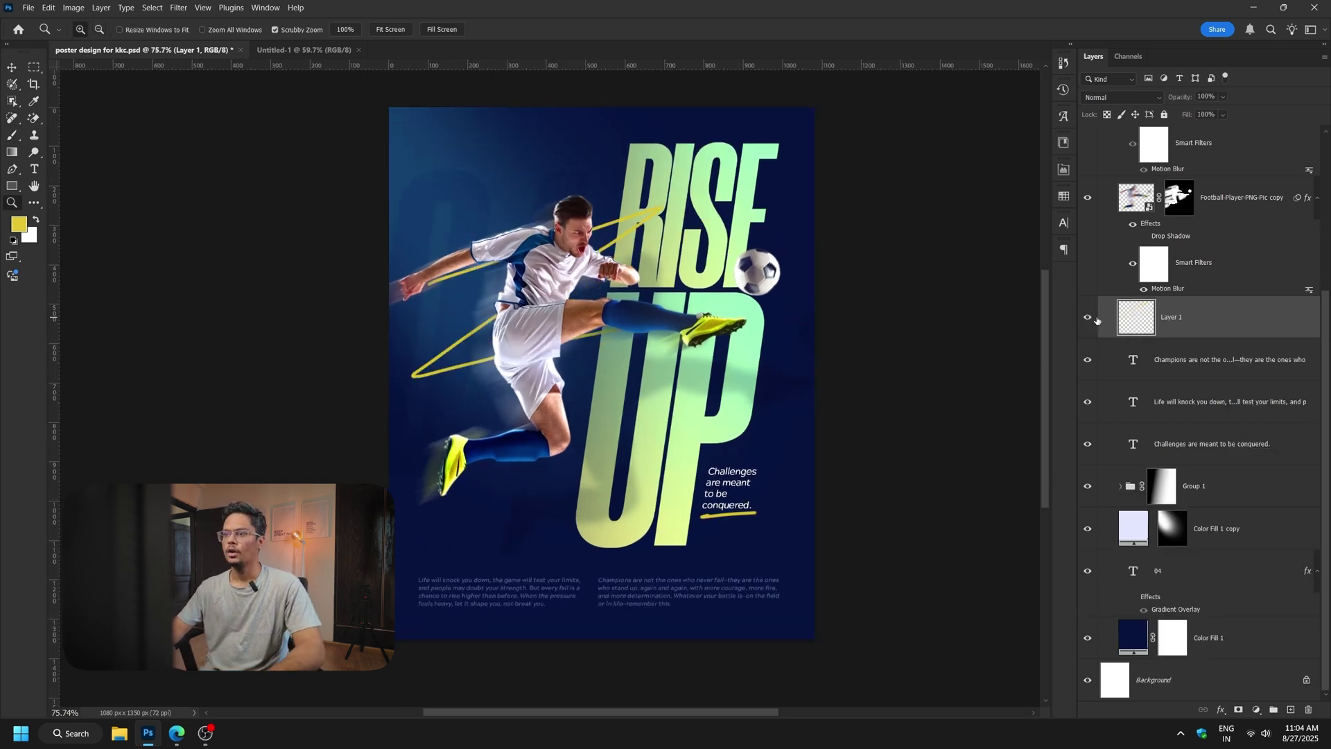
Collapse Group 2, duplicate it and merge the duplicate into a single layer.
scroll(1103, 251, "up", 5)
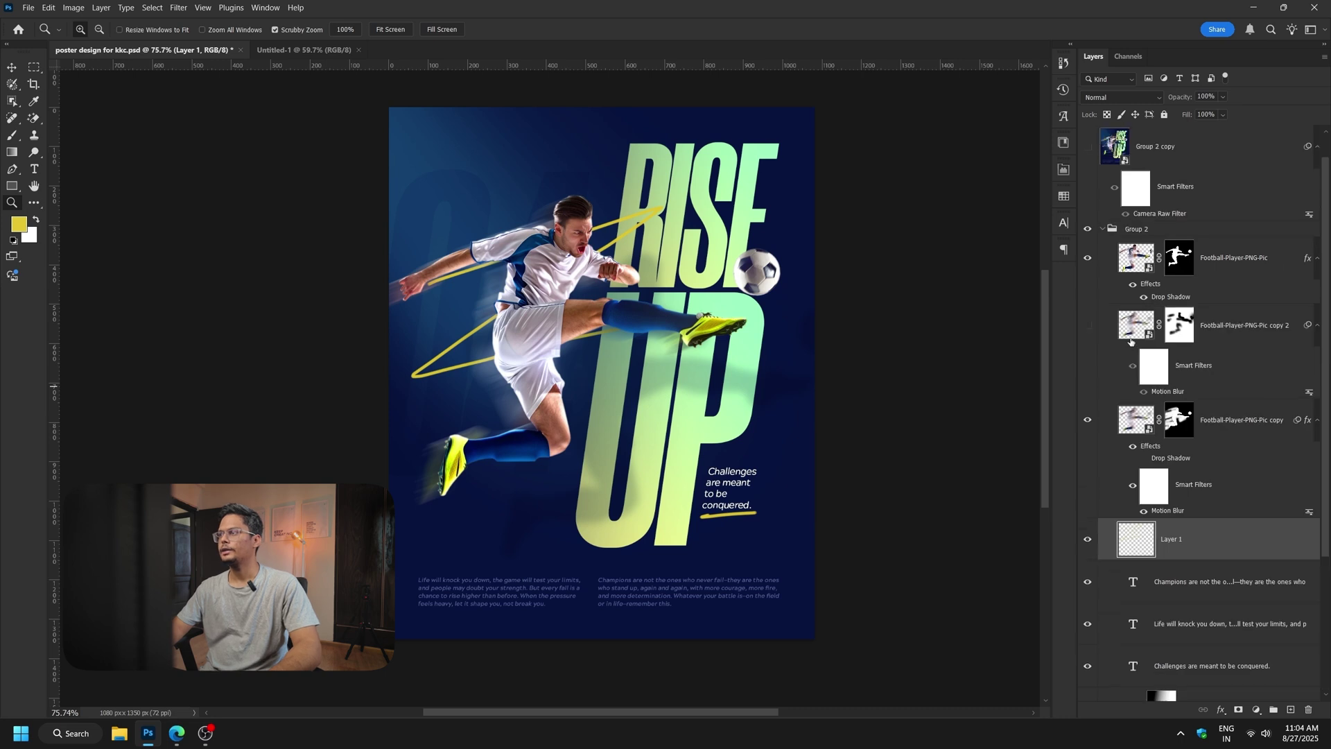
left_click(1102, 229)
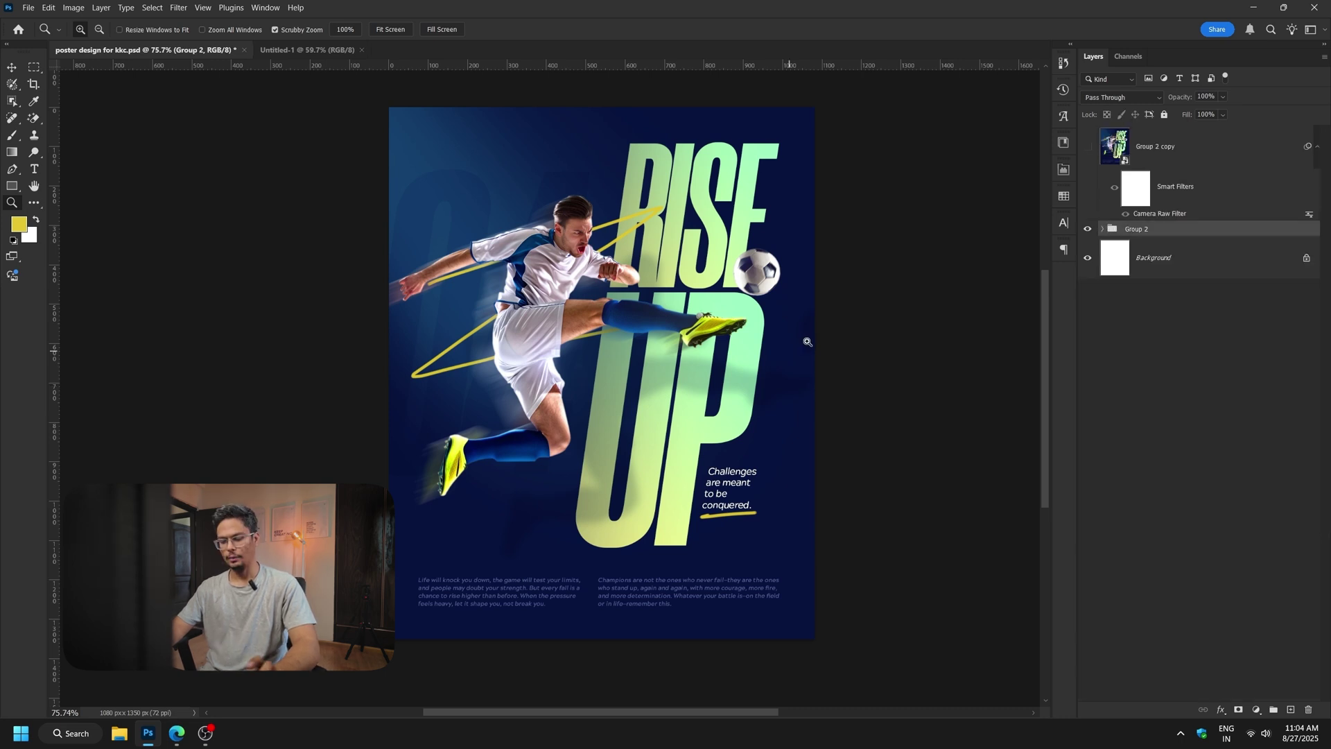
key("ctrl+j")
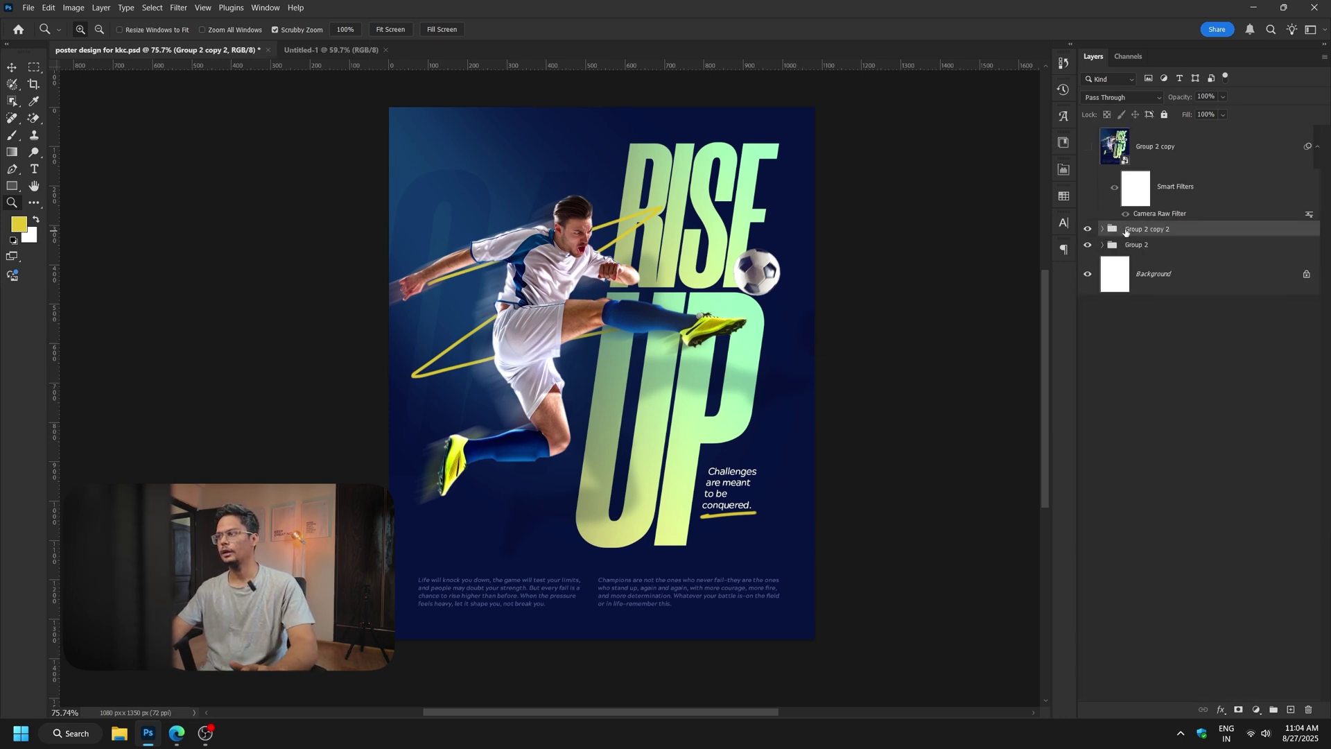
key("ctrl+e")
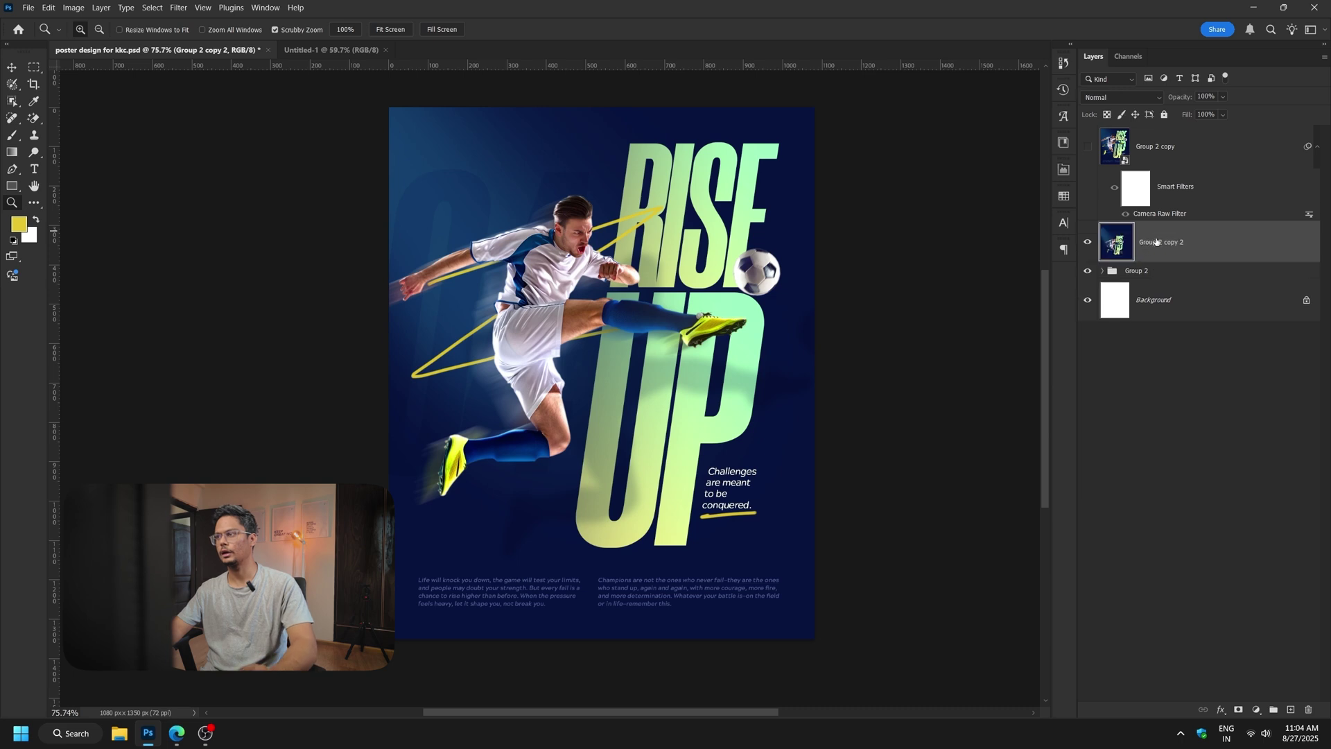
Mask the merged Group 2 copy 2 layer to its own outline and convert it to a smart object.
left_click(1129, 246, "ctrl")
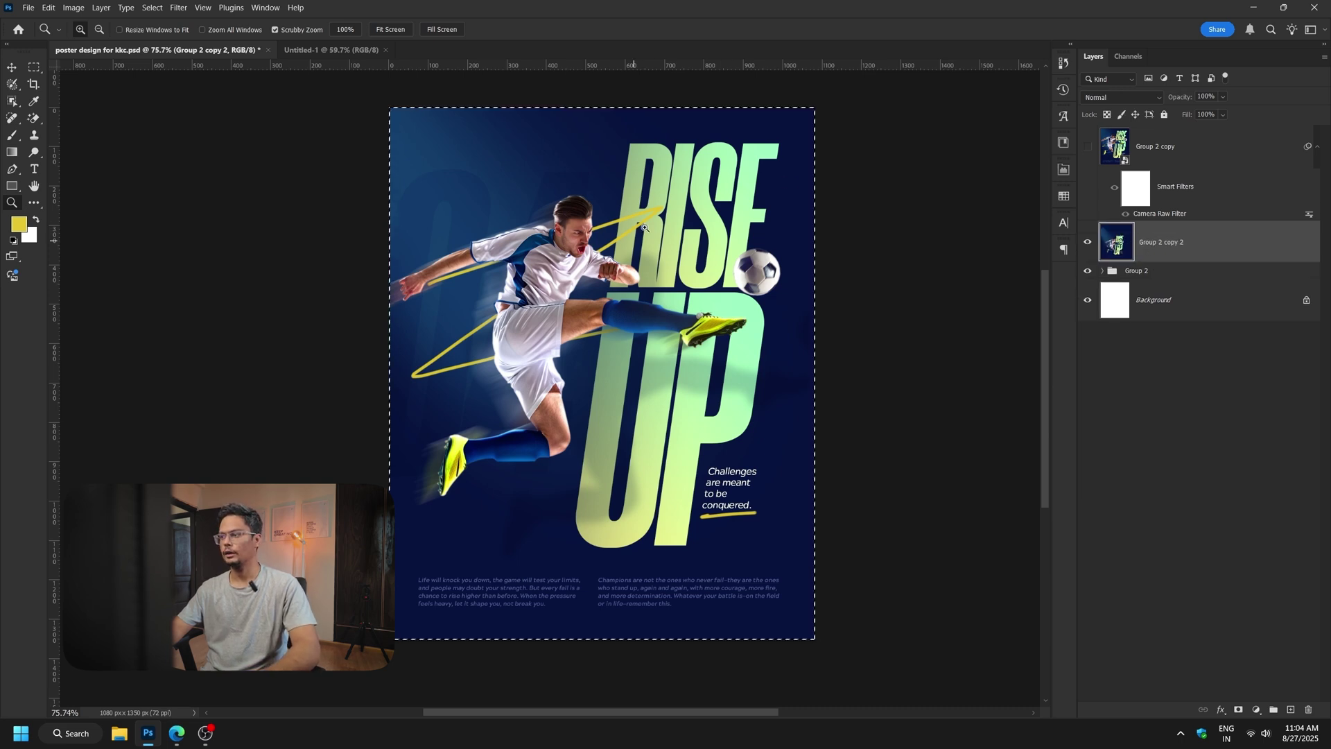
left_click(1239, 709)
right_click(1158, 250)
left_click(1185, 272)
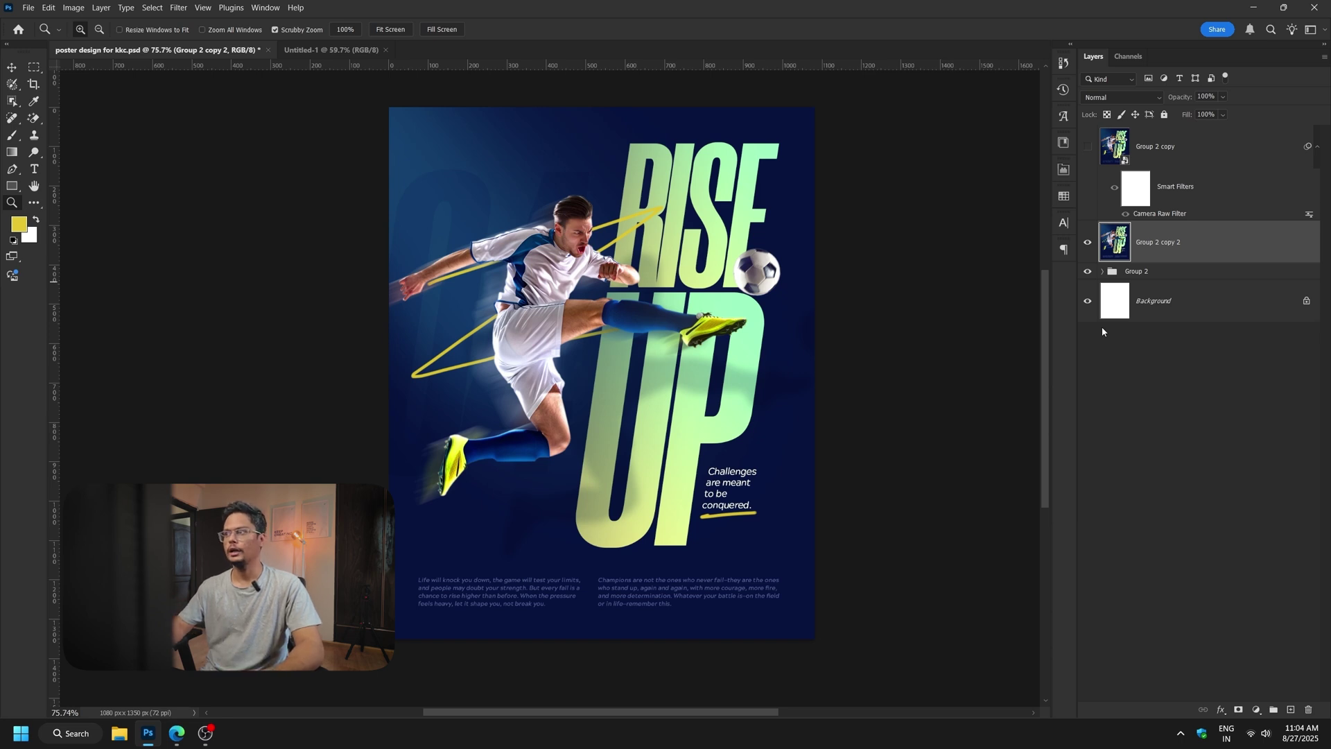
Convert the Group 2 copy 2 layer to a smart object and open the Camera Raw Filter on it.
right_click(1233, 244)
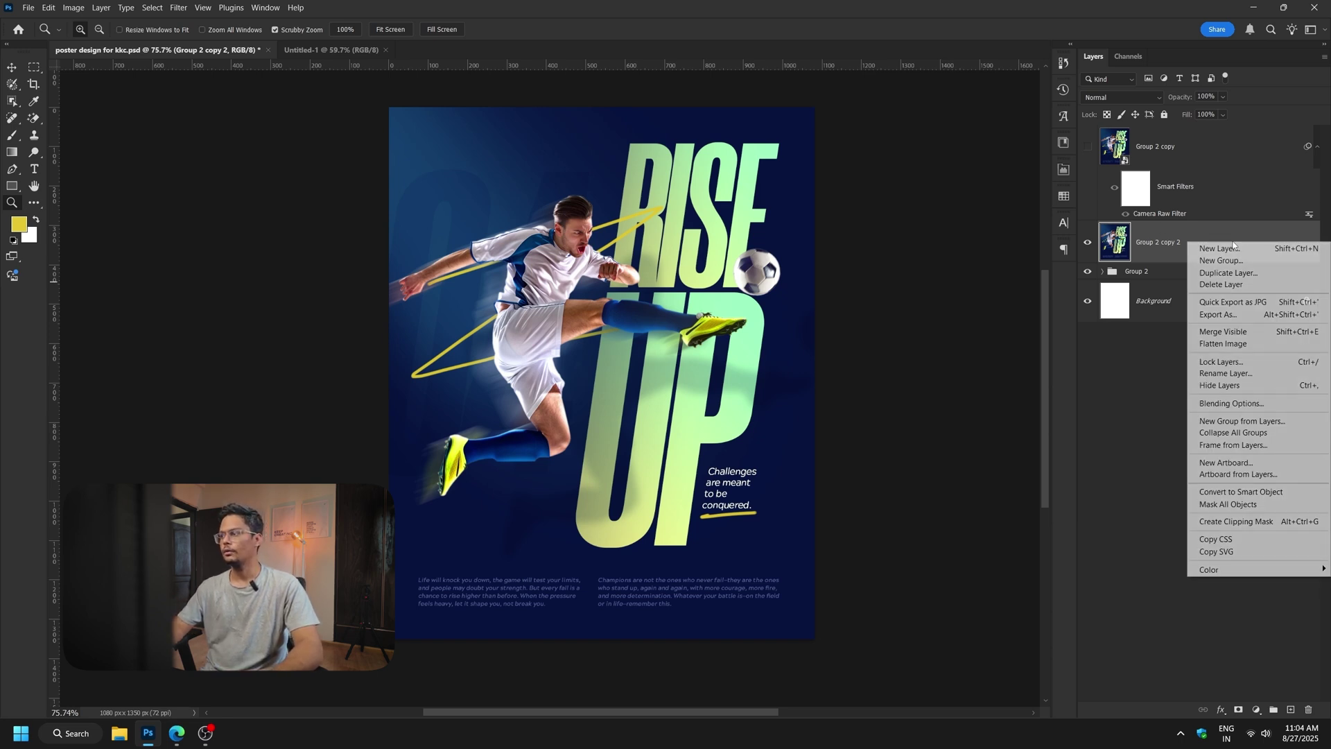
left_click(1220, 498)
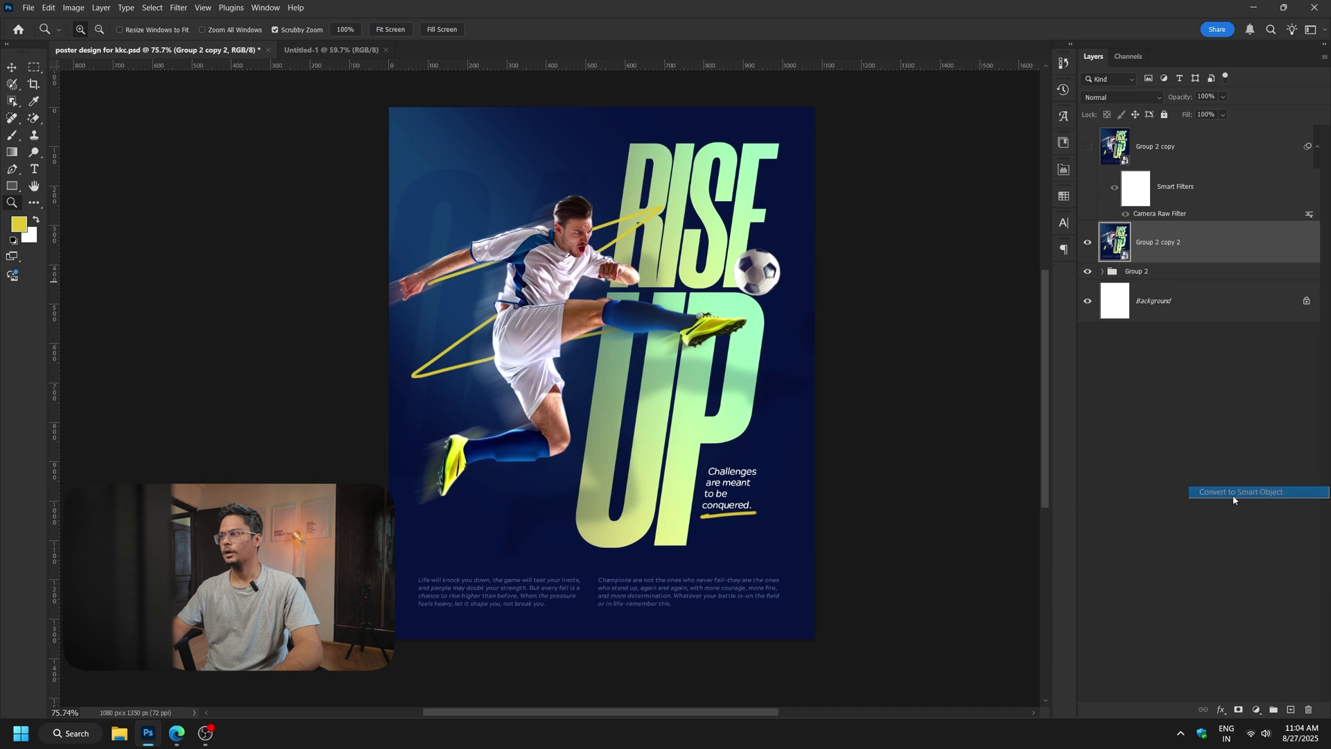
left_click(179, 9)
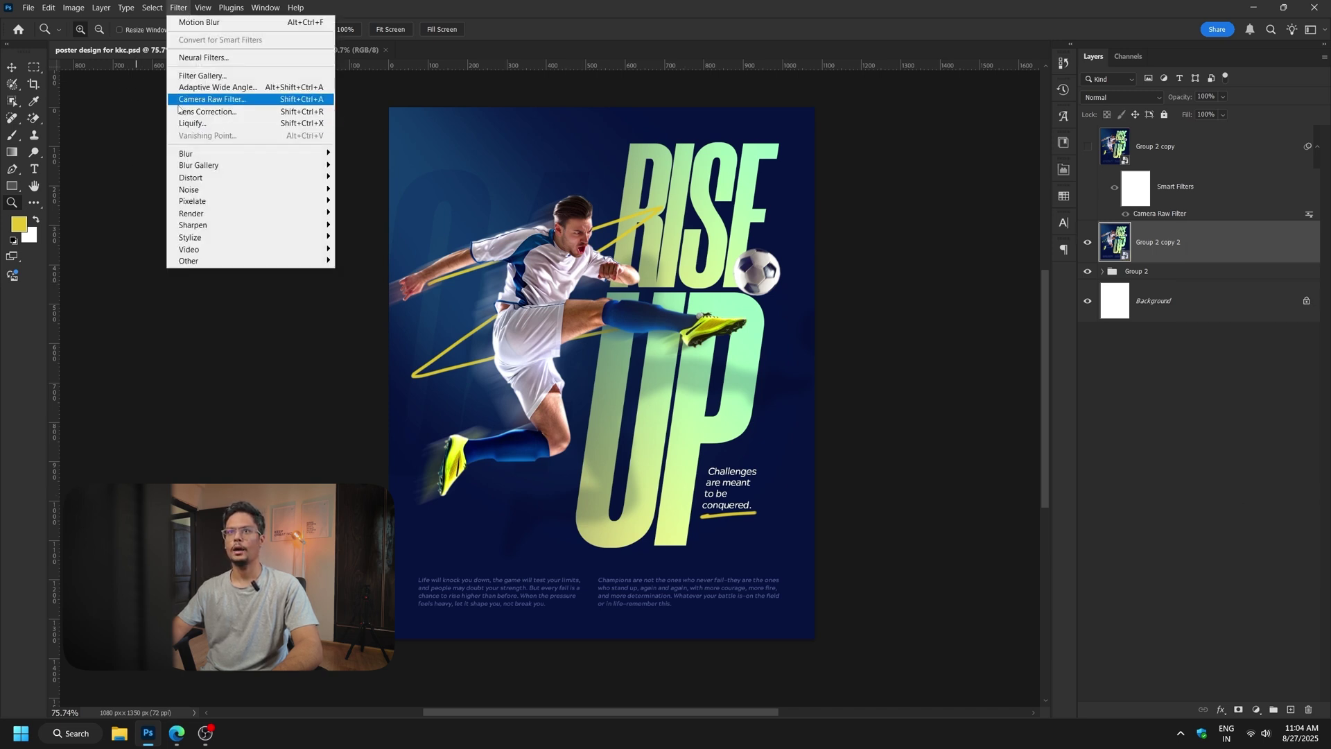
left_click(228, 102)
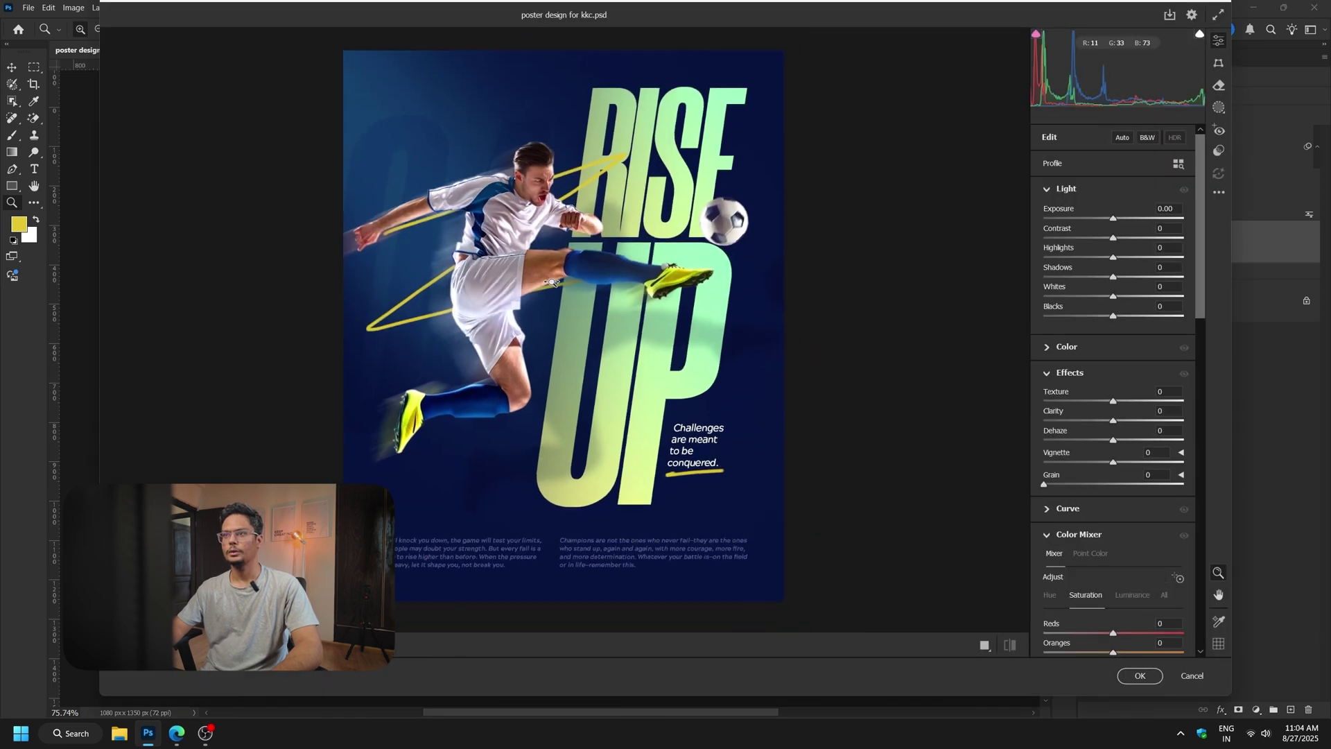
Set the Camera Raw grain to 7 and inspect its texture on the player and lettering up close.
scroll(693, 253, "down", 2)
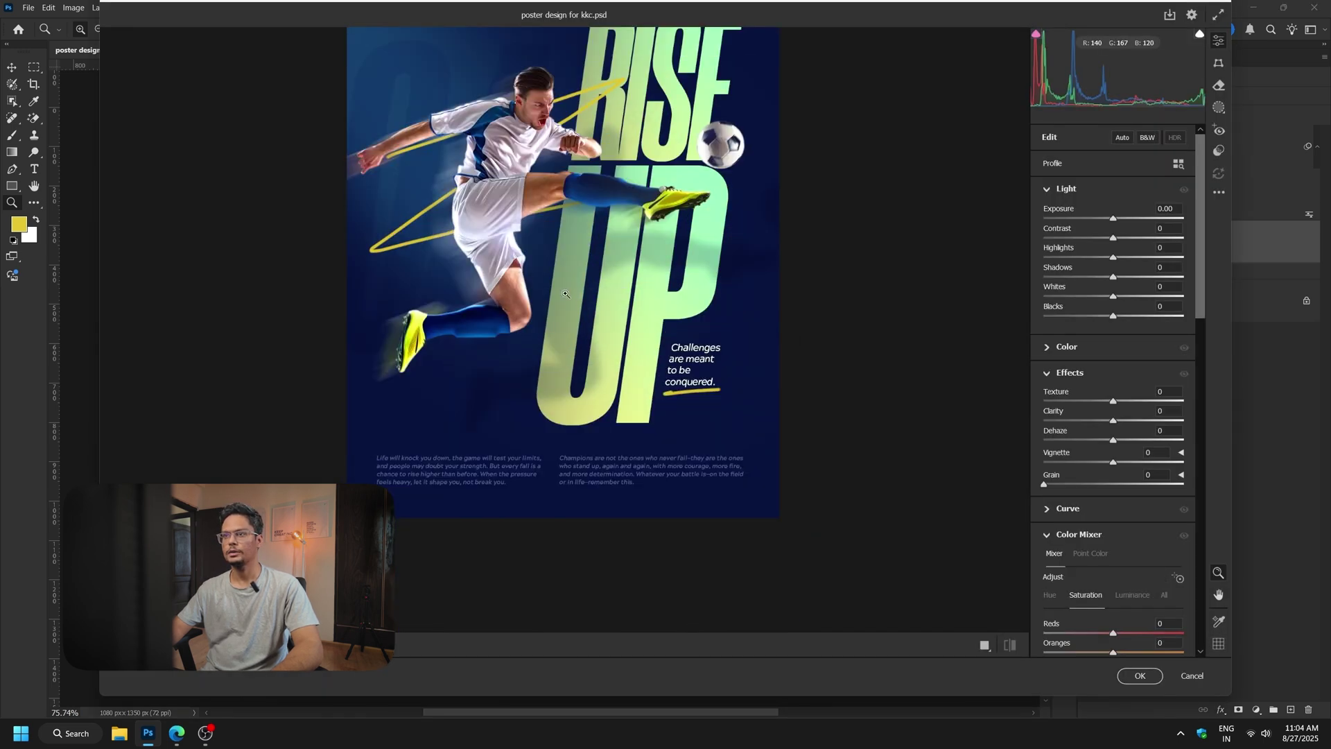
left_click_drag(565, 294, 691, 390)
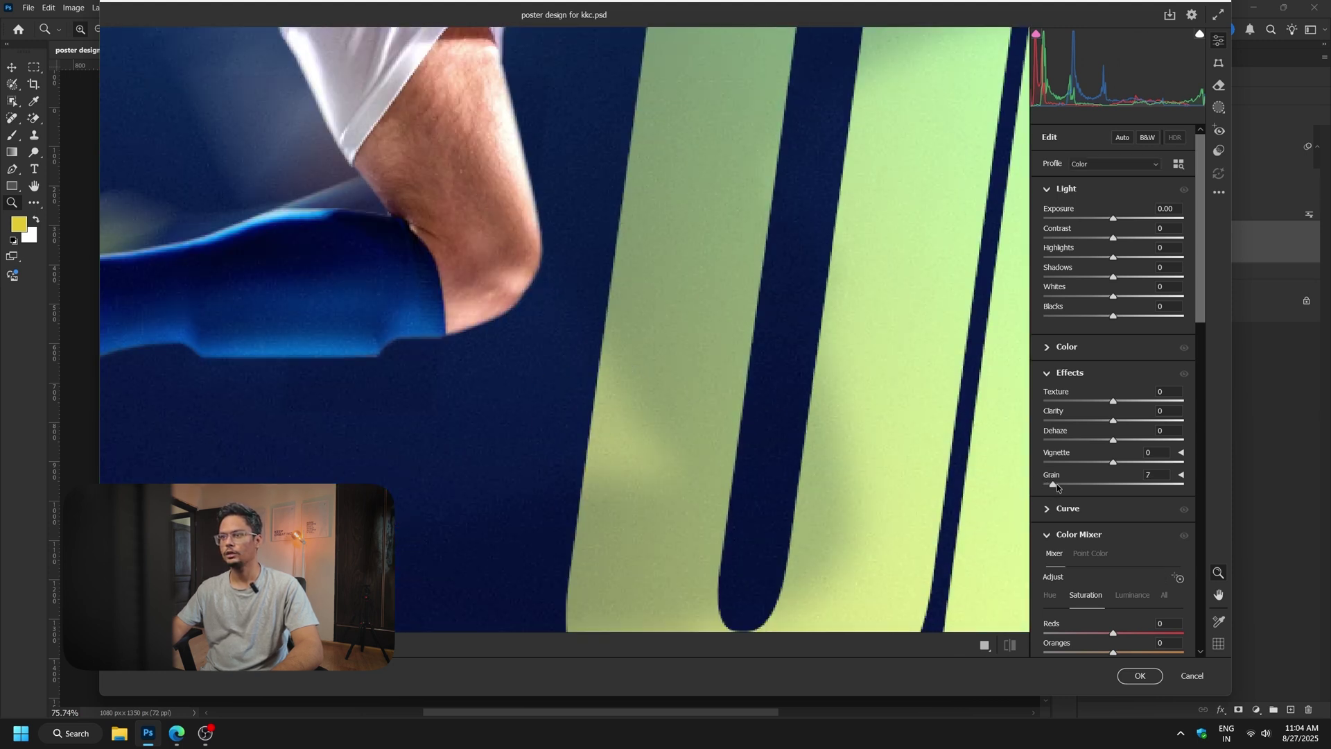
scroll(708, 342, "up", 15)
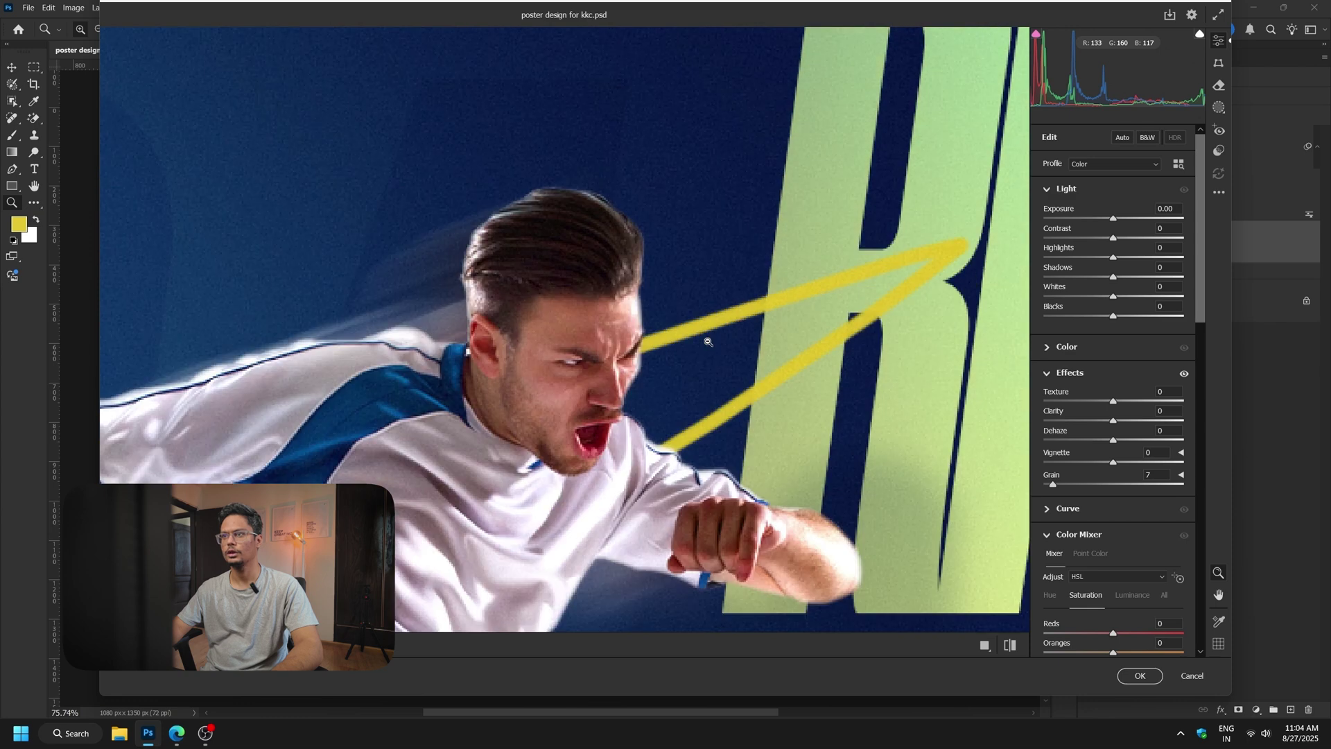
scroll(706, 343, "down", 5)
scroll(707, 344, "down", 6)
scroll(706, 343, "up", 2)
left_click(620, 313)
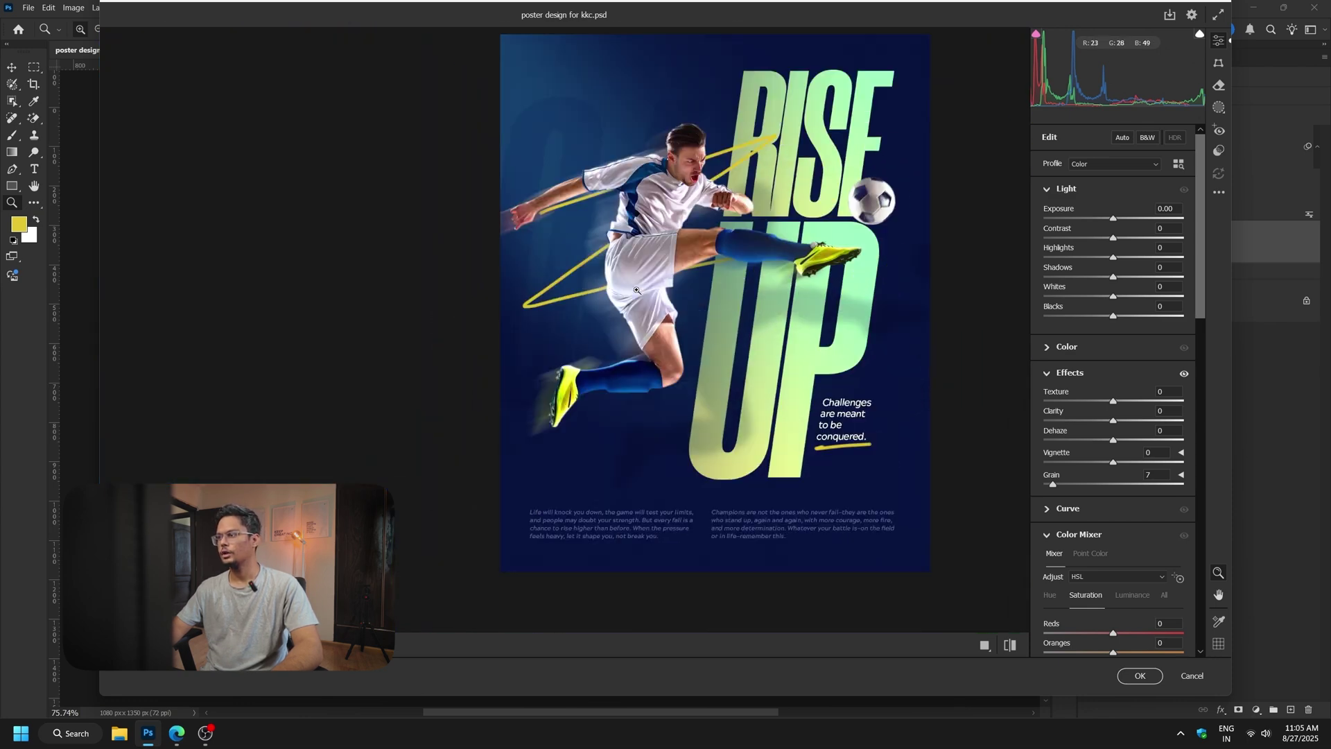
Set Dehaze to -1 and Vignette to -7, and apply the Camera Raw Filter to the Group 2 copy 2 layer.
left_click_drag(1111, 463, 1107, 463)
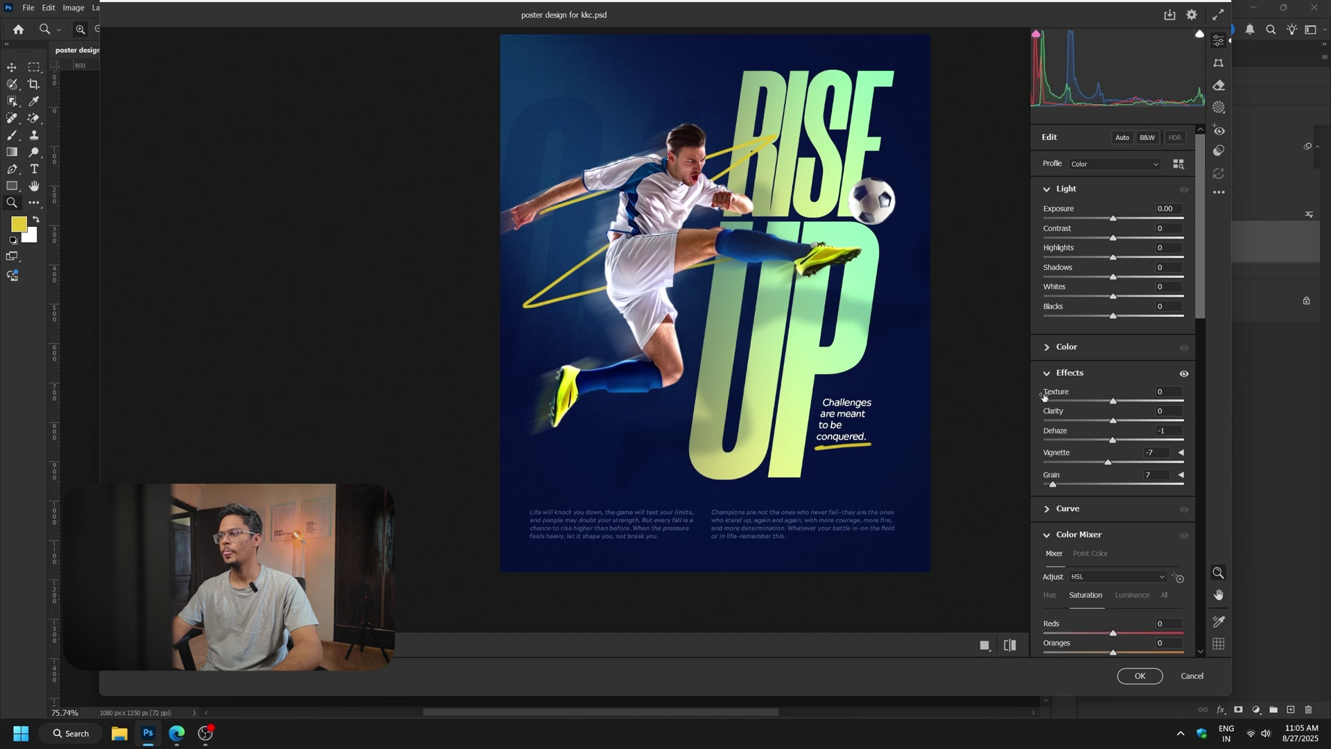
left_click(1137, 676)
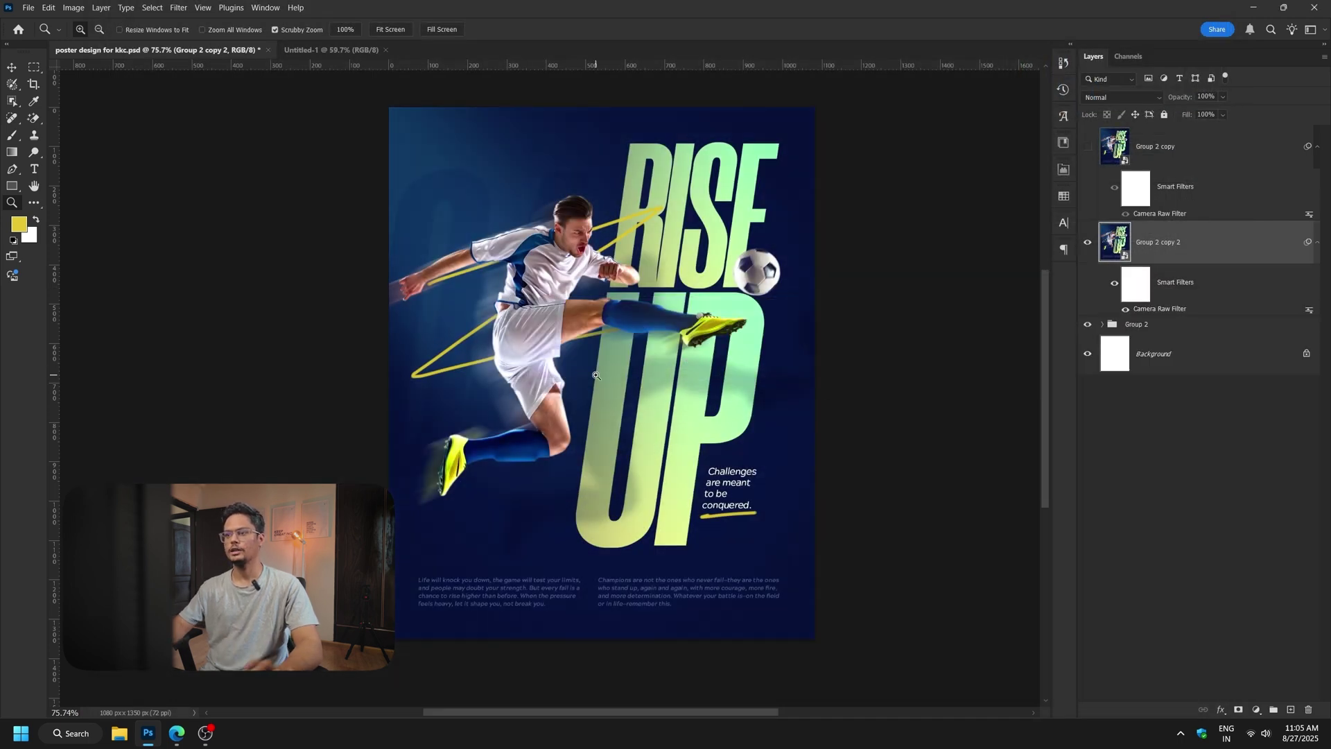
scroll(638, 325, "down", 3)
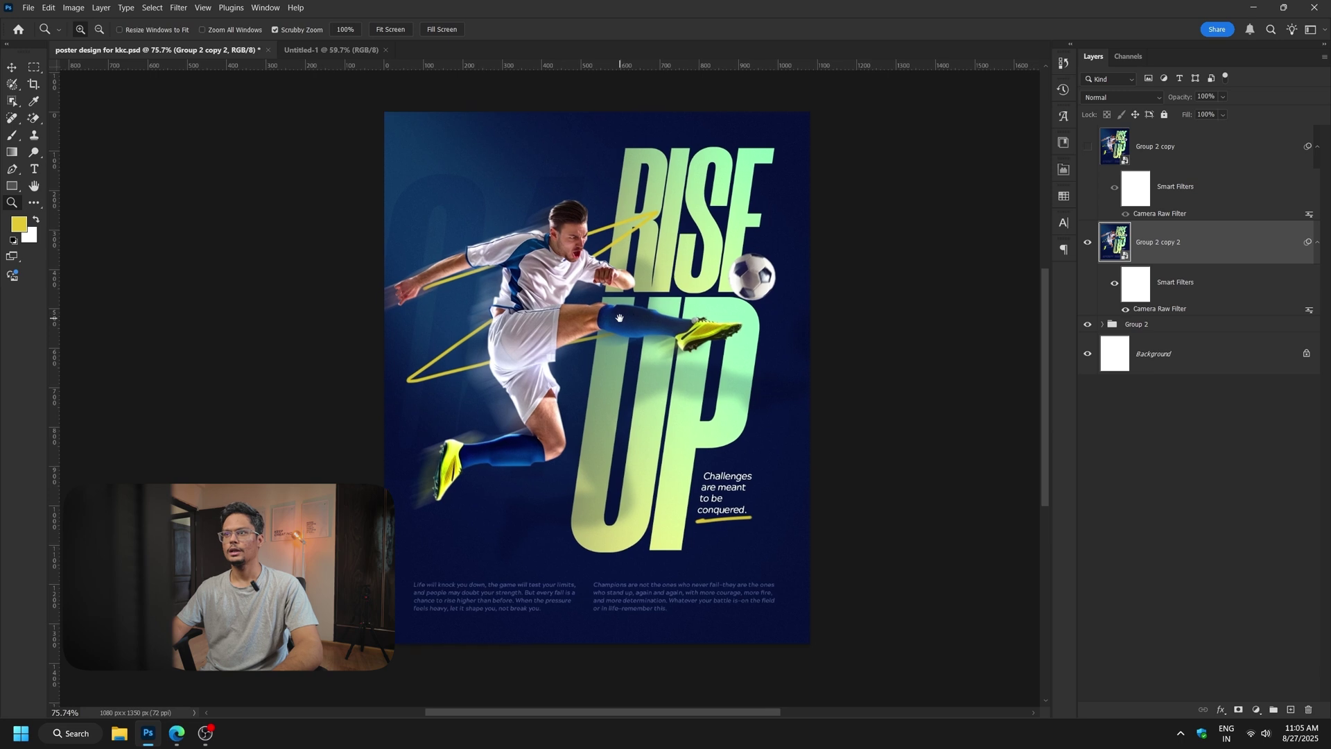
scroll(640, 332, "up", 2)
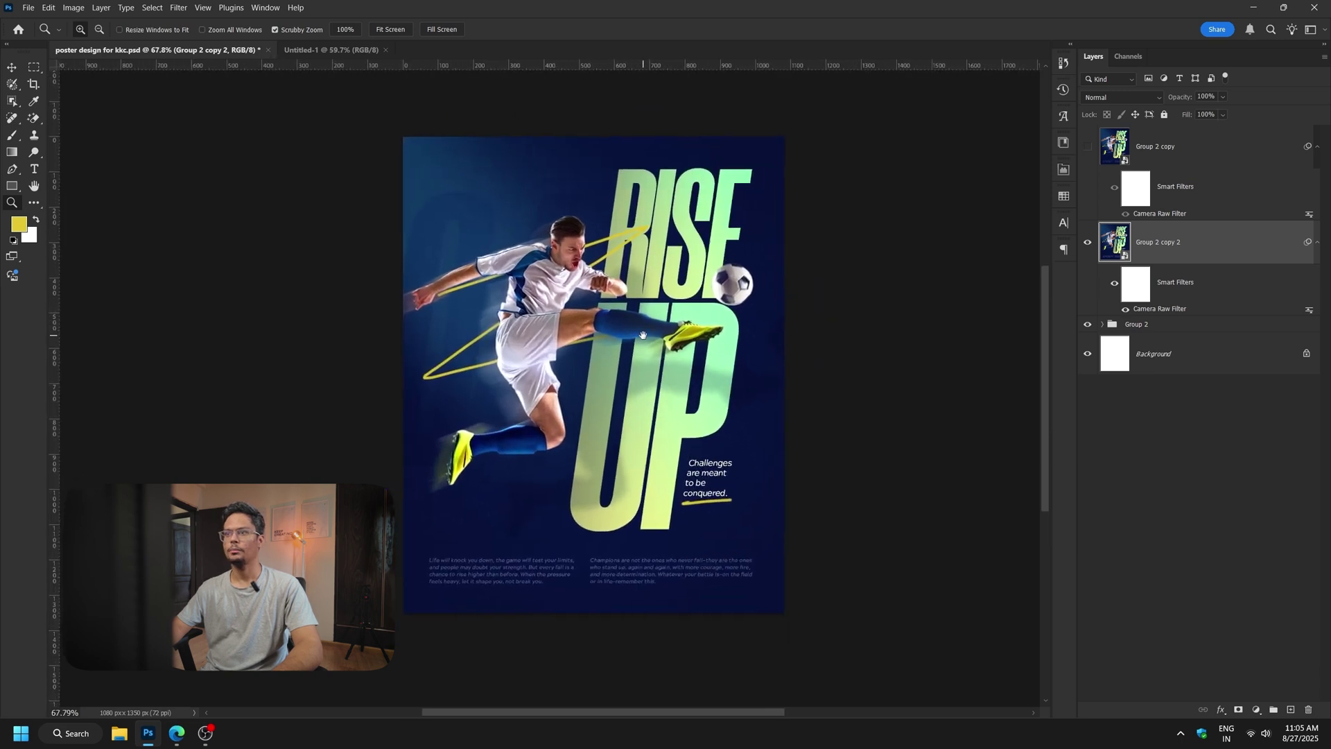